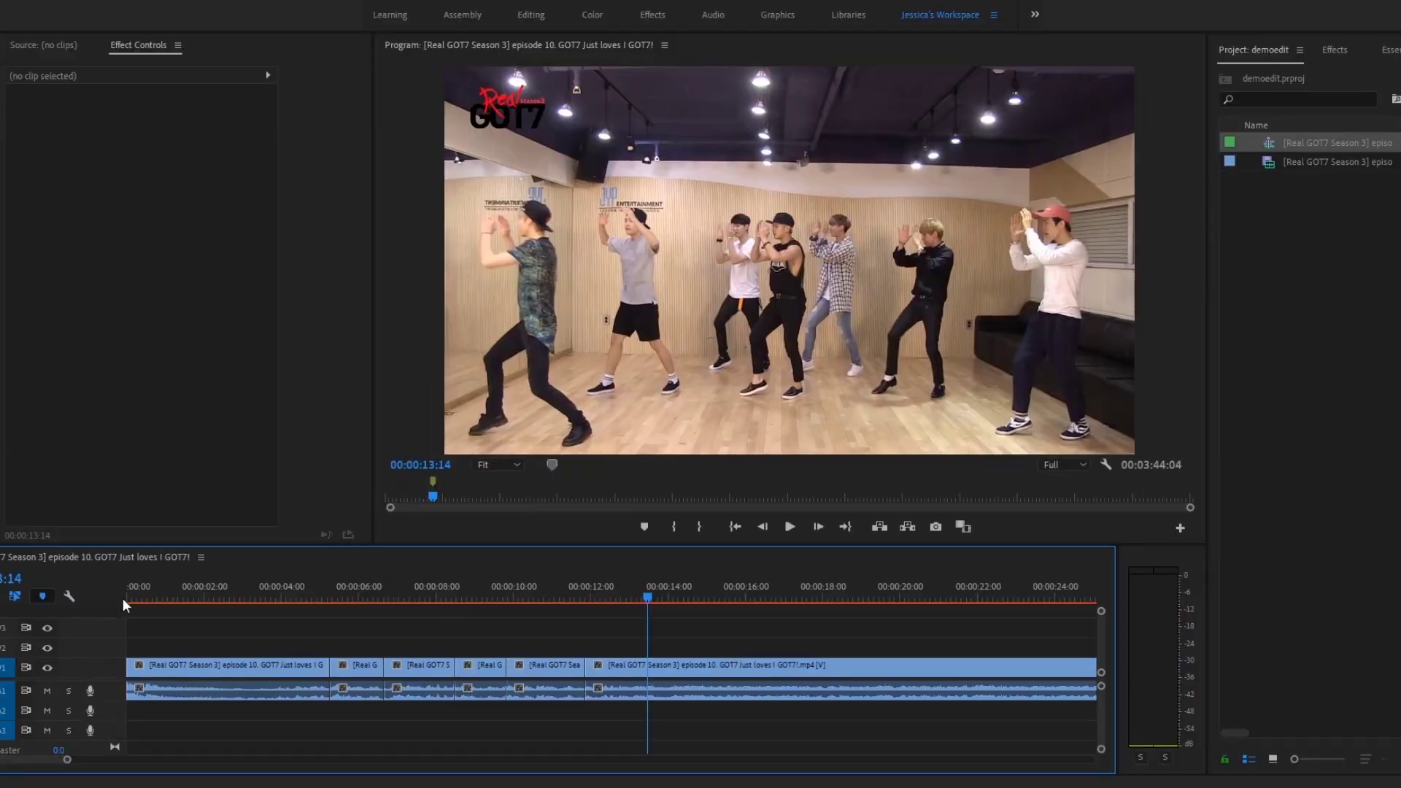
- Move the playhead to the cut at 00:00:05:08 and examine the short clips that follow it
click(332, 590)
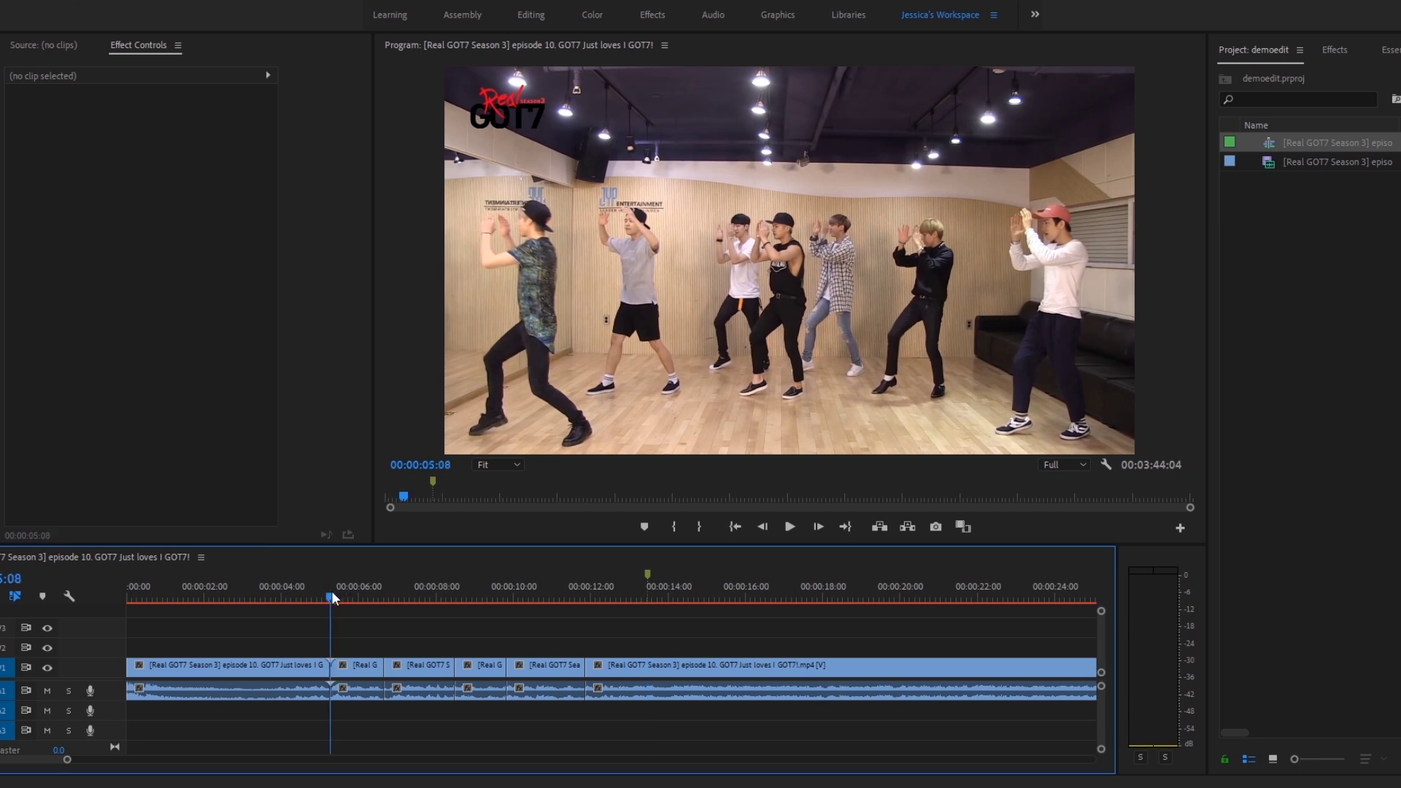
key(=)
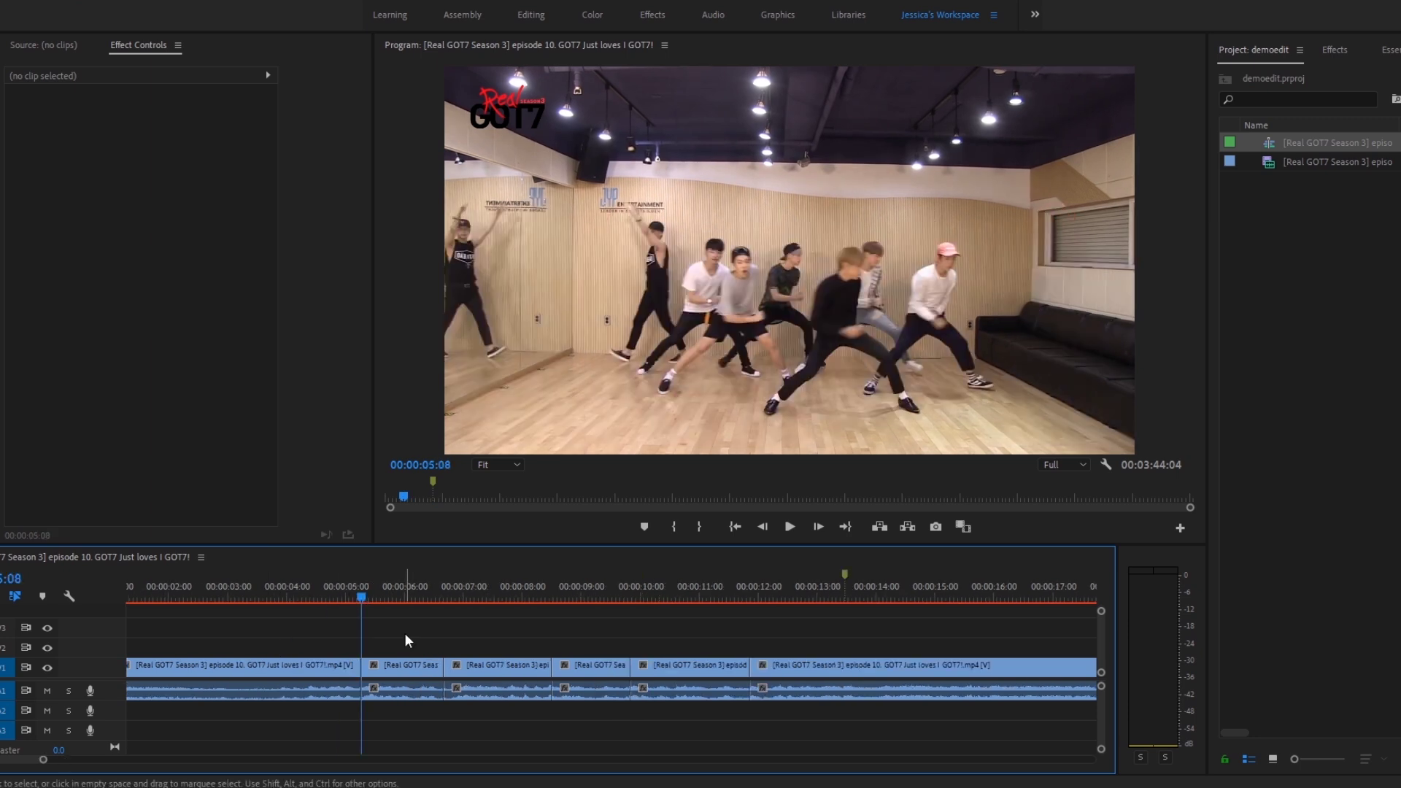
click(495, 667)
click(574, 668)
click(695, 668)
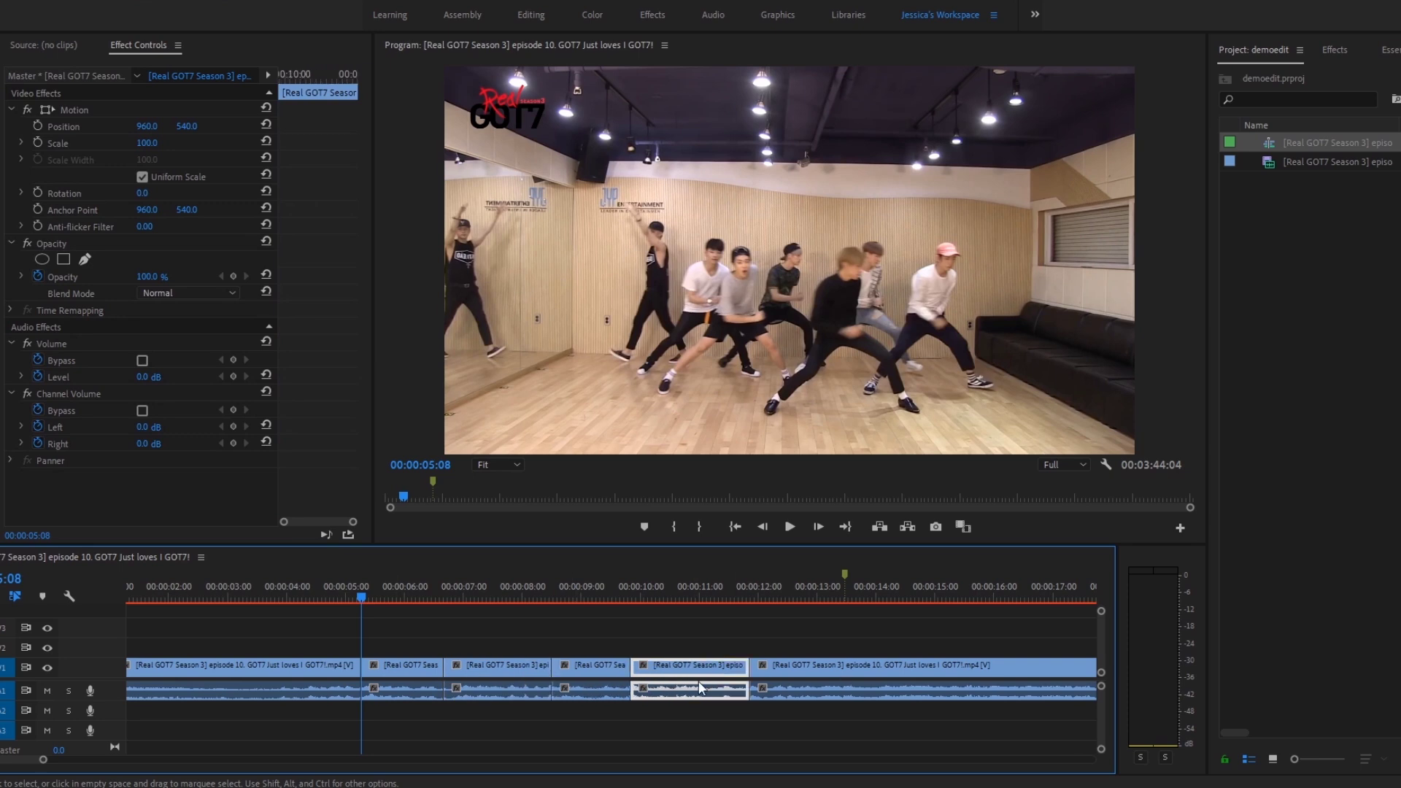
click(430, 631)
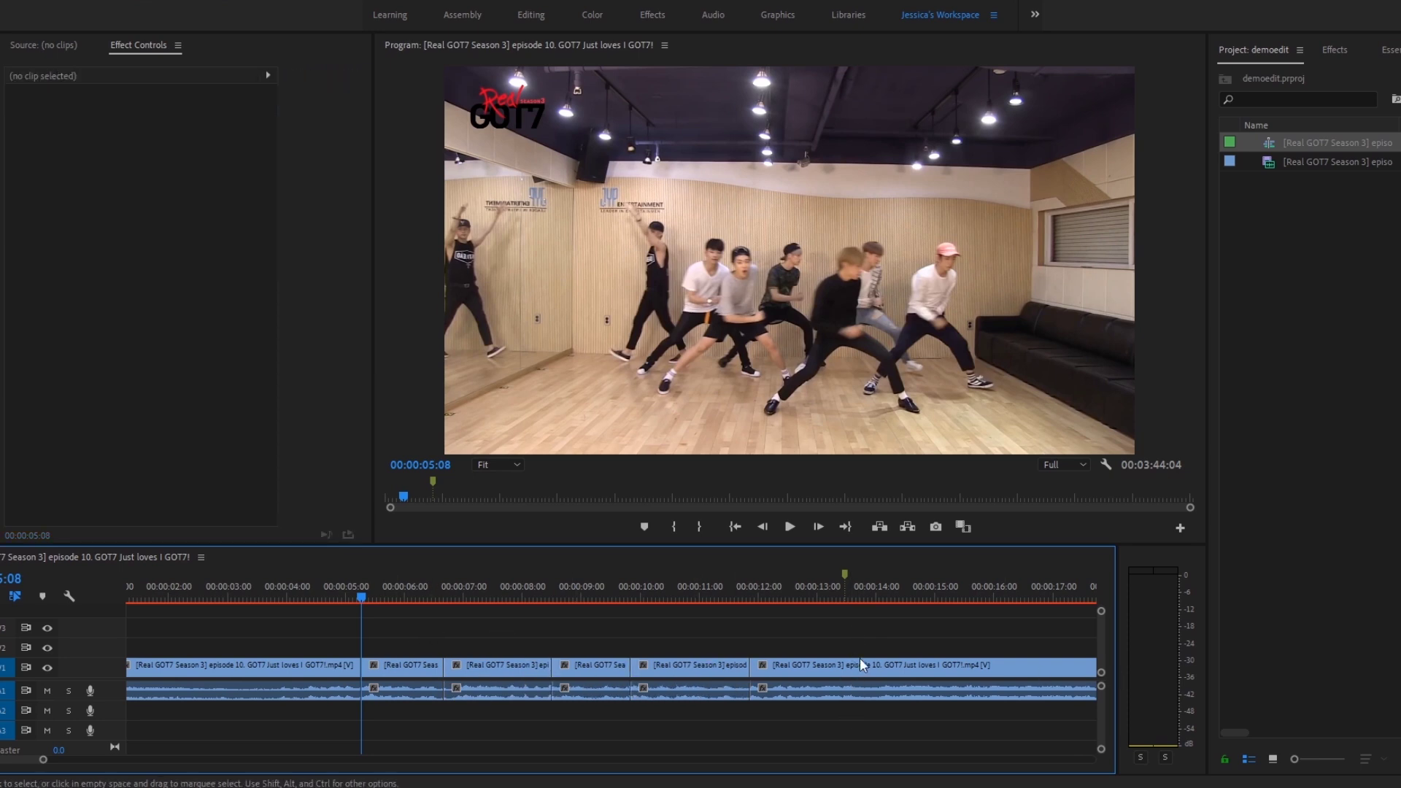
key(=)
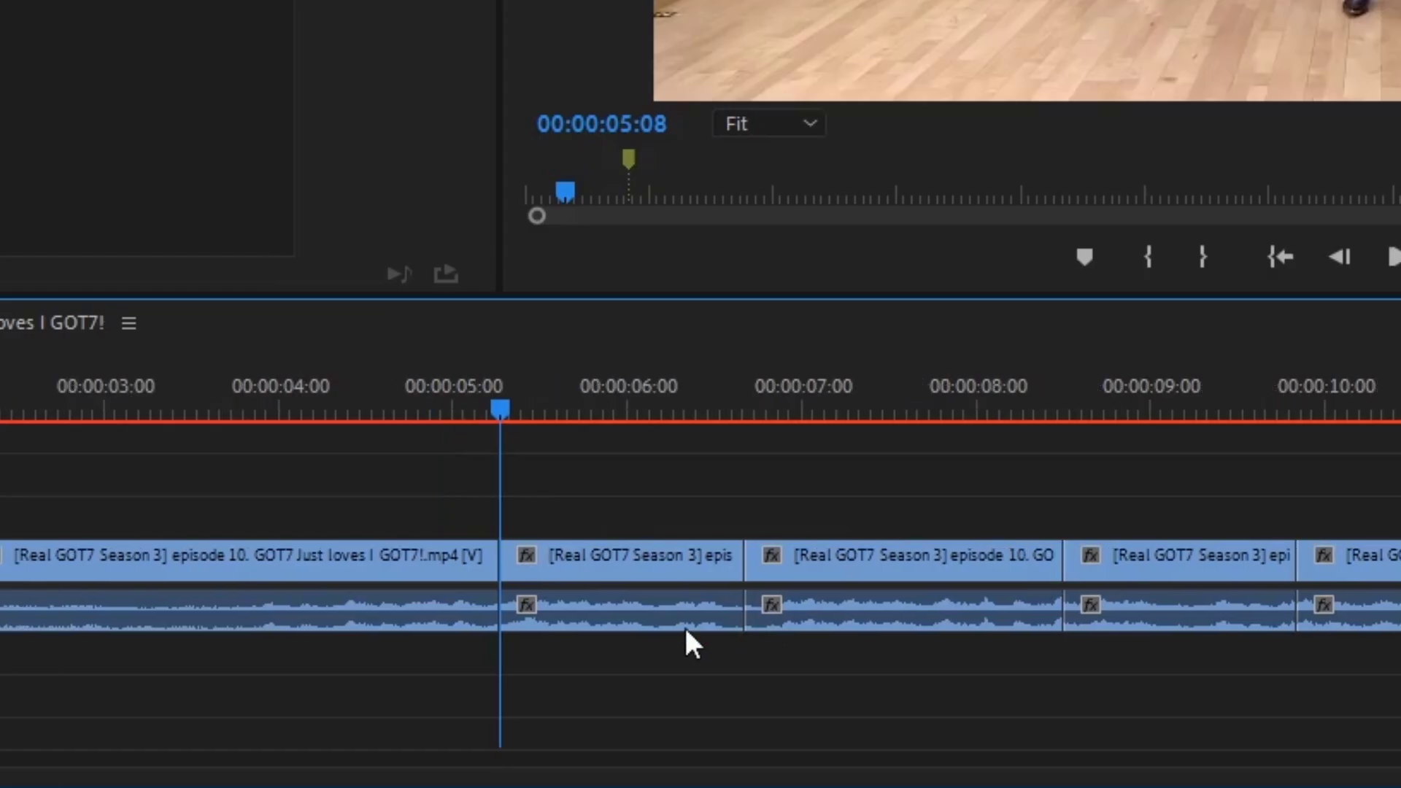
- Play back the cut clips from 00:00:05:08 and check the frames around 00:00:09:00 and 00:00:10:11
key(space)
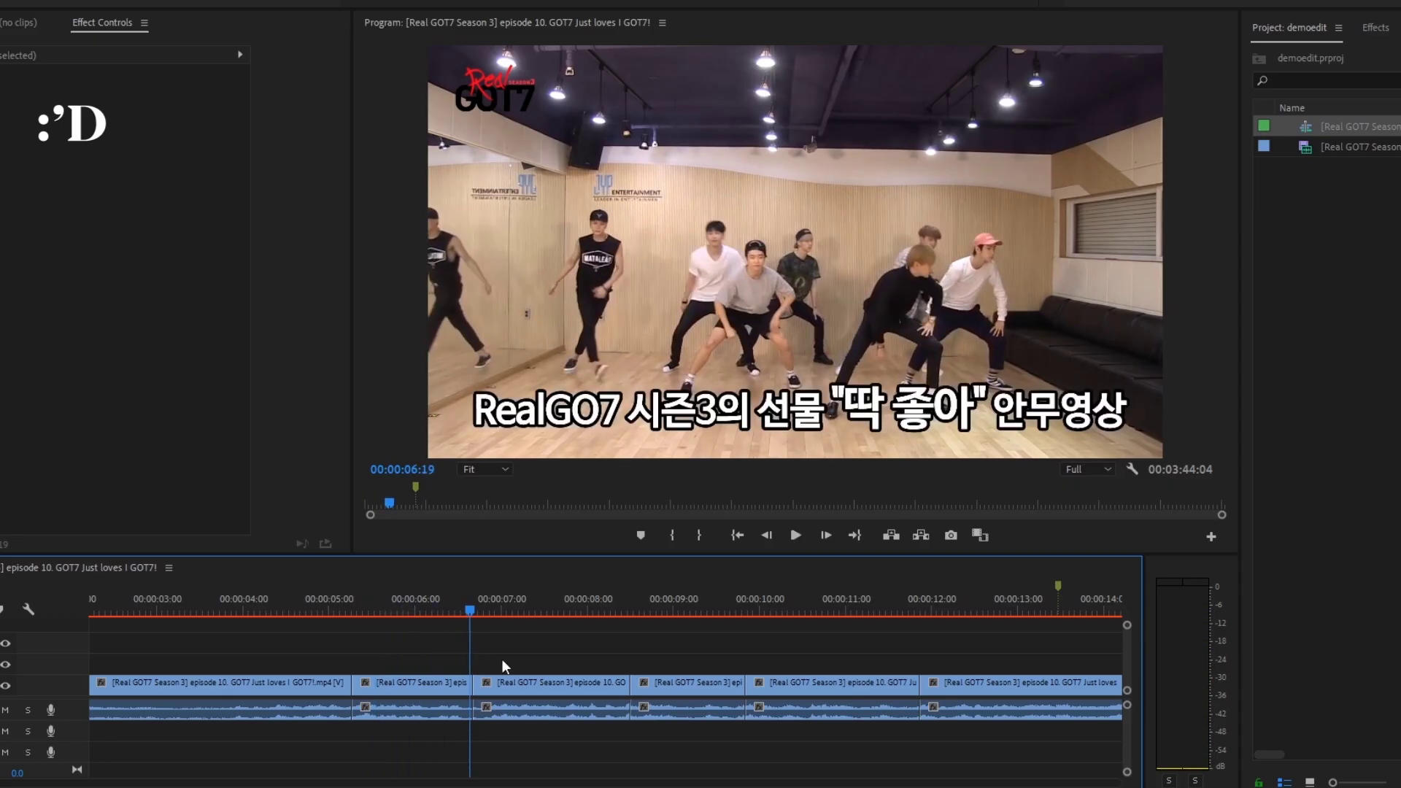
key(space)
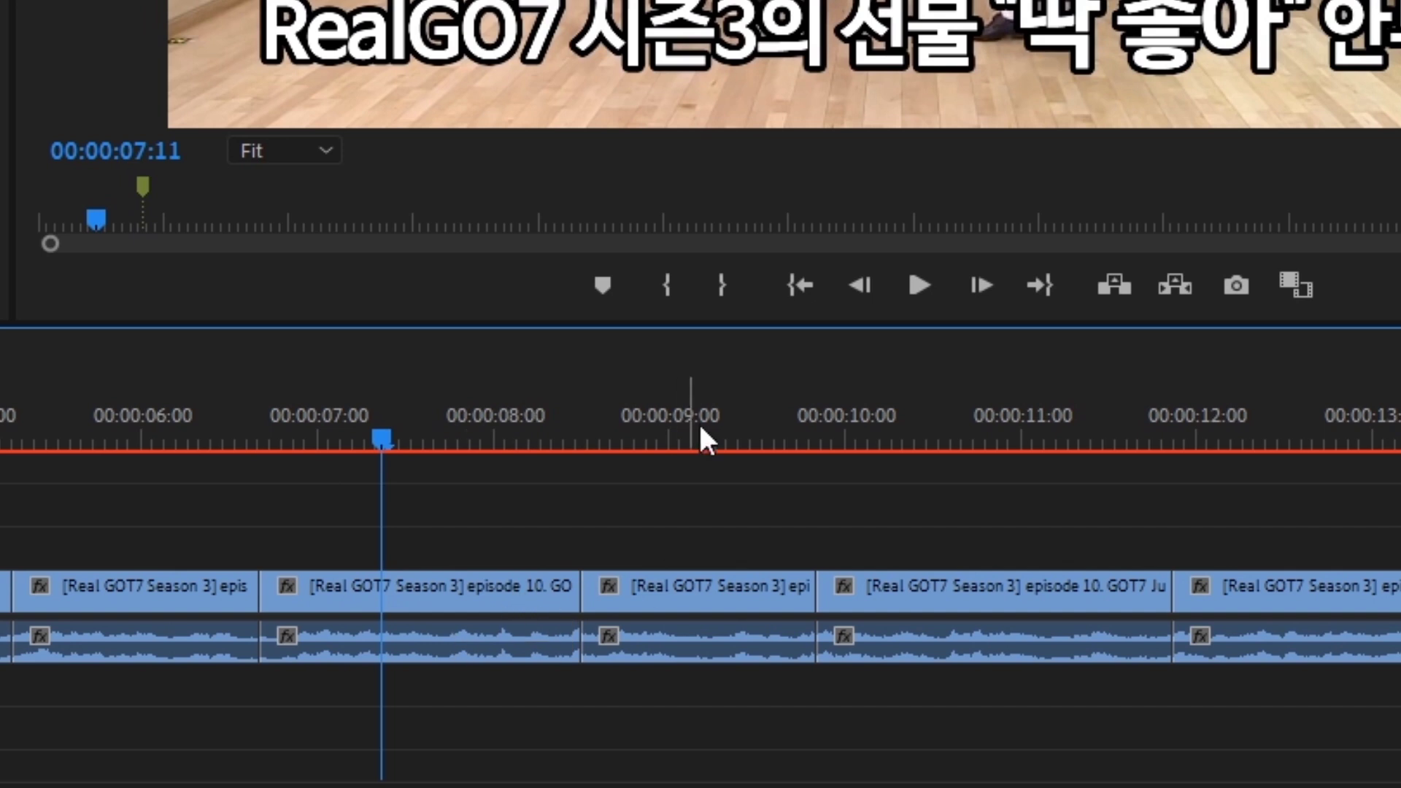
click(700, 438)
click(910, 438)
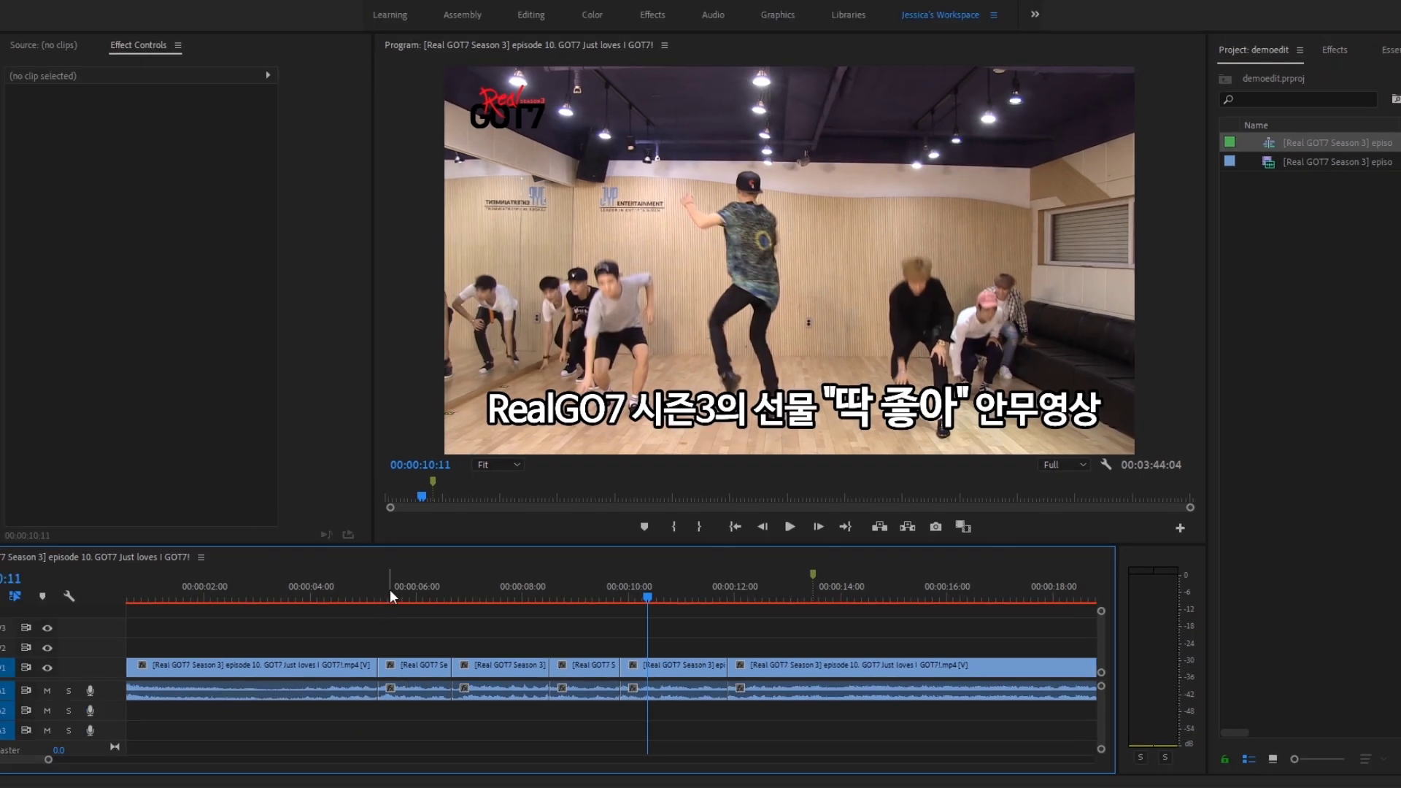
- Try scaling the clip starting at 00:00:05:08 to 133 and the clip at 00:00:09:04 to 147
key(Left)
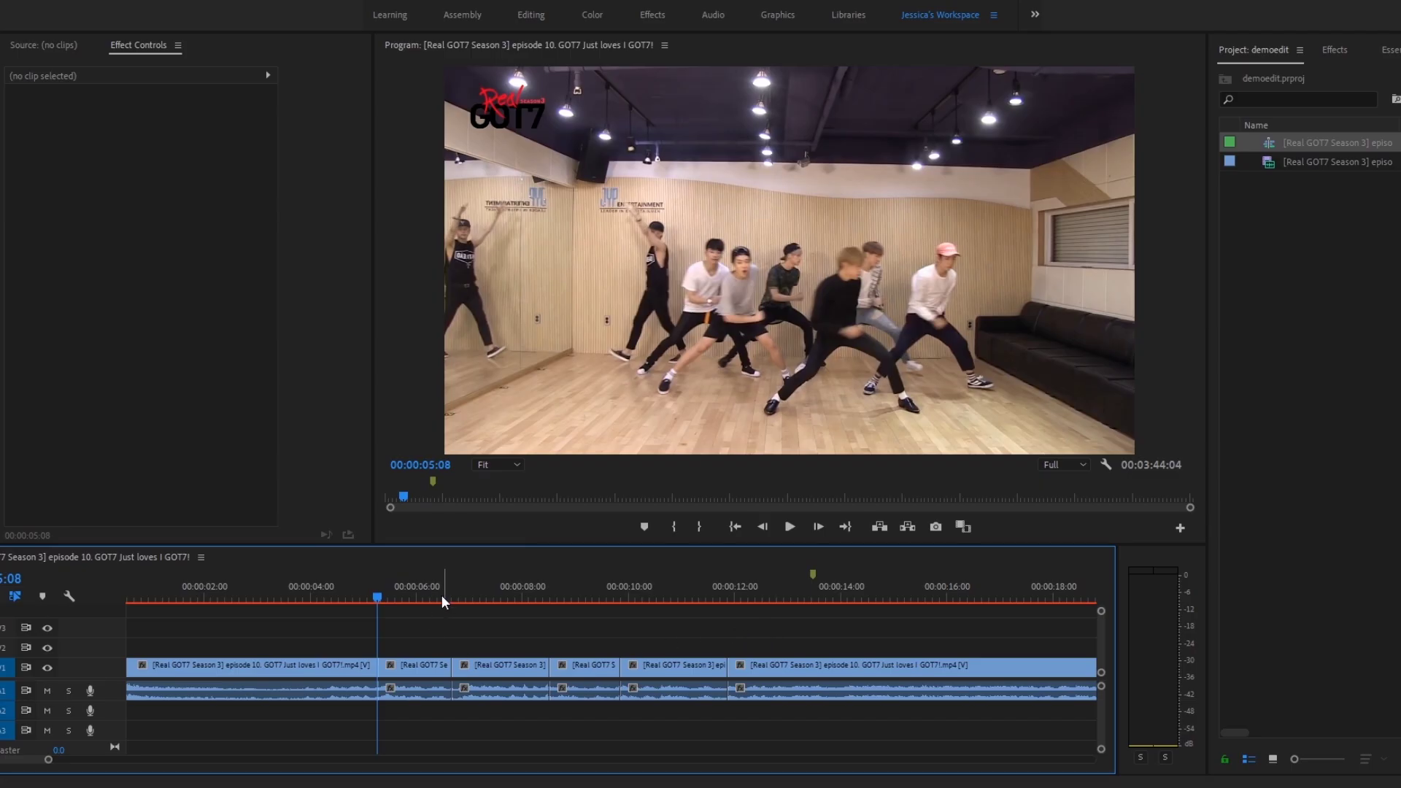
key(=)
scroll(511, 645, up, 1)
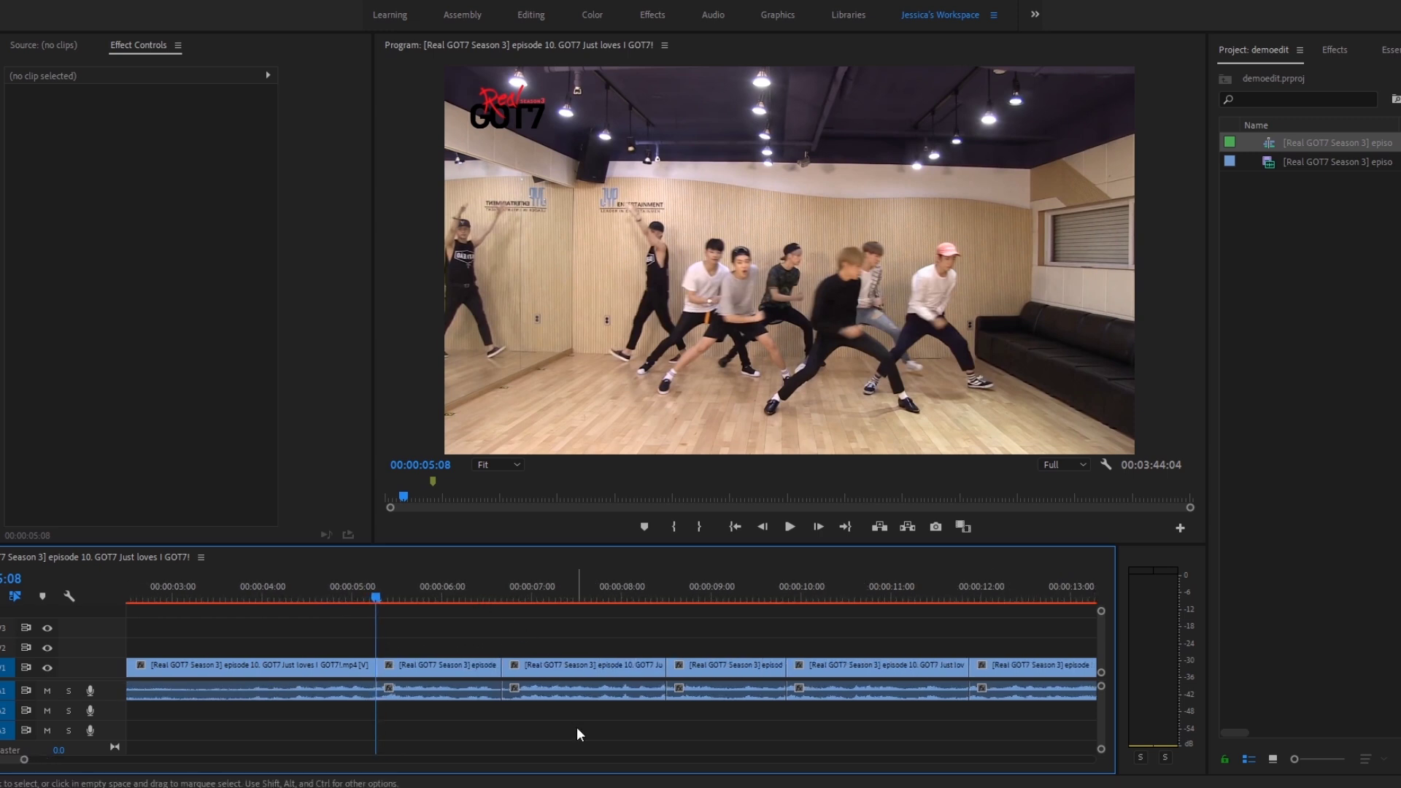
click(473, 675)
drag(155, 144, 180, 144)
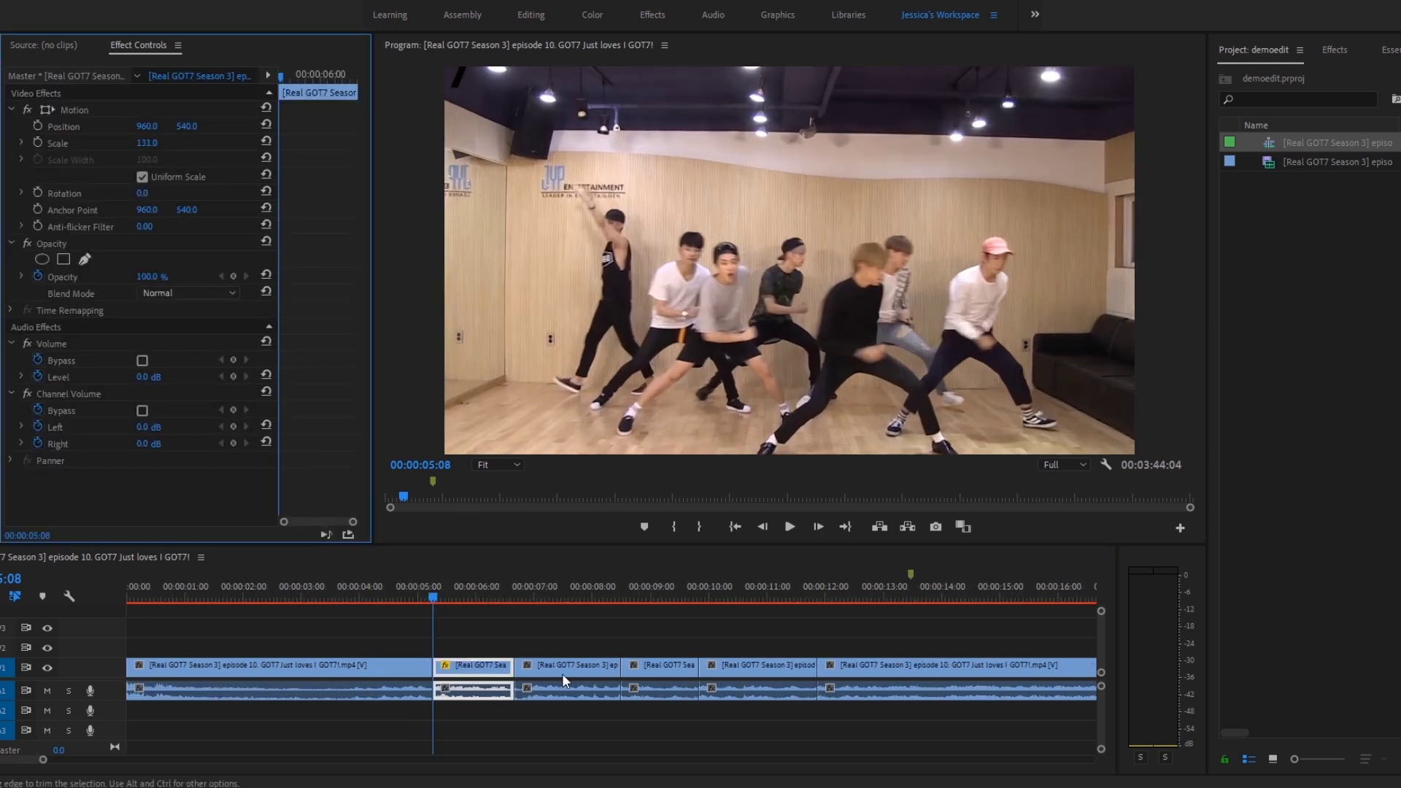
click(561, 588)
click(668, 673)
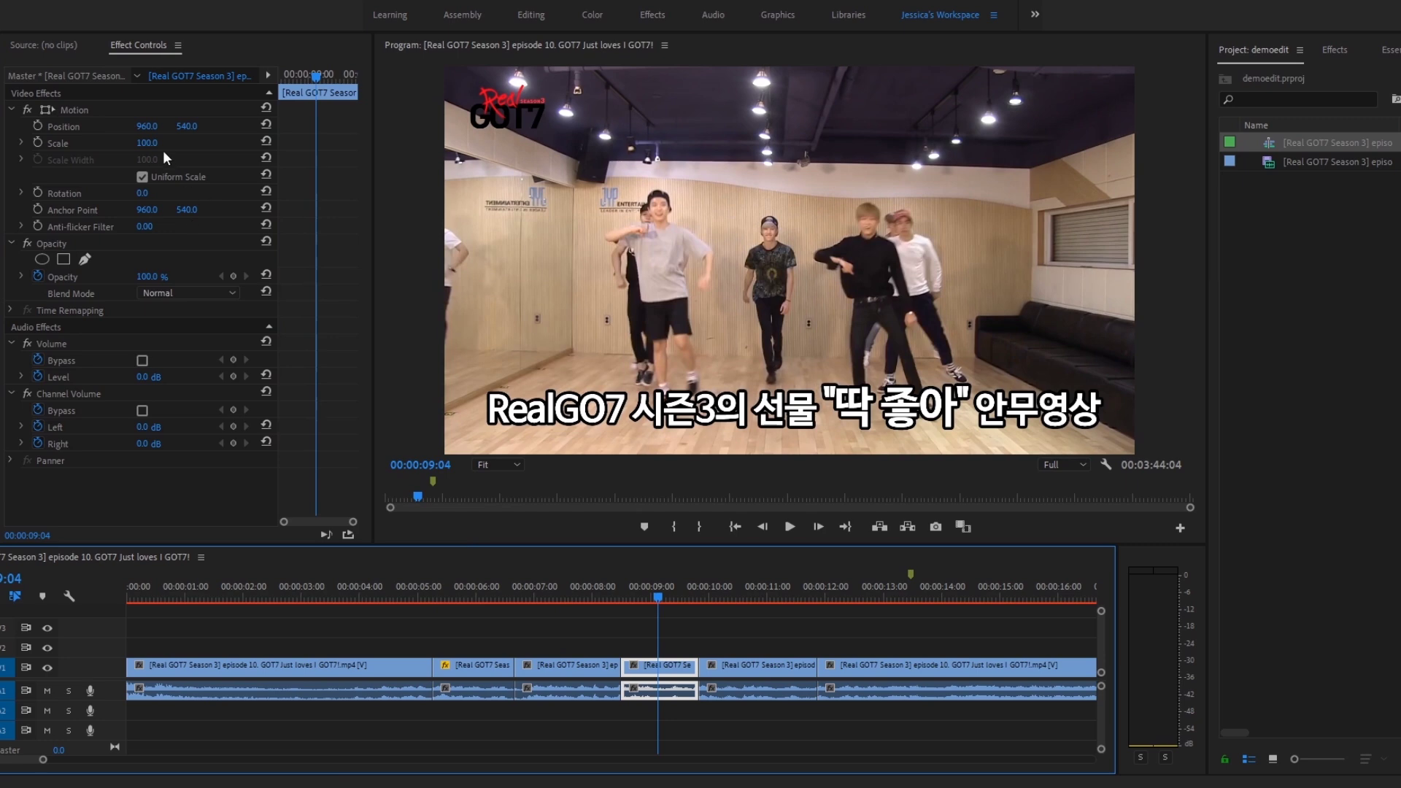
click(878, 637)
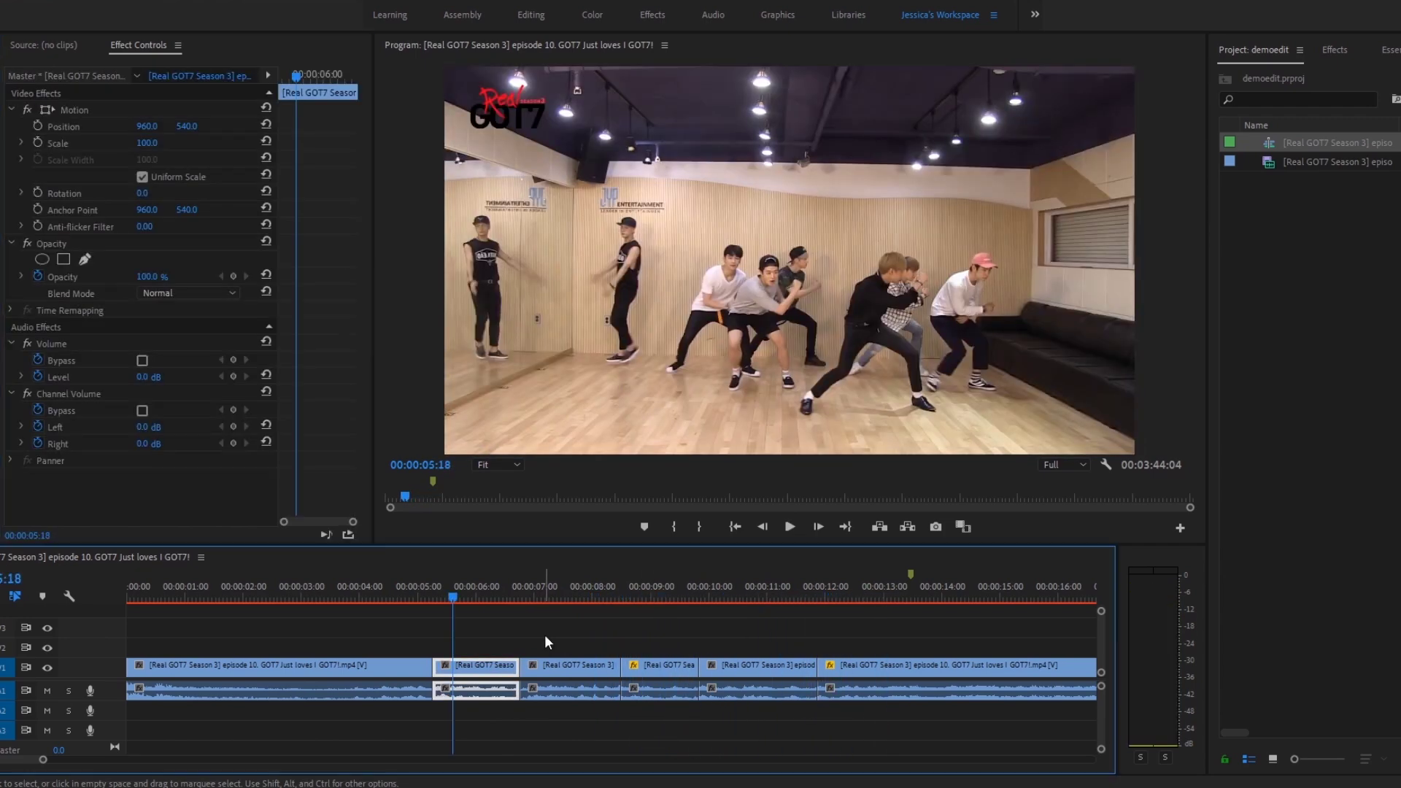
- Reset the scale of the clip around 00:00:09:00 and of the last clip to 100
click(546, 642)
click(659, 665)
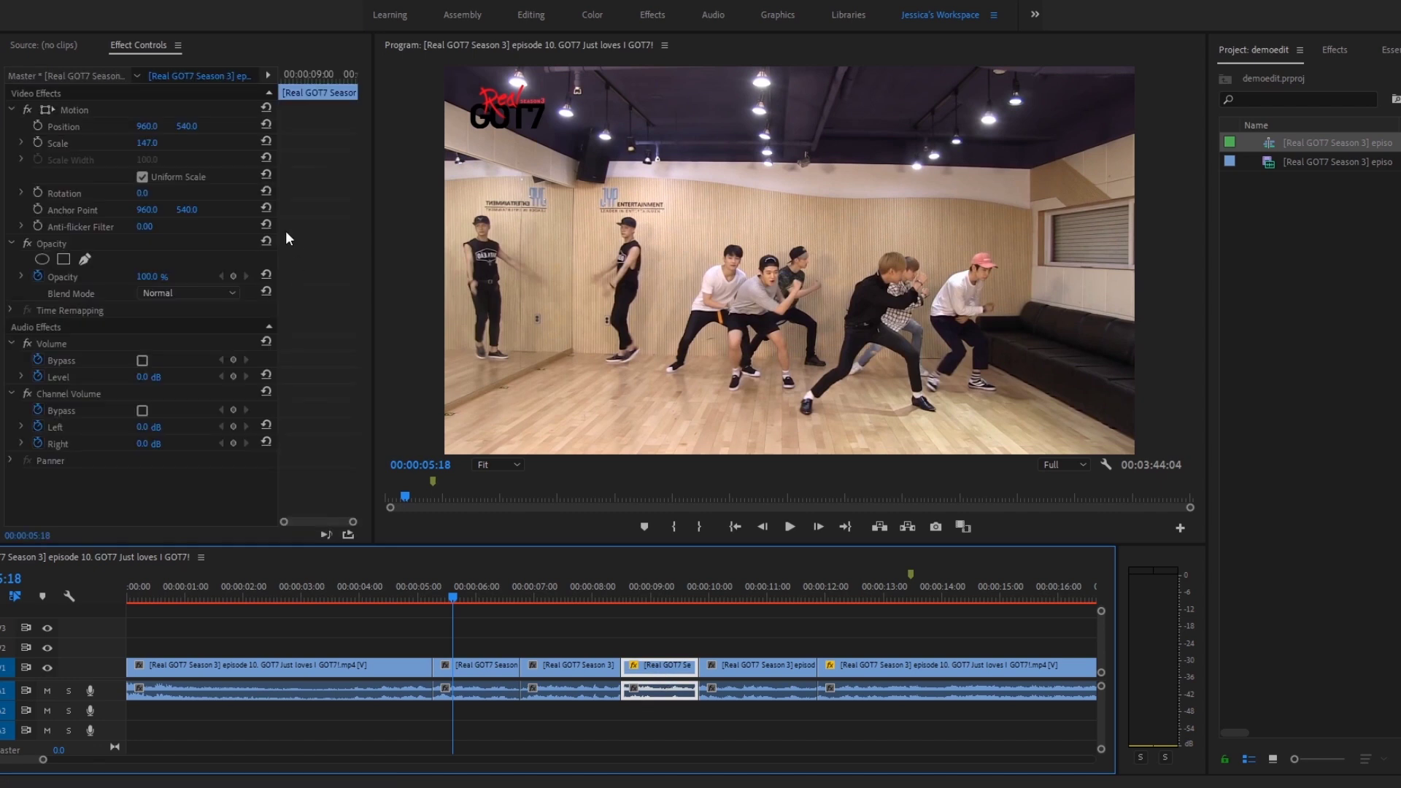
click(147, 143)
text(100)
key(Return)
click(912, 661)
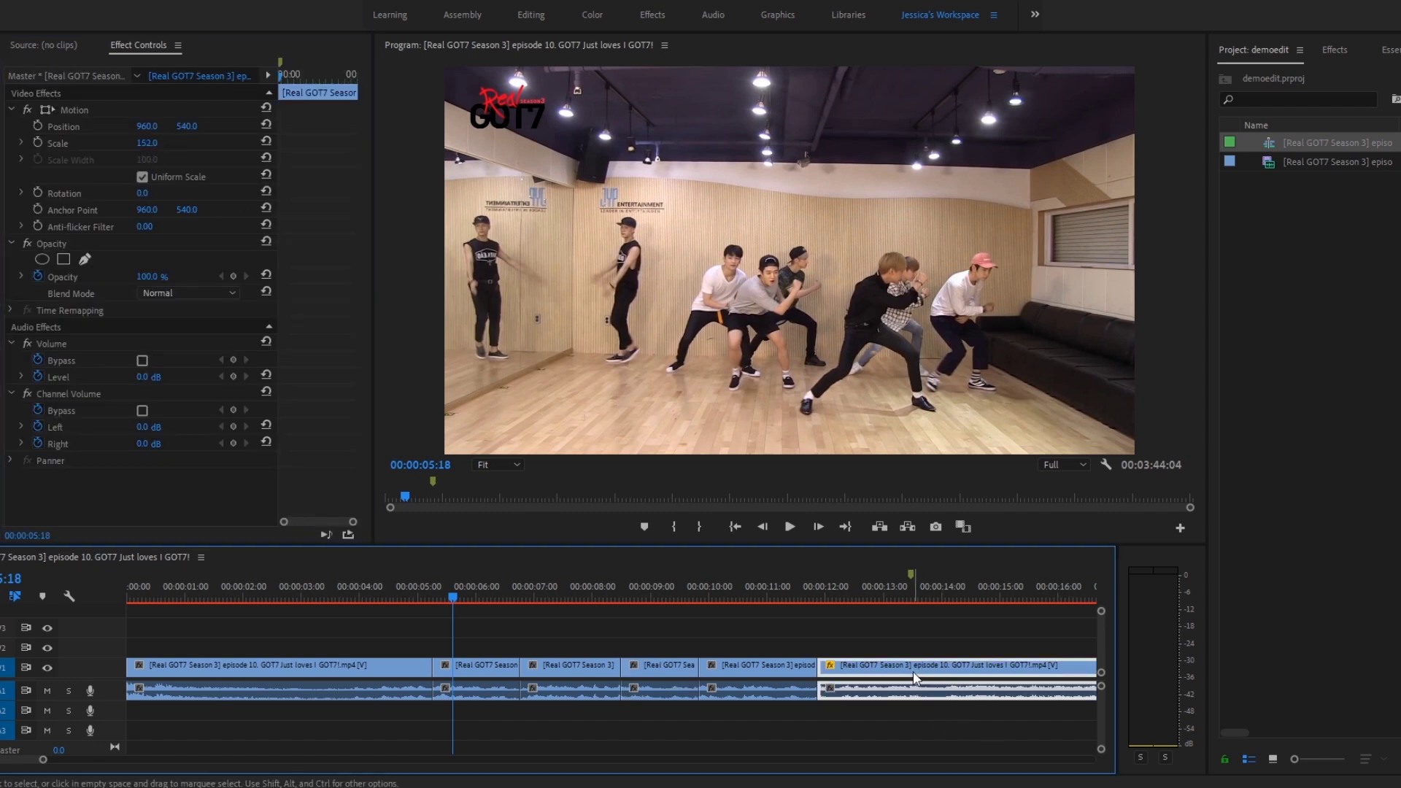
click(523, 631)
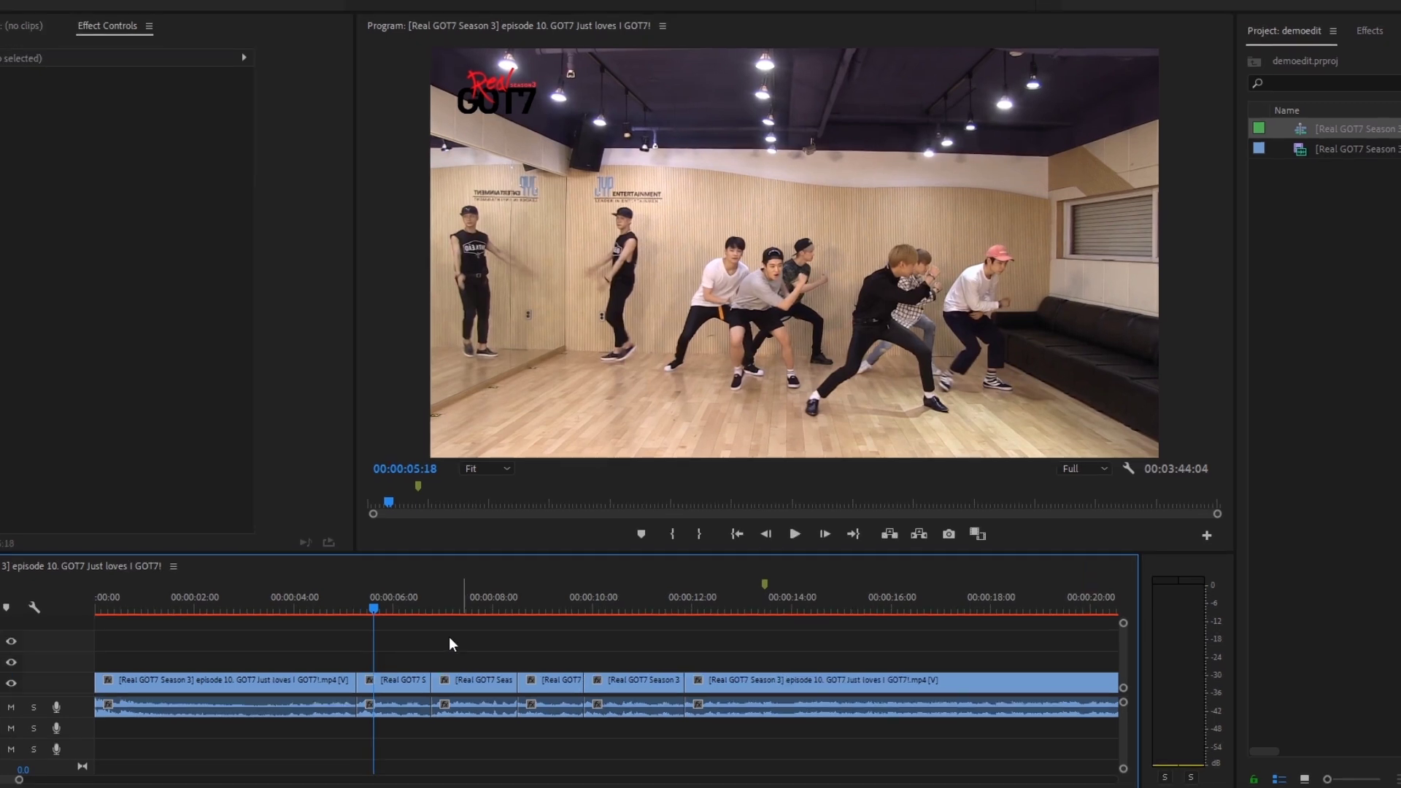
- Examine how the cuts are distributed across the whole timeline and up close
key(minus)
key(minus)
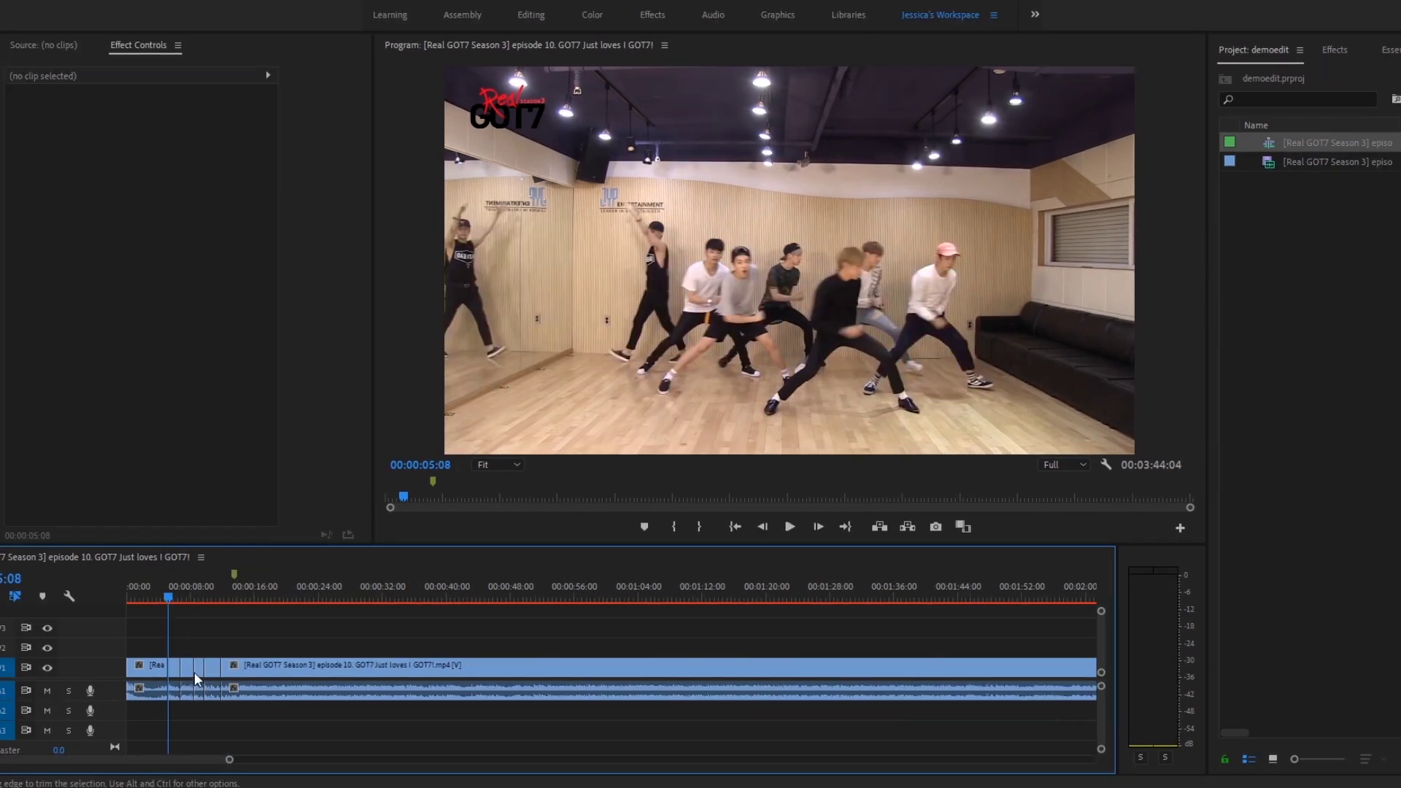
key(minus)
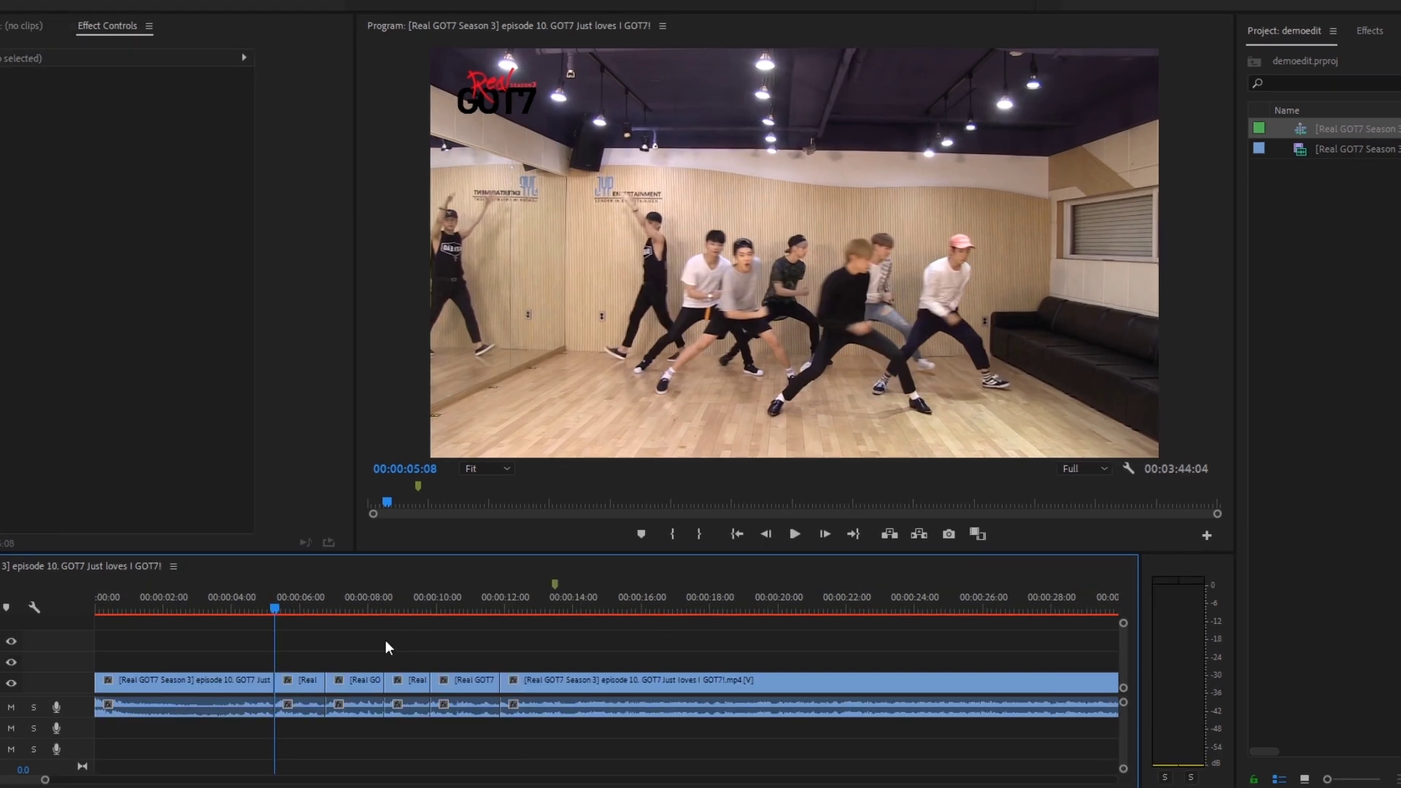
key(minus)
key(minus)
key(minus)
key(minus)
key(minus)
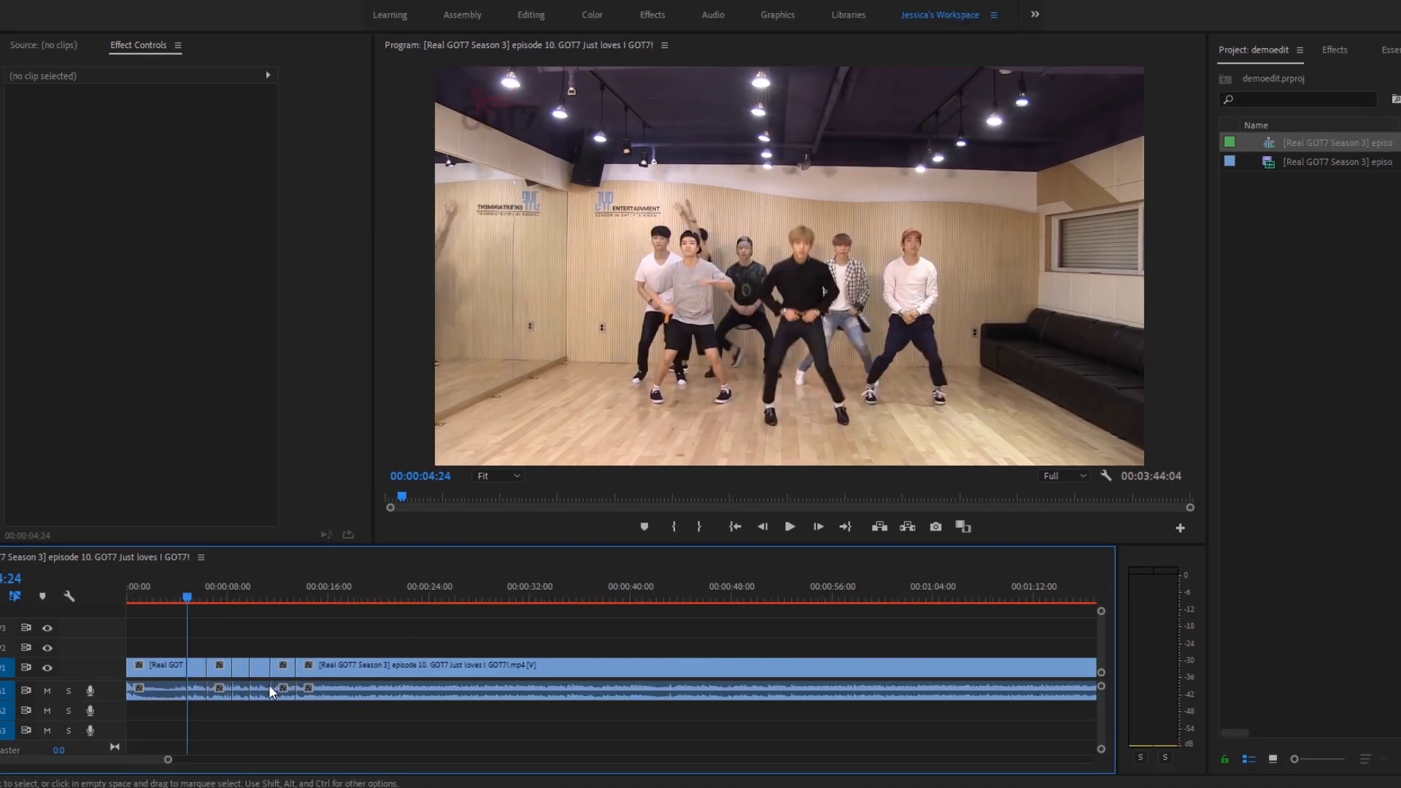
key(minus)
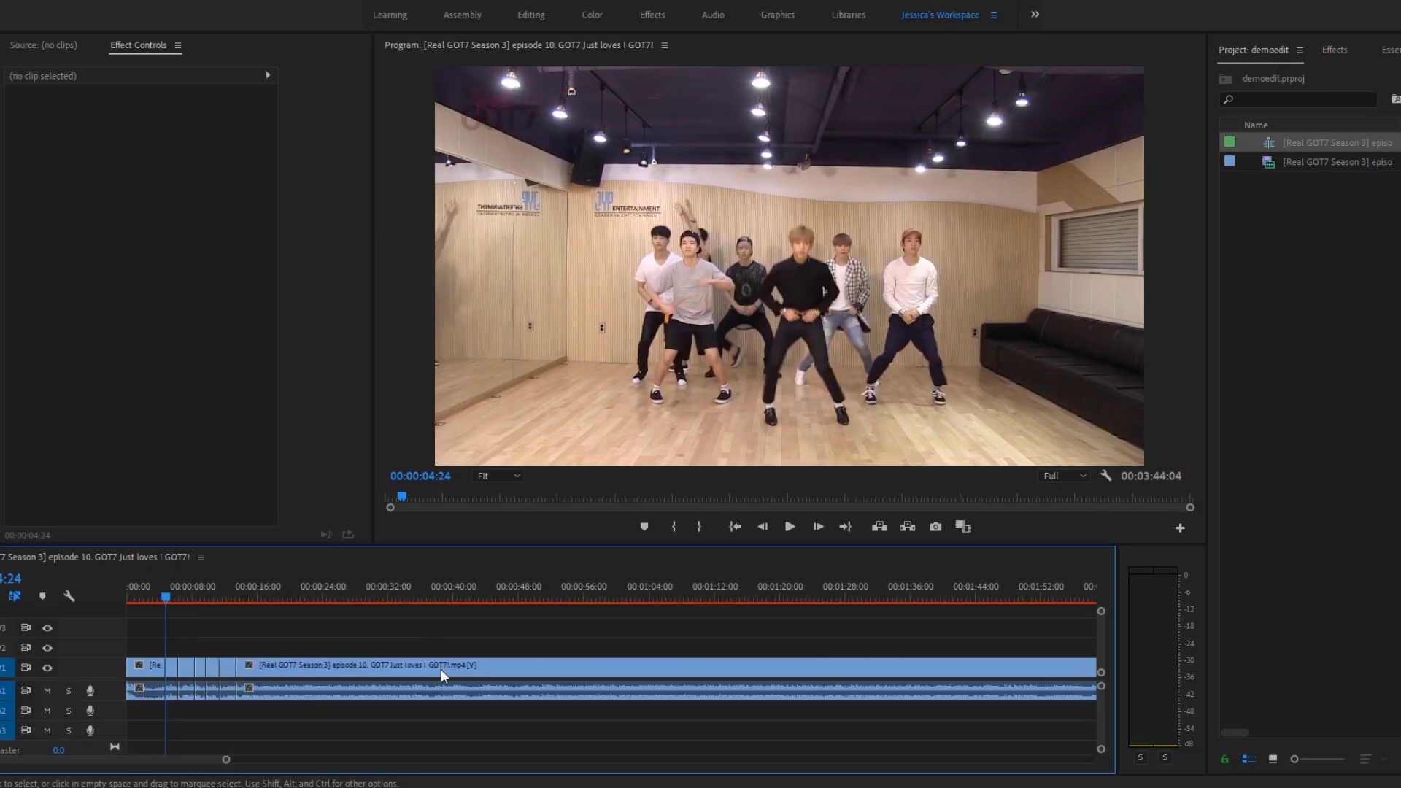
key(equal)
key(equal)
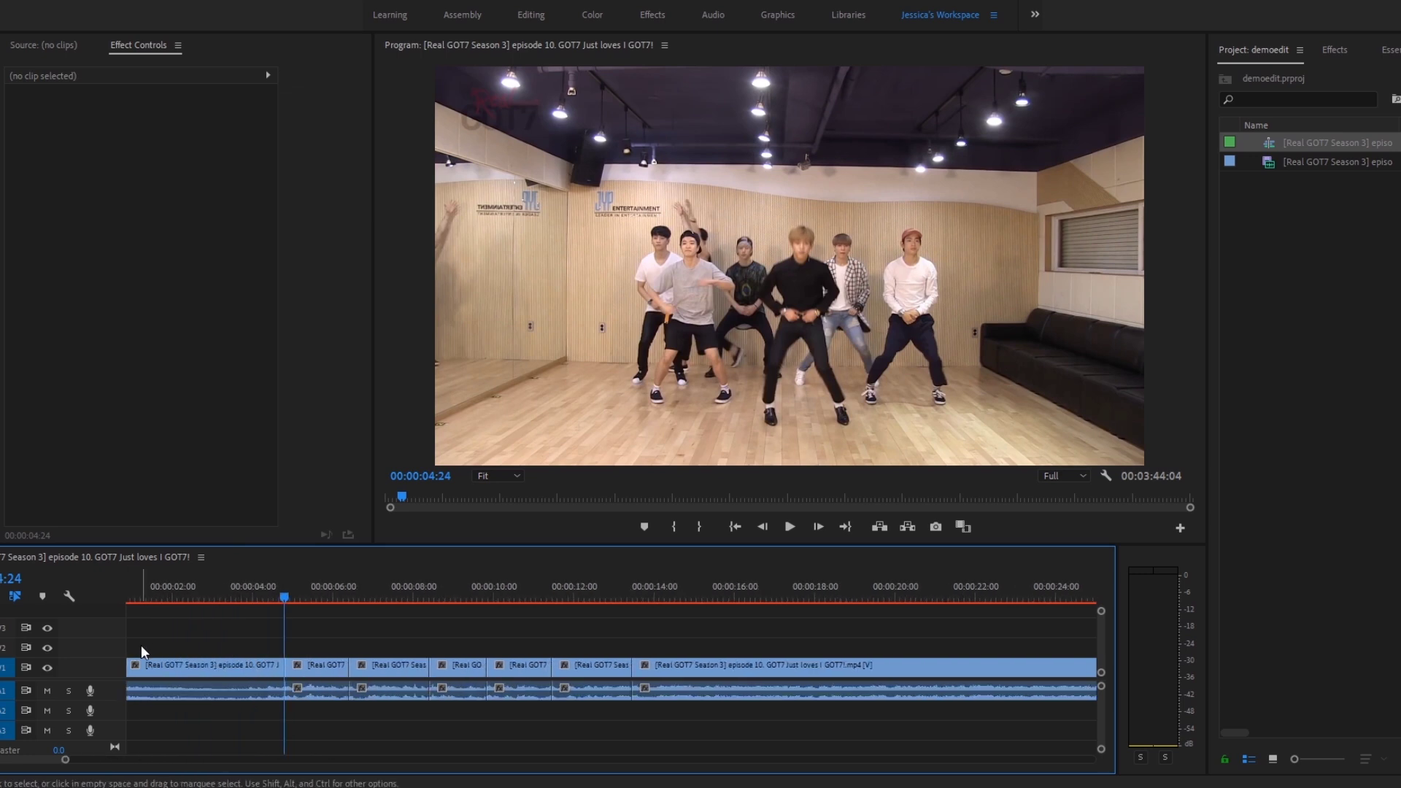
key(minus)
key(minus)
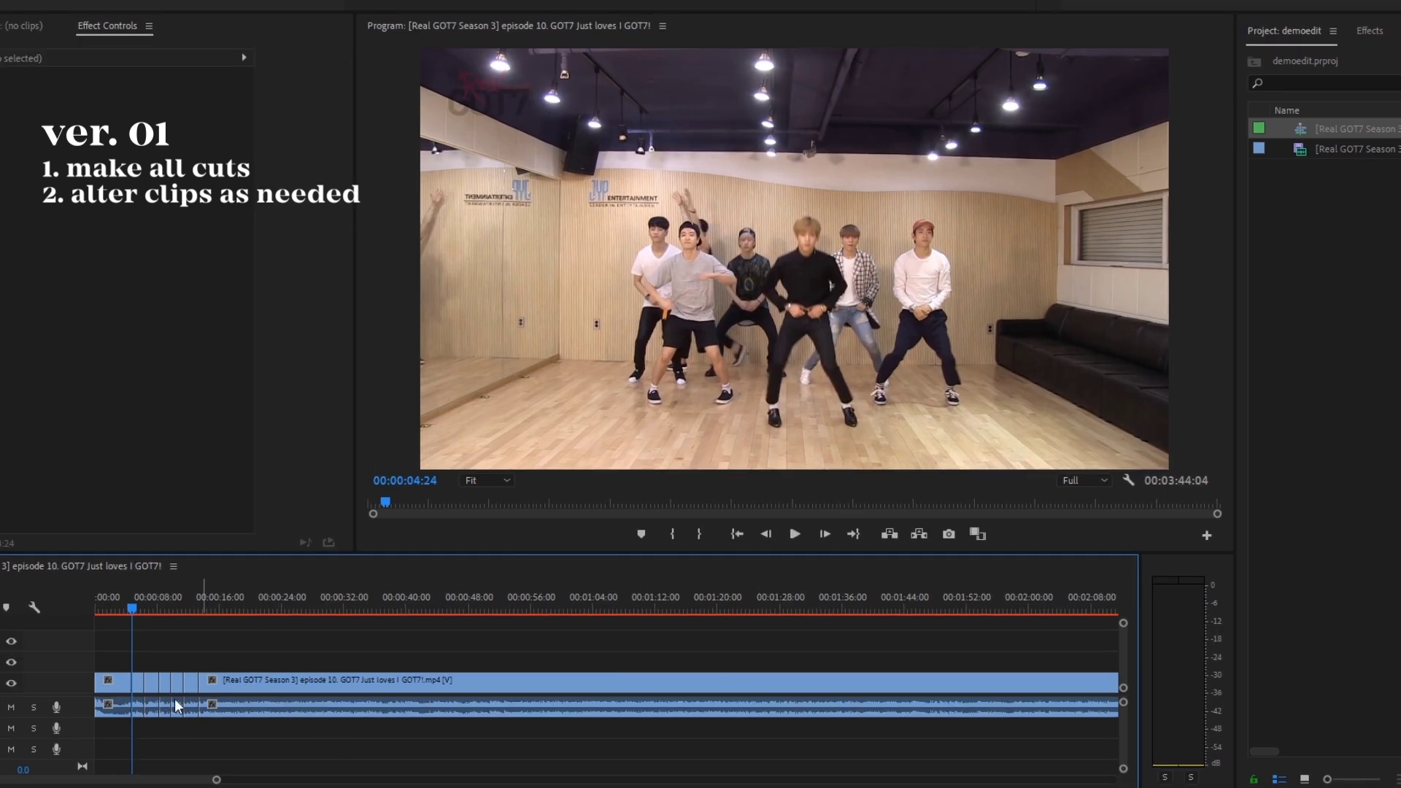
key(equal)
key(equal)
key(equal)
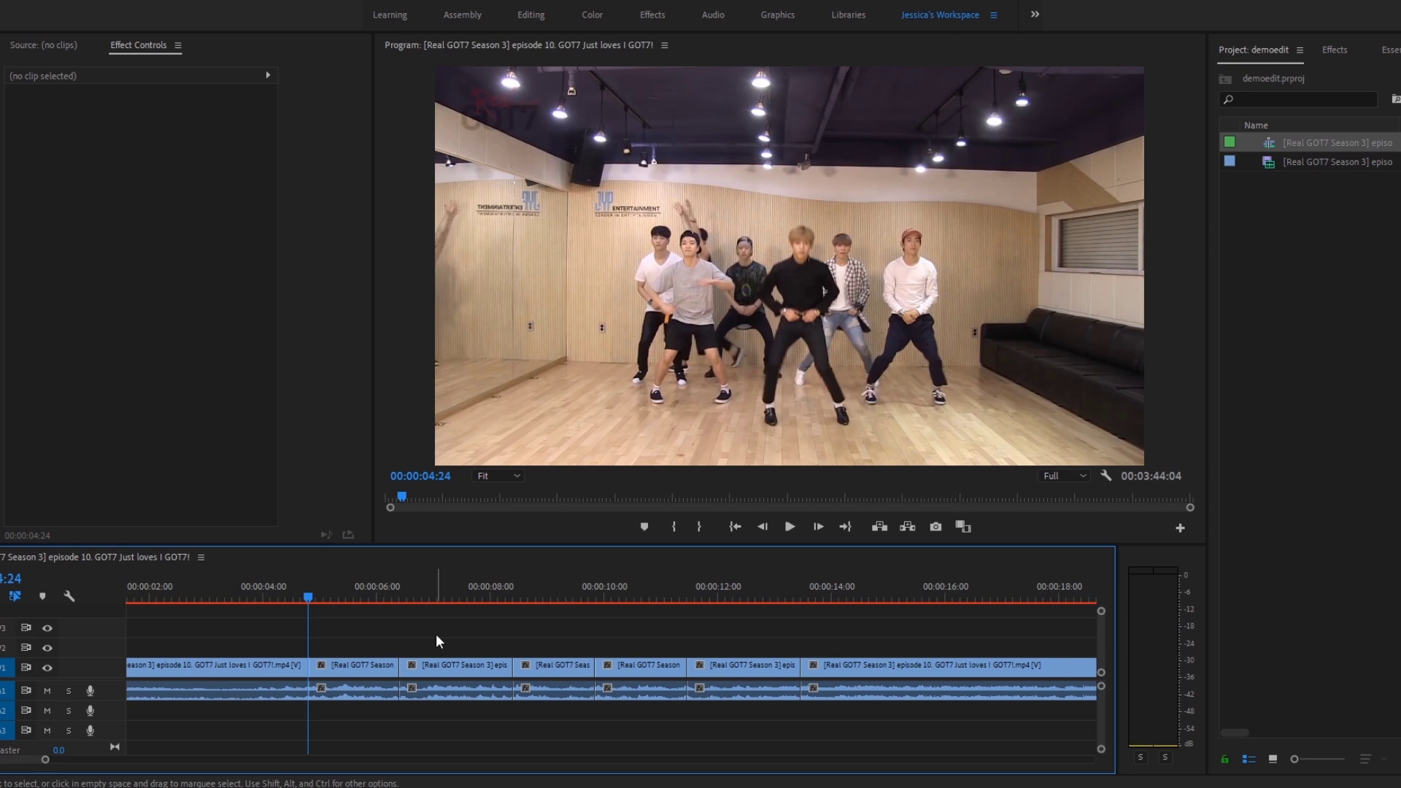
- Save the project and play back the sequence around the cut at 00:00:04:24
key(ctrl+s)
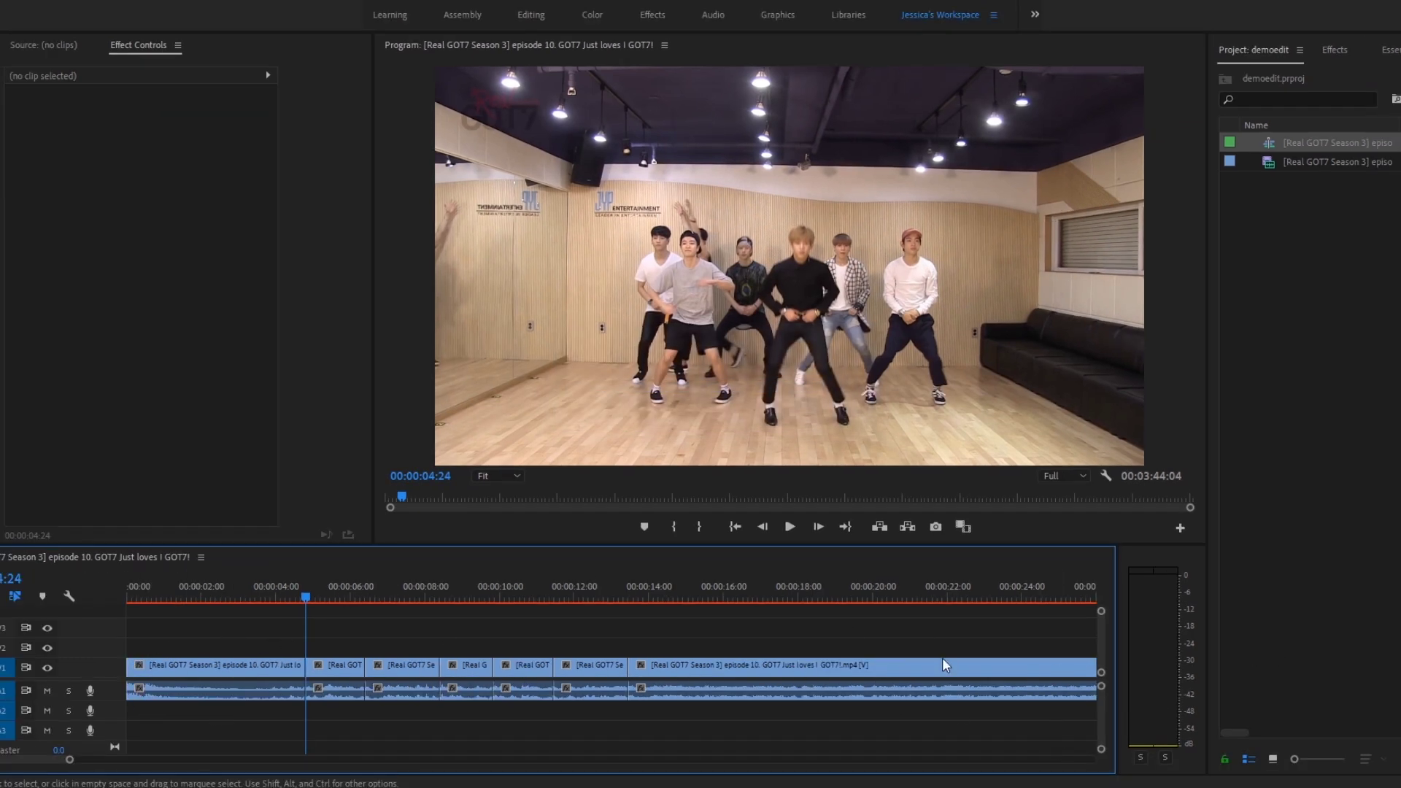
scroll(254, 687, up, 2)
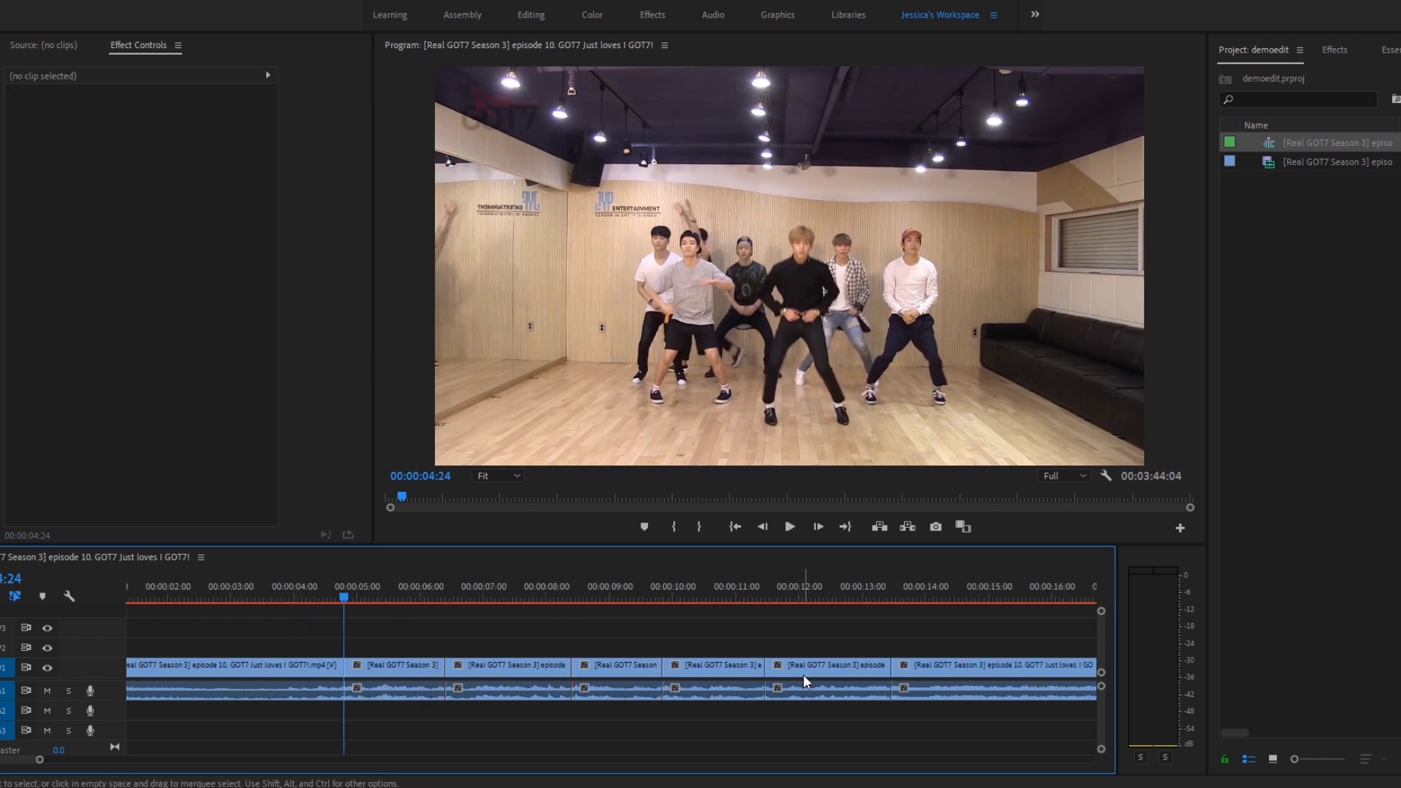
key(space)
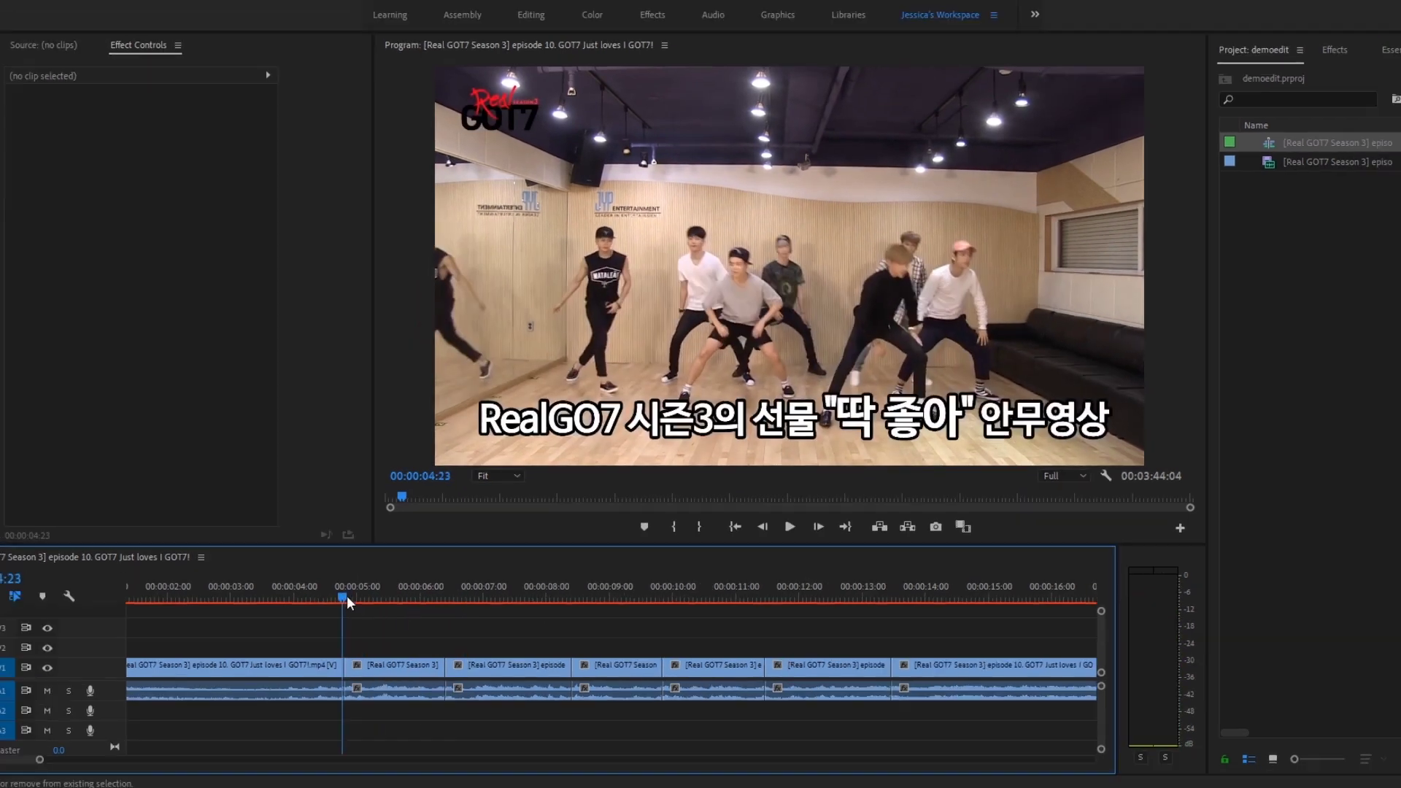
- Scale the clip starting at 00:00:04:24 to 240 and reposition its frame to about 1577.8, 552.9
click(388, 685)
drag(147, 143, 249, 143)
click(676, 279)
drag(675, 279, 735, 273)
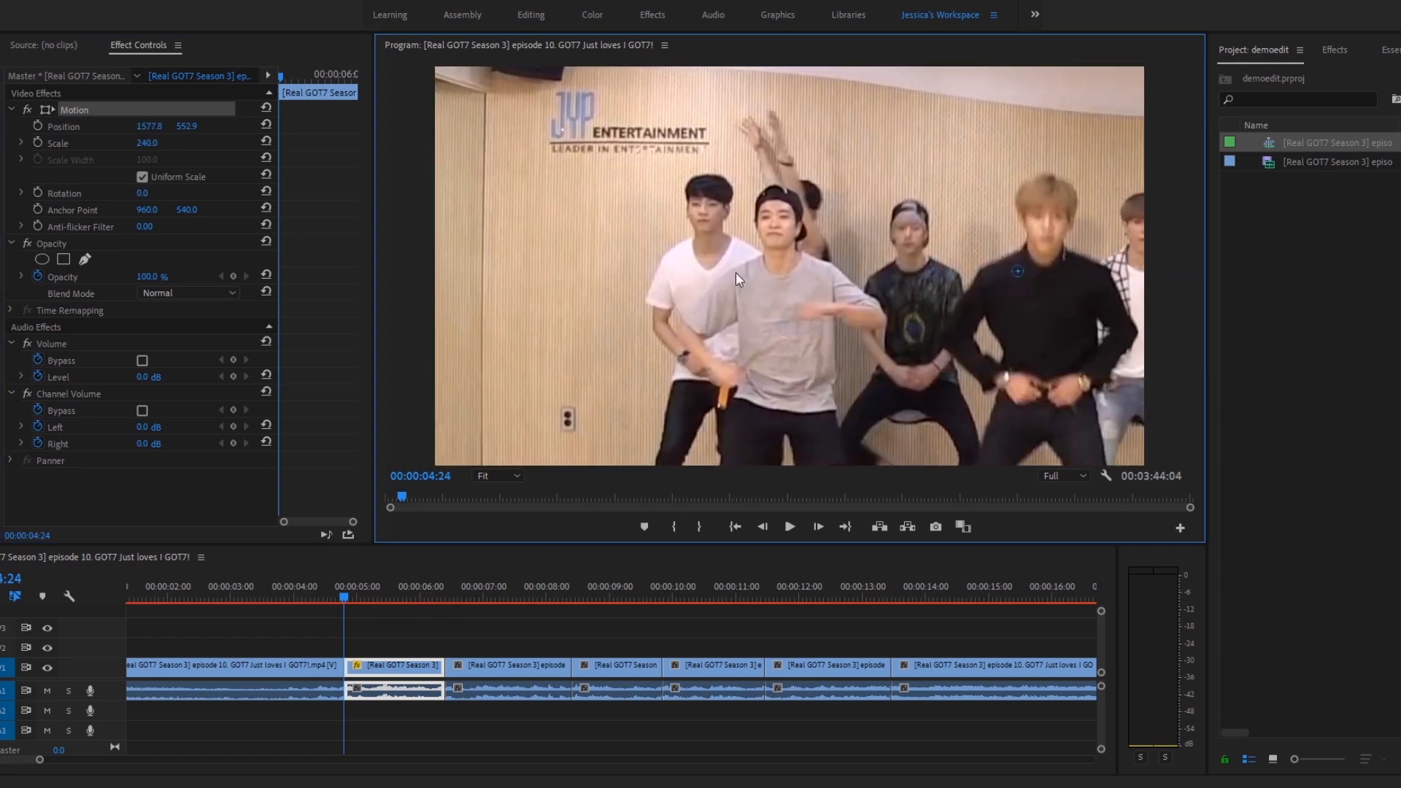
click(365, 628)
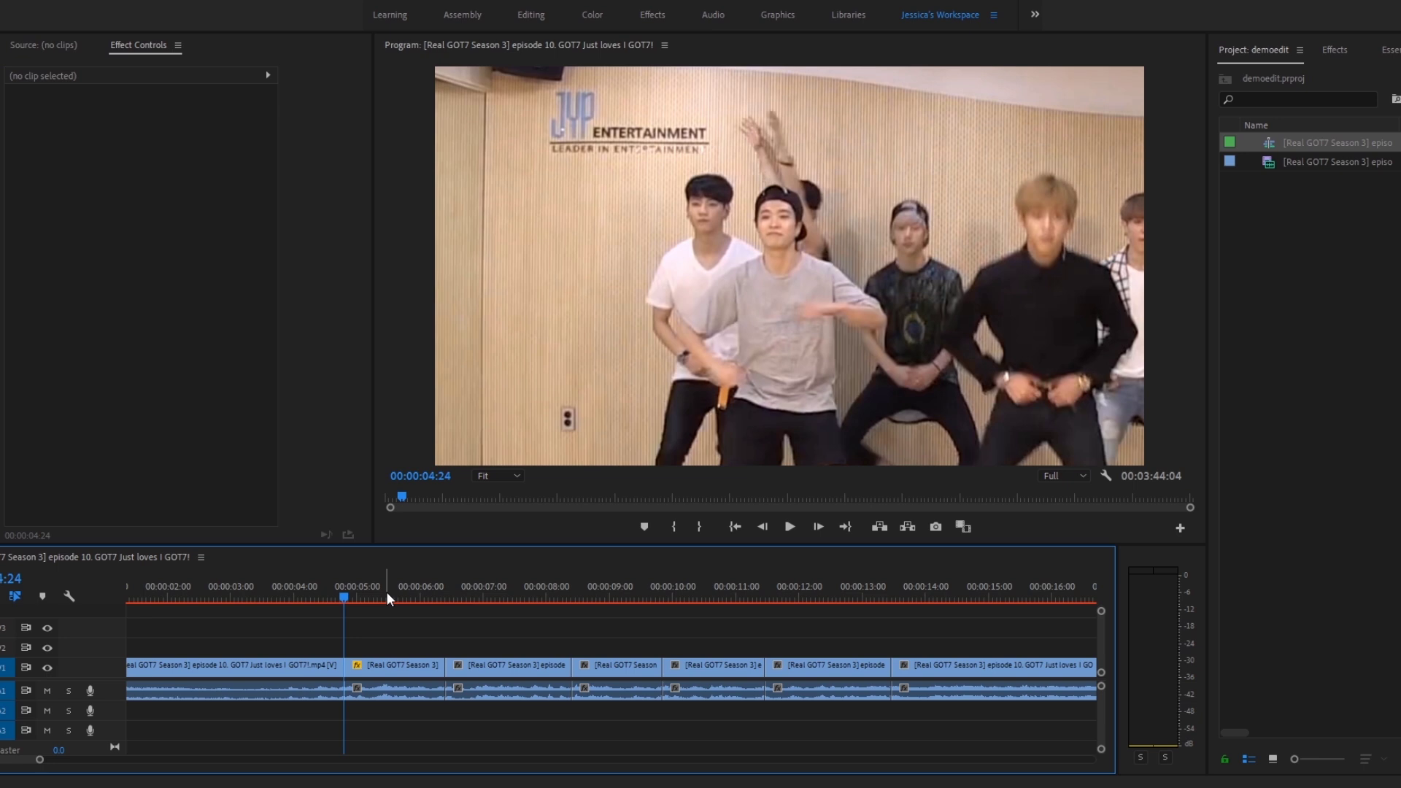
- Inspect the enlarged clip's position keyframes and play the clip back up to 00:00:06:01
alt+scroll(304, 637, up, 3)
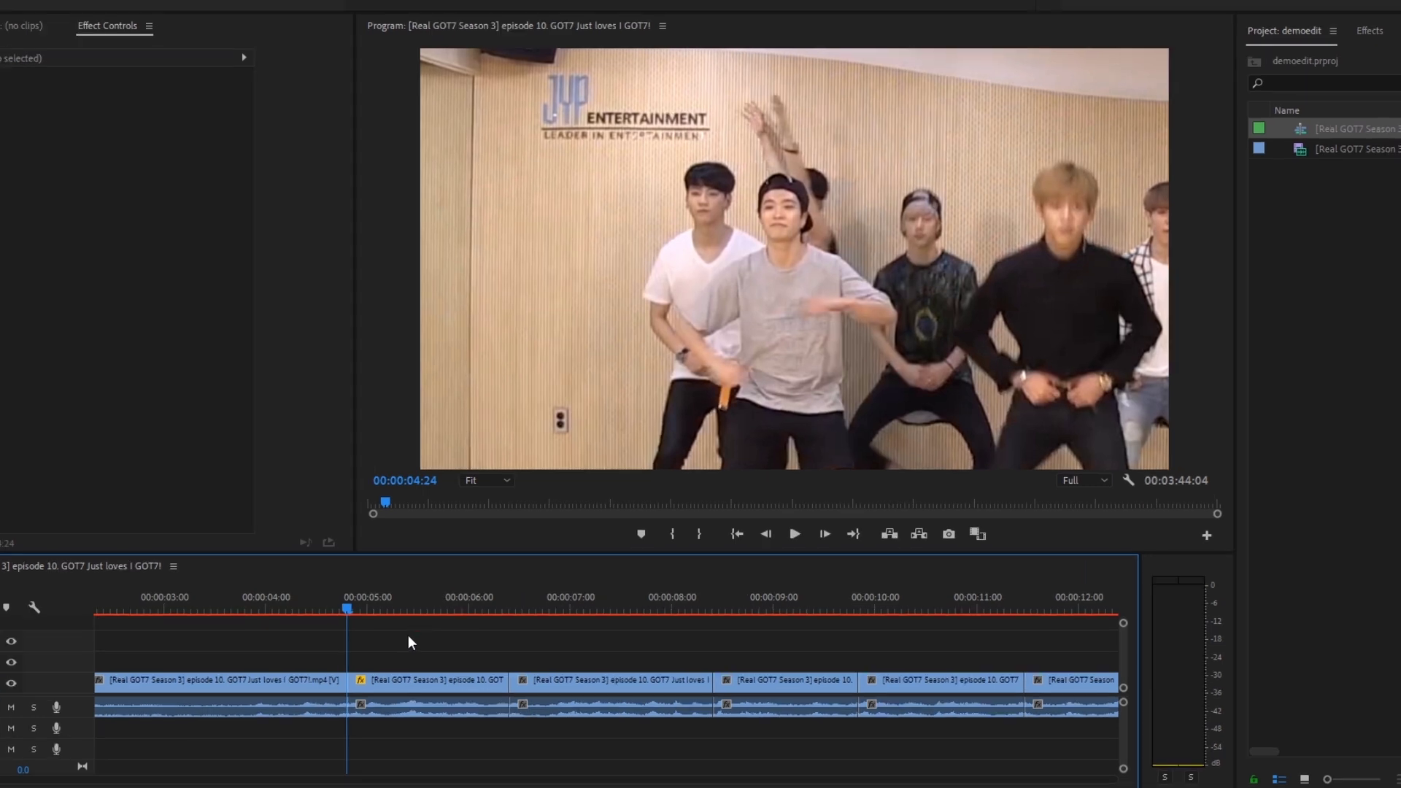
click(421, 682)
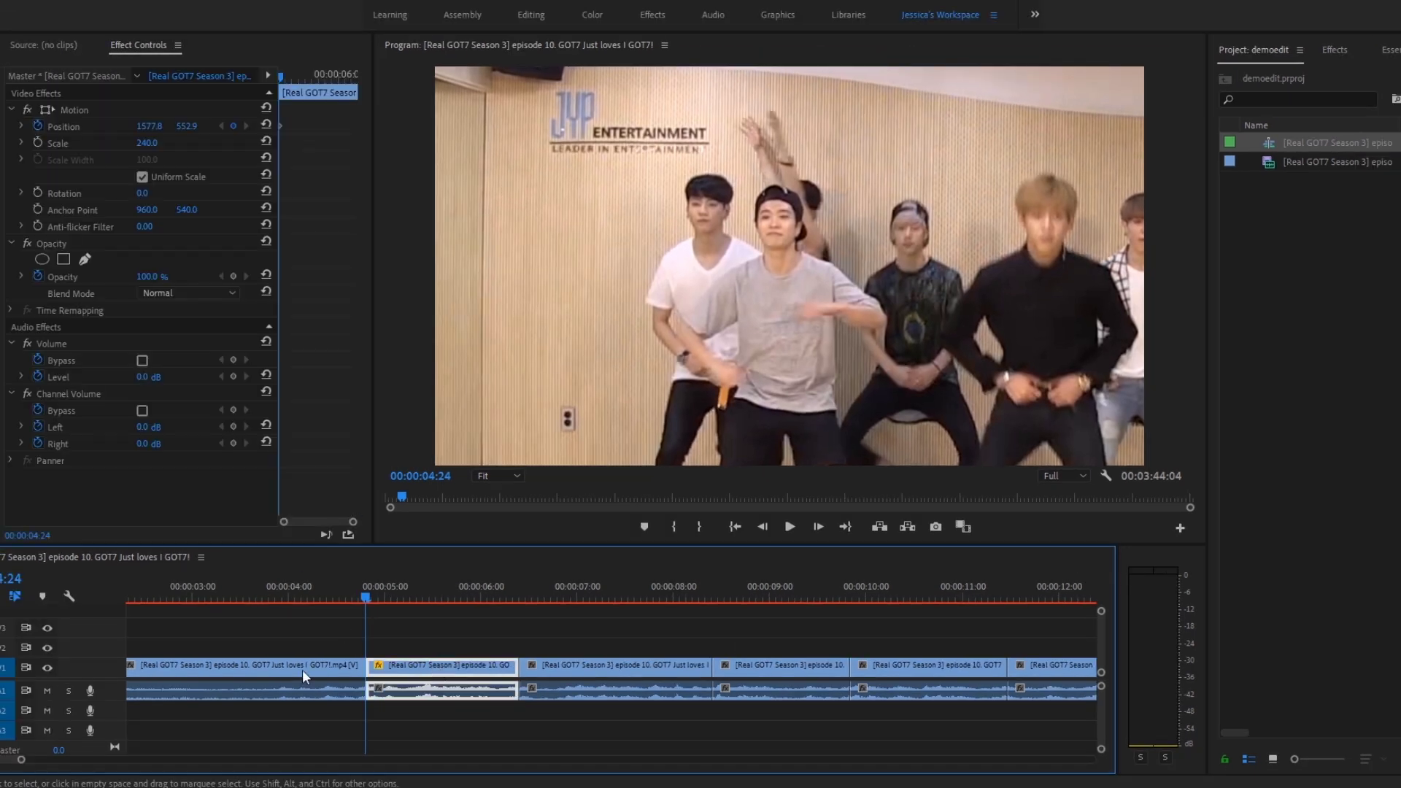
click(473, 651)
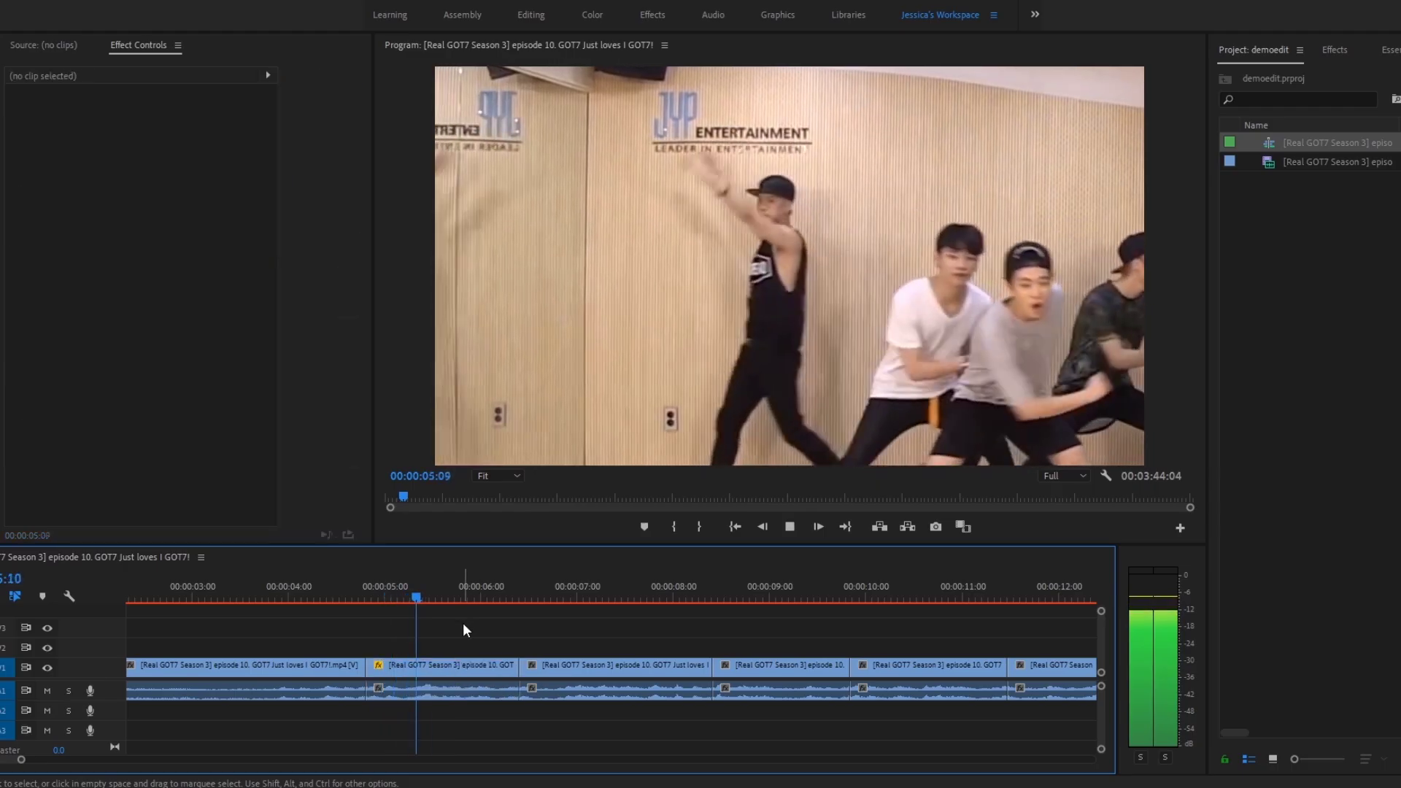
mouse_move(478, 601)
mouse_down()
mouse_move(461, 598)
mouse_move(483, 599)
mouse_up()
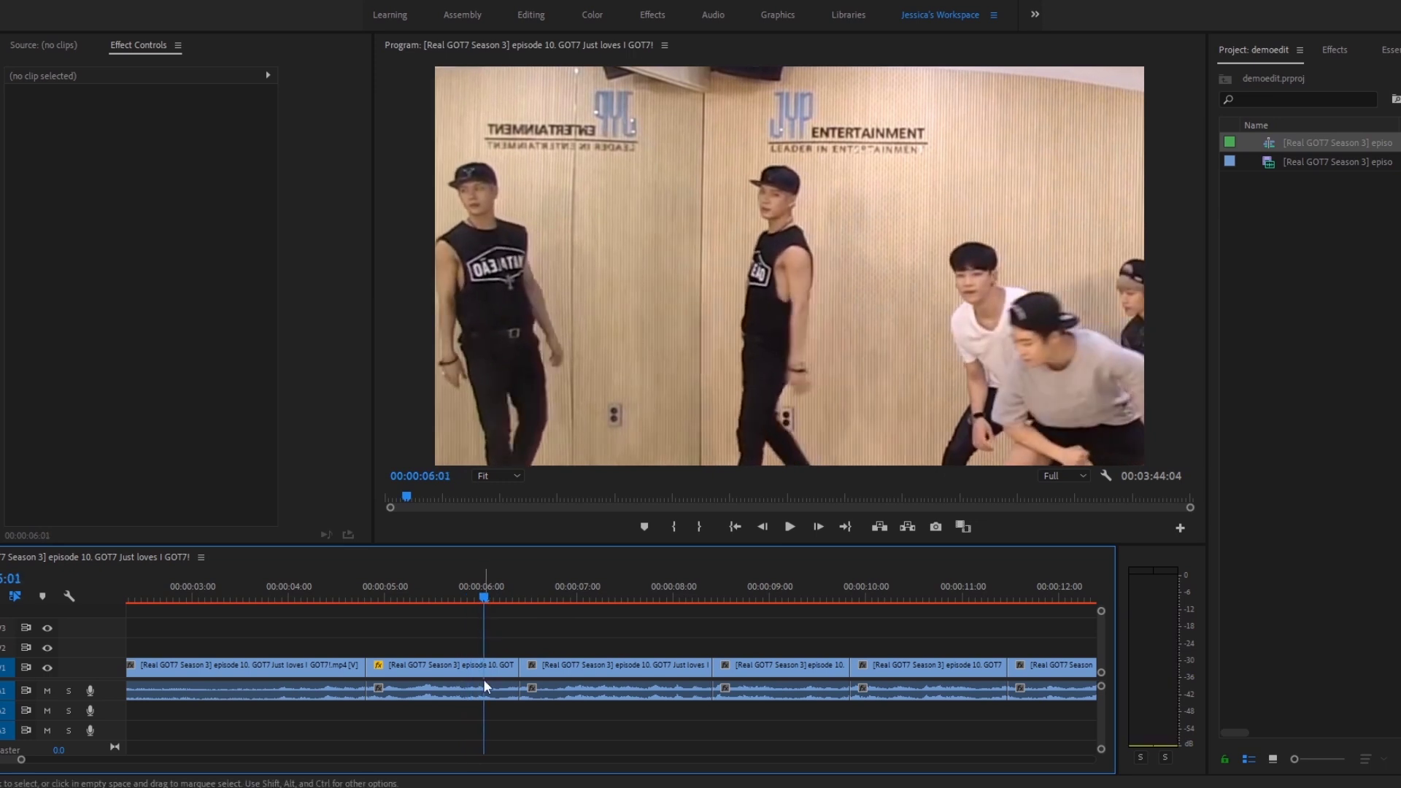
- Open the editing and interpolation options of the enlarged clip's second Position keyframe
click(483, 675)
right_click(334, 126)
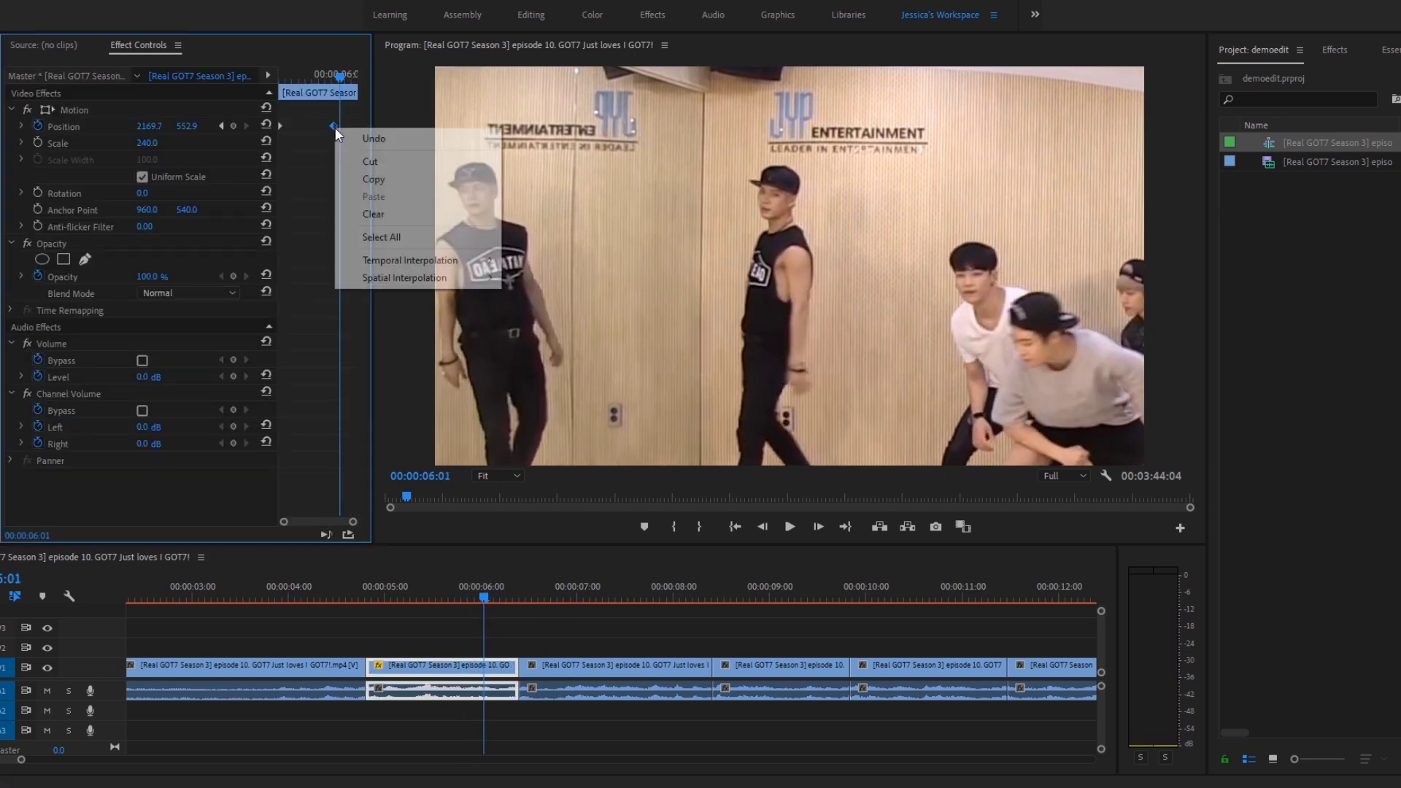
click(466, 237)
- Play back the sequence across the end of the enlarged clip and through the short clip after it
drag(505, 594, 469, 598)
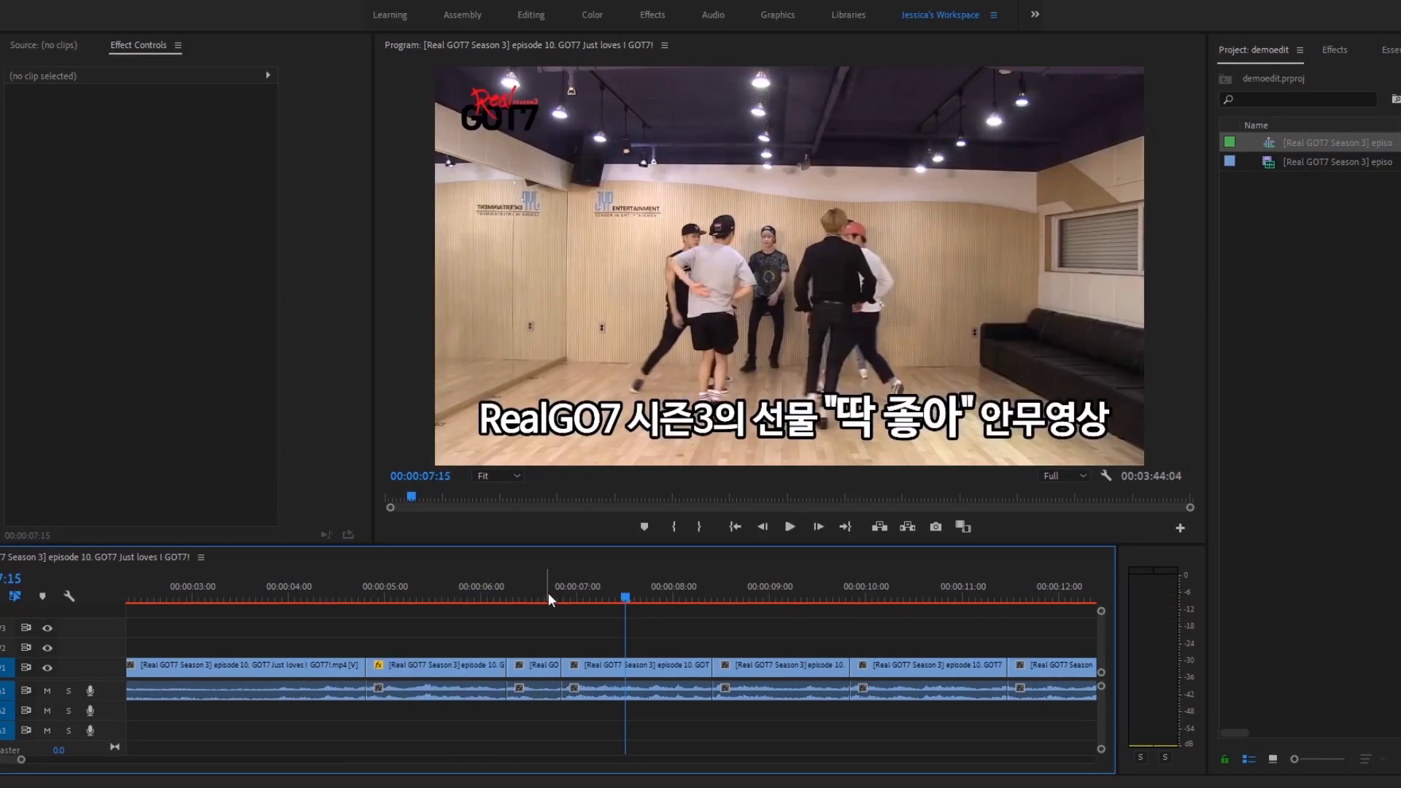
click(507, 592)
key(space)
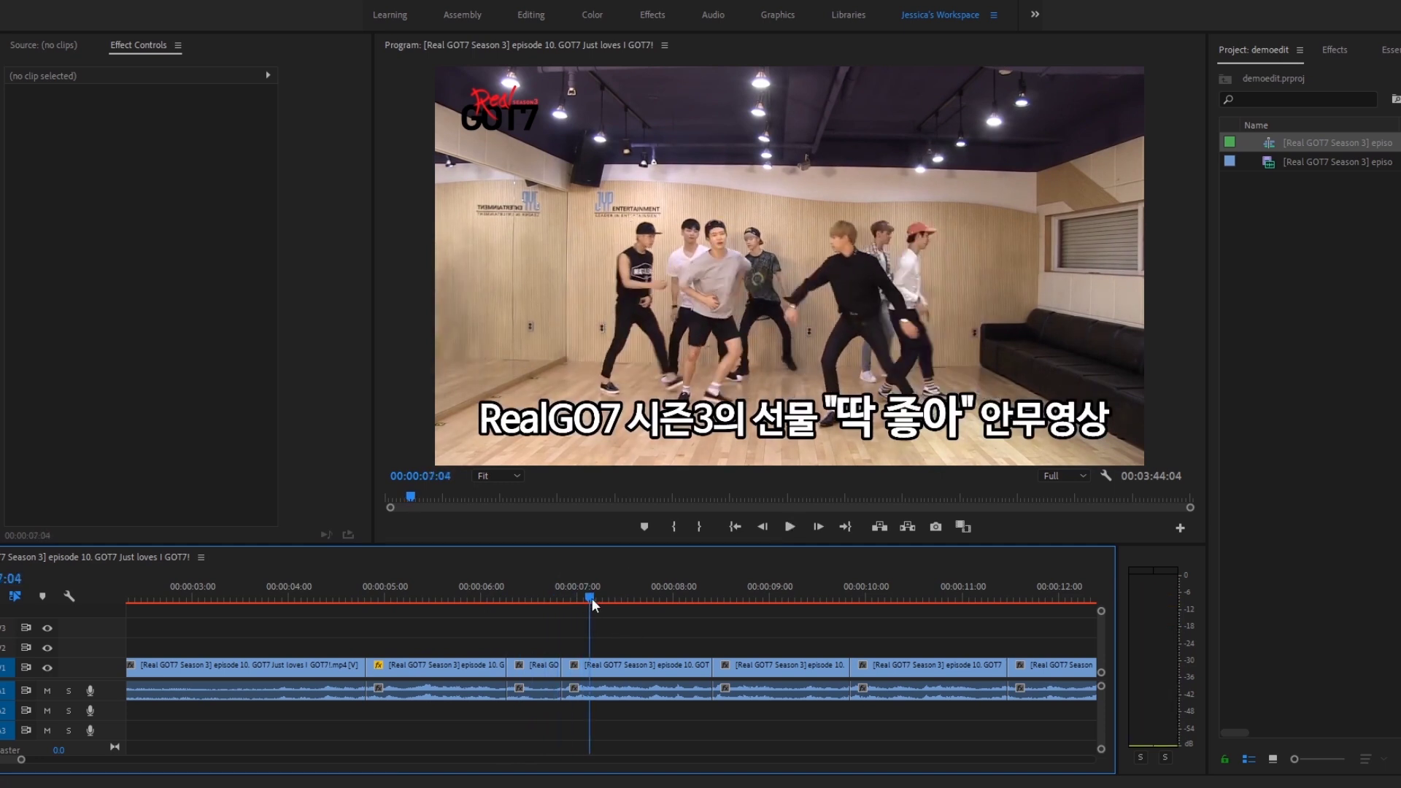
- Scale the clip starting at 00:00:06:25 to 229, reposition it to about 1356.1, 385.1 and enable Position keyframing
key(space)
click(595, 671)
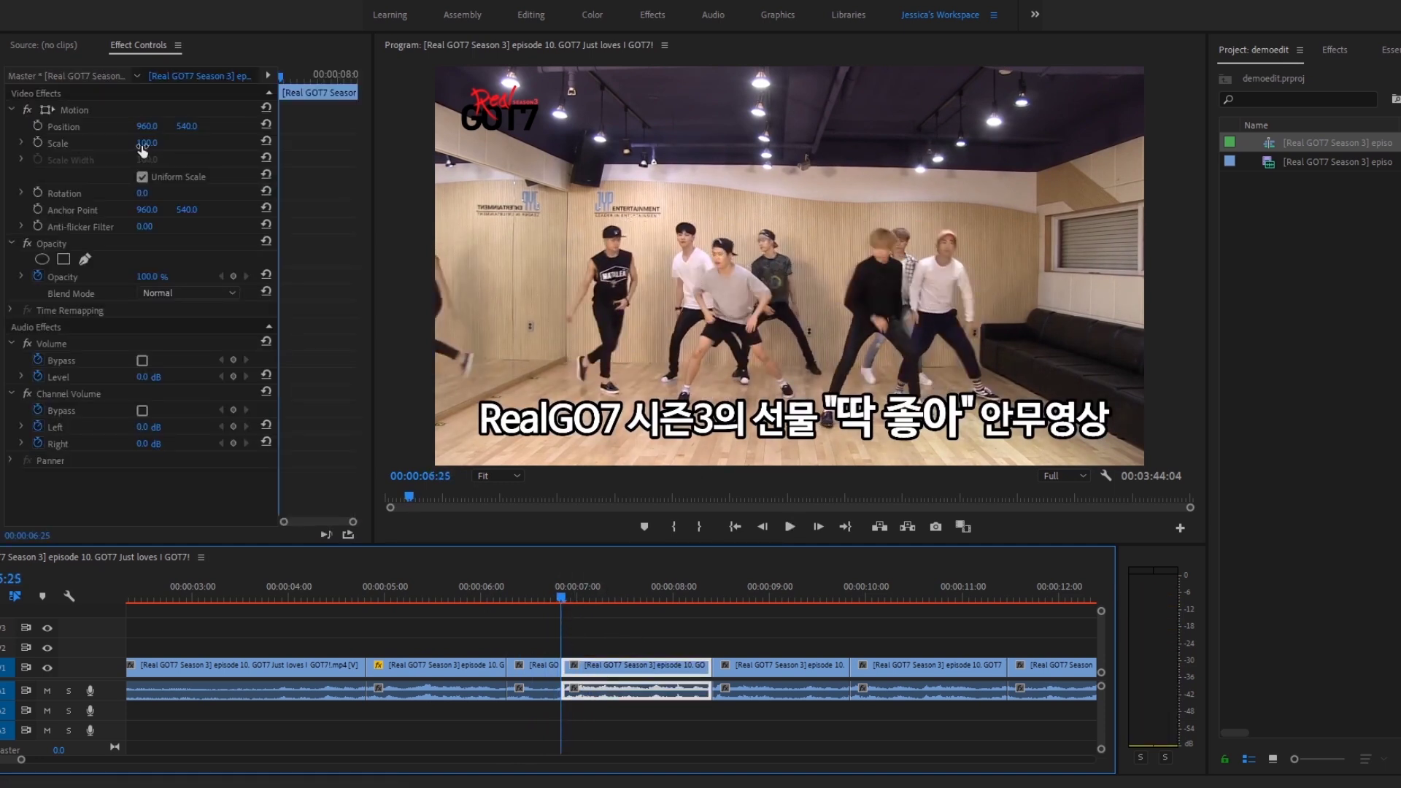
drag(146, 144, 240, 144)
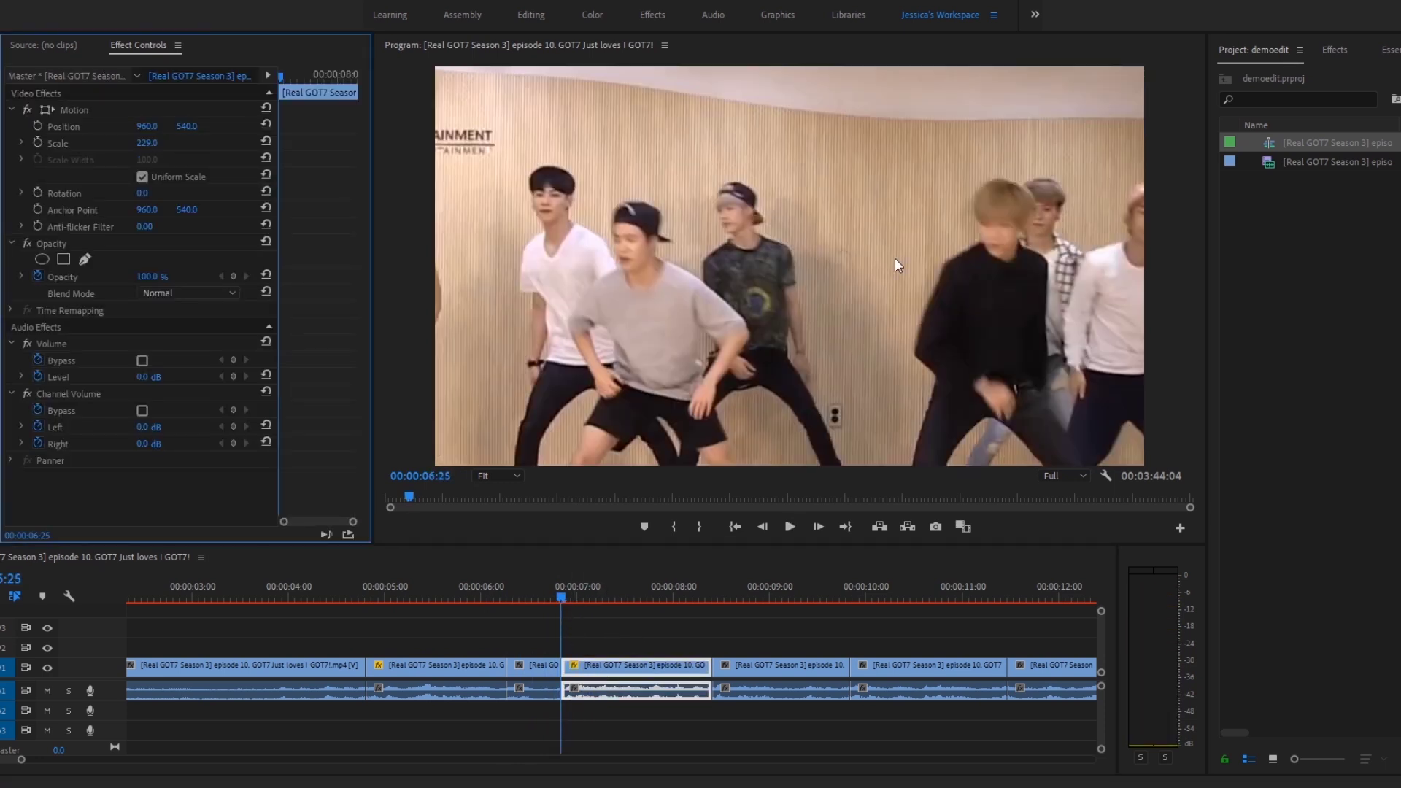
double_click(894, 260)
drag(720, 418, 870, 343)
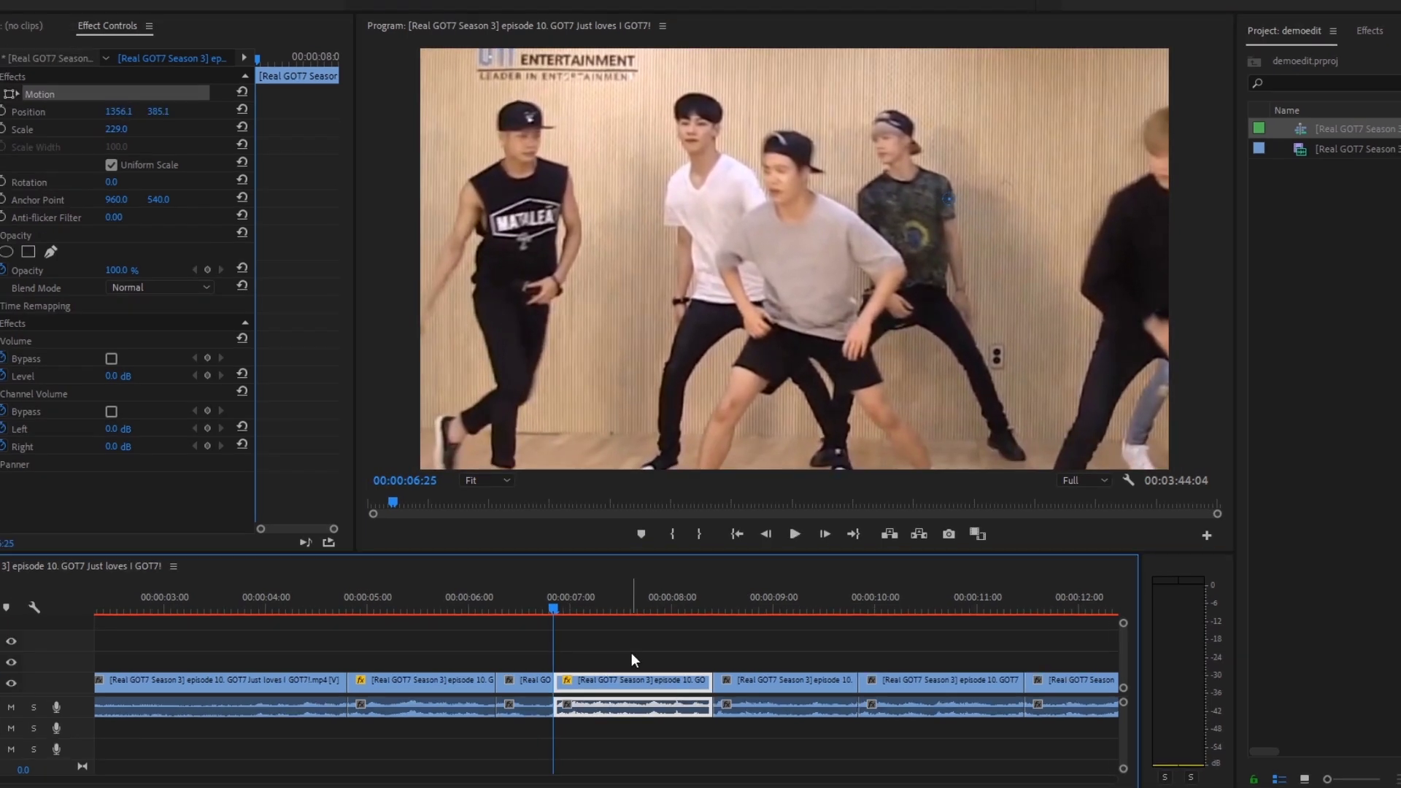
click(632, 678)
click(230, 417)
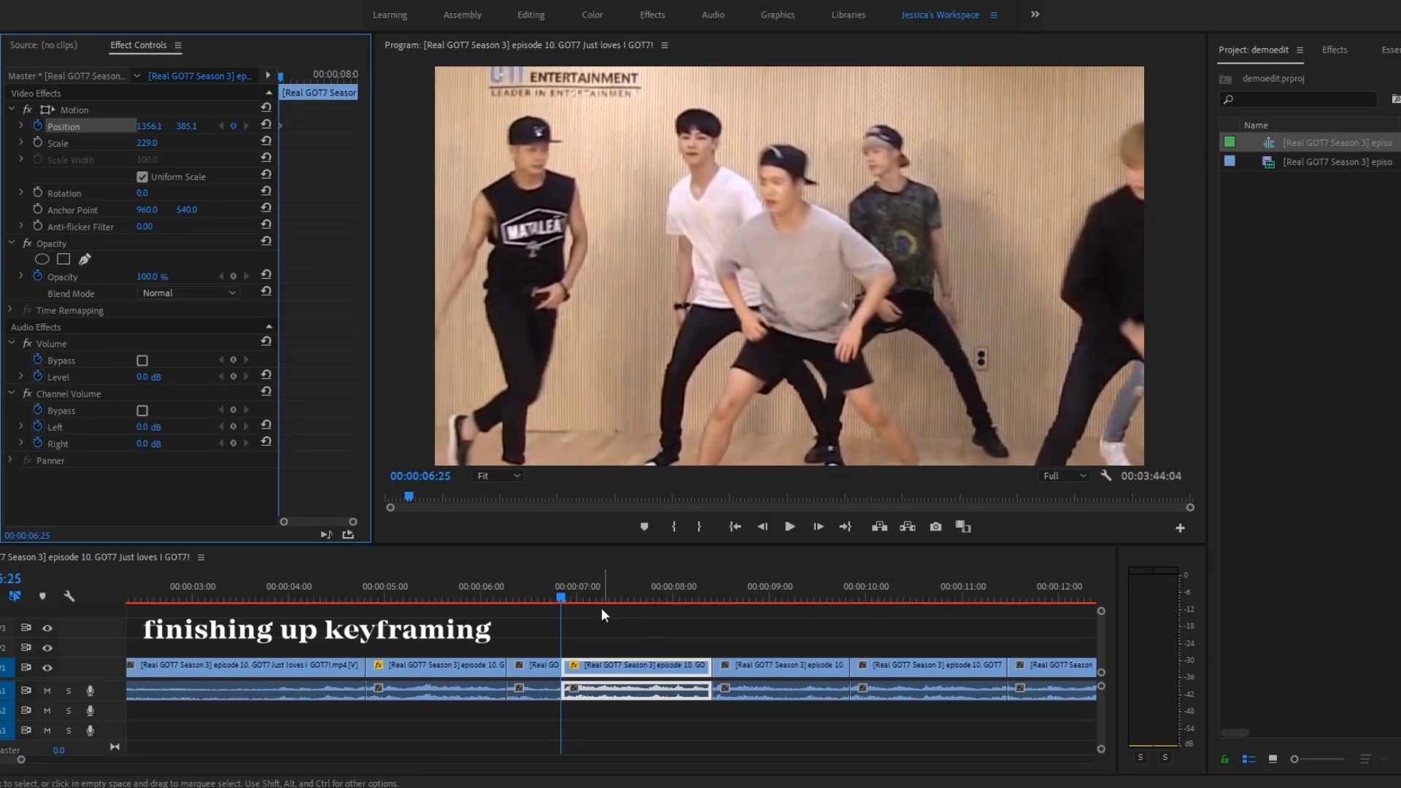
- Animate the position of the clip starting at 00:00:06:25, moving it to about 1371.1, 404.5 at 00:00:07:11 and readjusting it further along
drag(583, 603, 608, 602)
double_click(860, 319)
drag(895, 398, 901, 405)
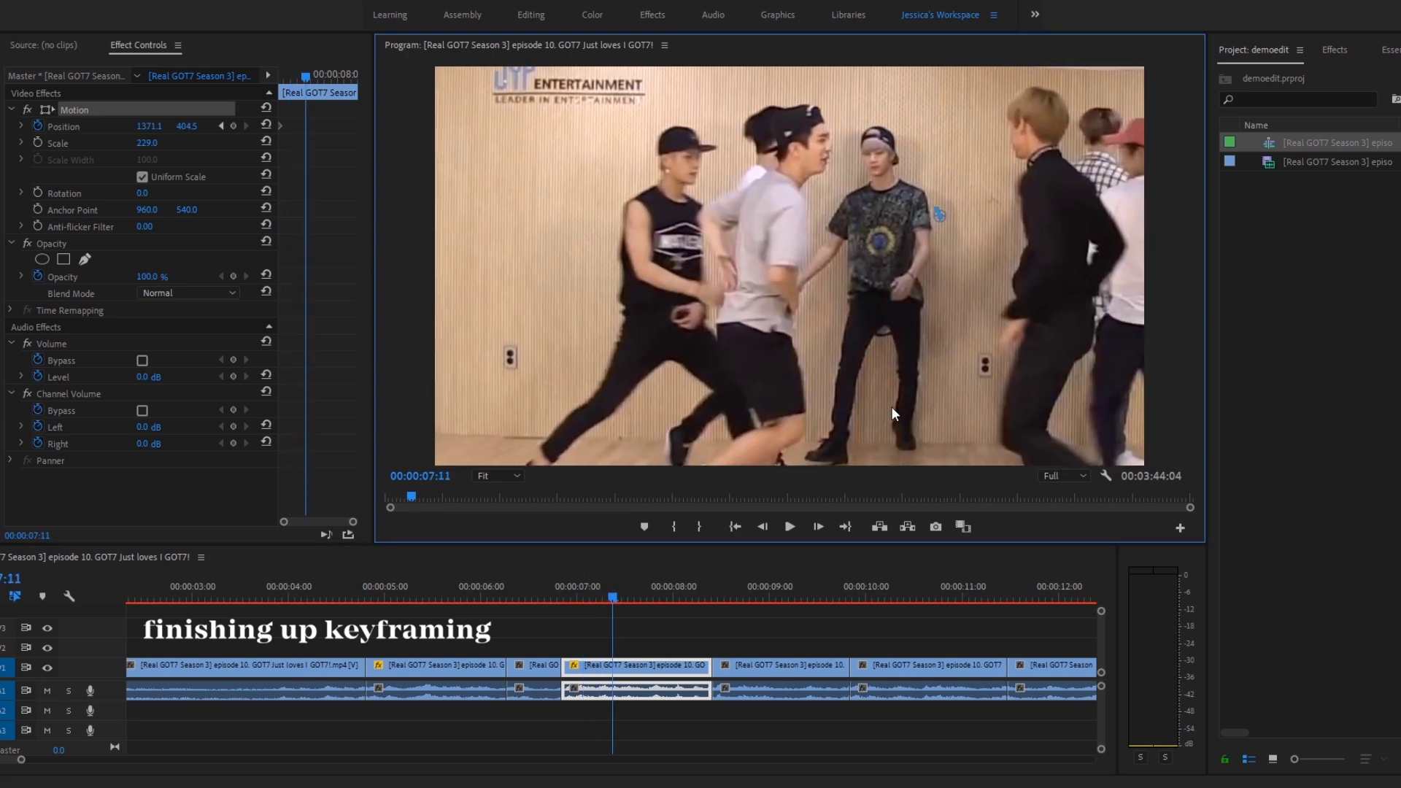
drag(612, 599, 654, 598)
drag(828, 411, 833, 431)
click(684, 606)
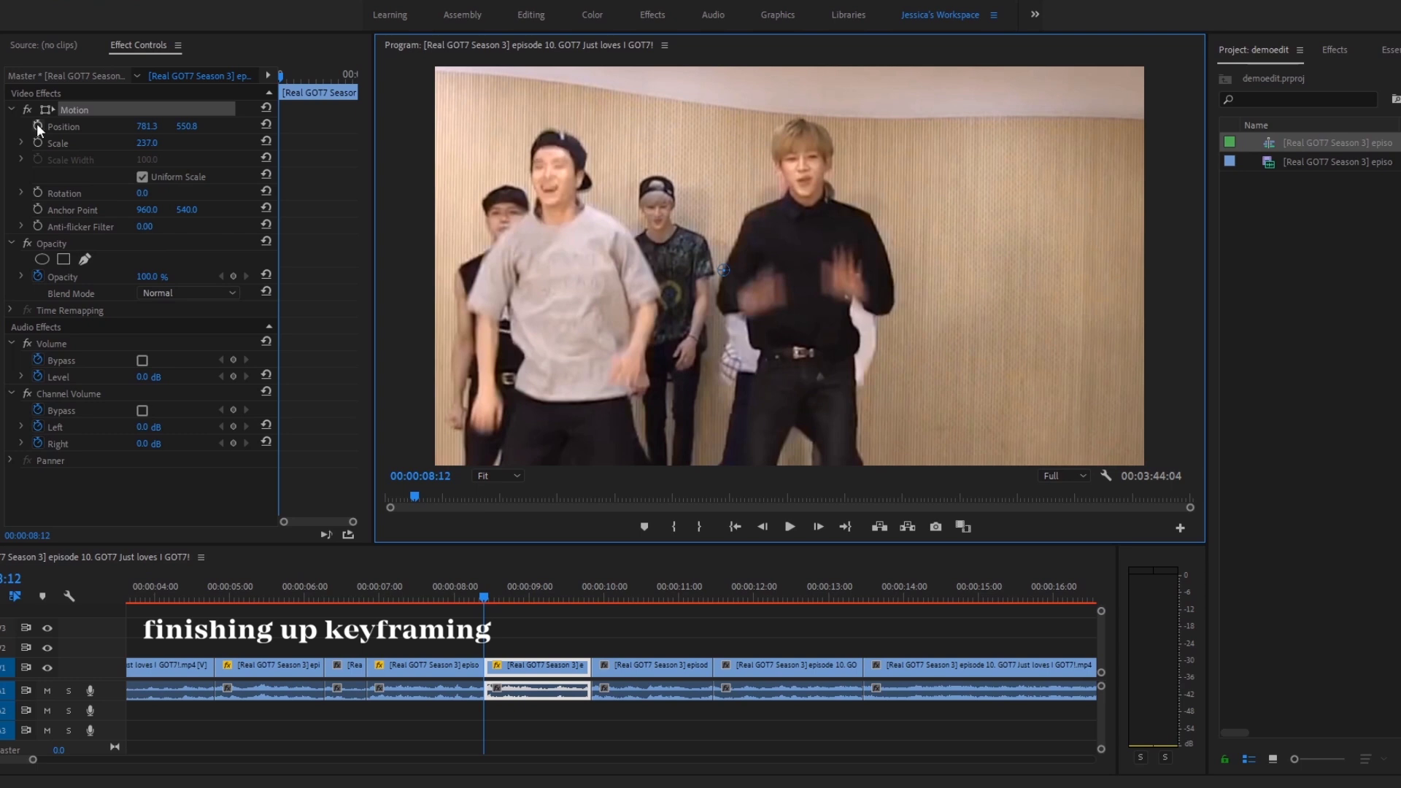
- Animate the position of the clip starting at 00:00:08:12, moving it to about 355.2, 546.5 at 00:00:09:05
click(542, 596)
drag(957, 305, 839, 301)
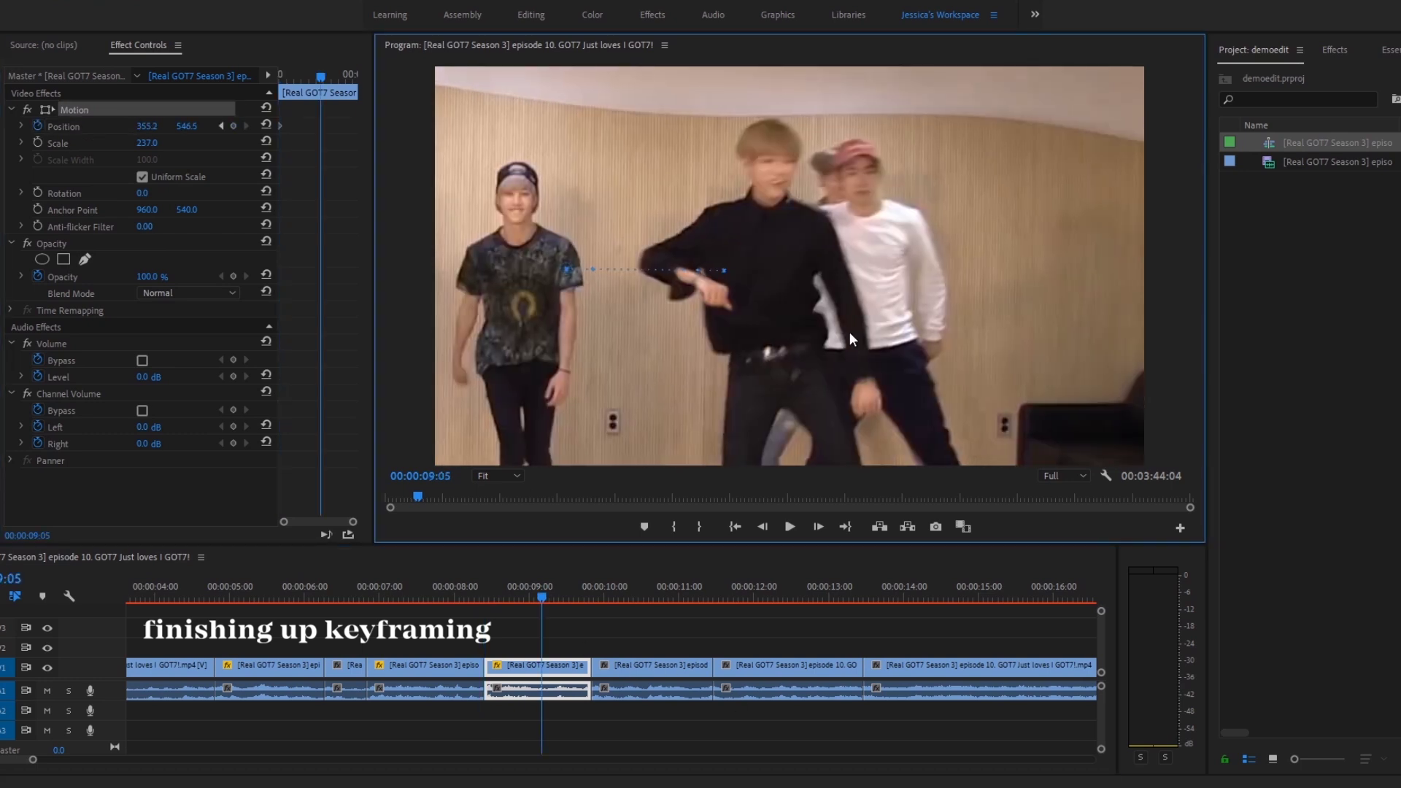
click(589, 591)
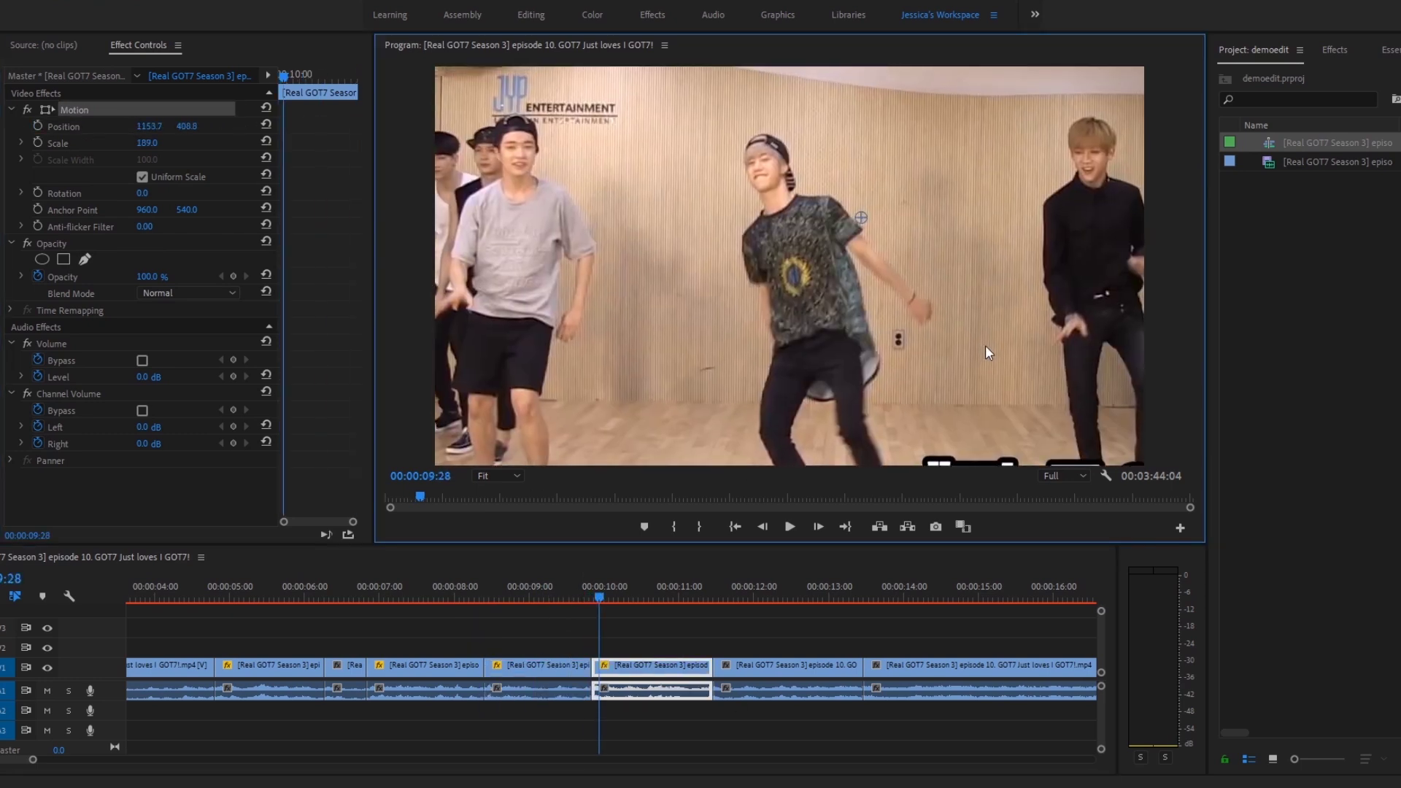
- Reposition the clip under the playhead at 00:00:09:28 to about 1123.6, 443.2 and play it back to its end
drag(985, 345, 983, 356)
drag(770, 324, 760, 229)
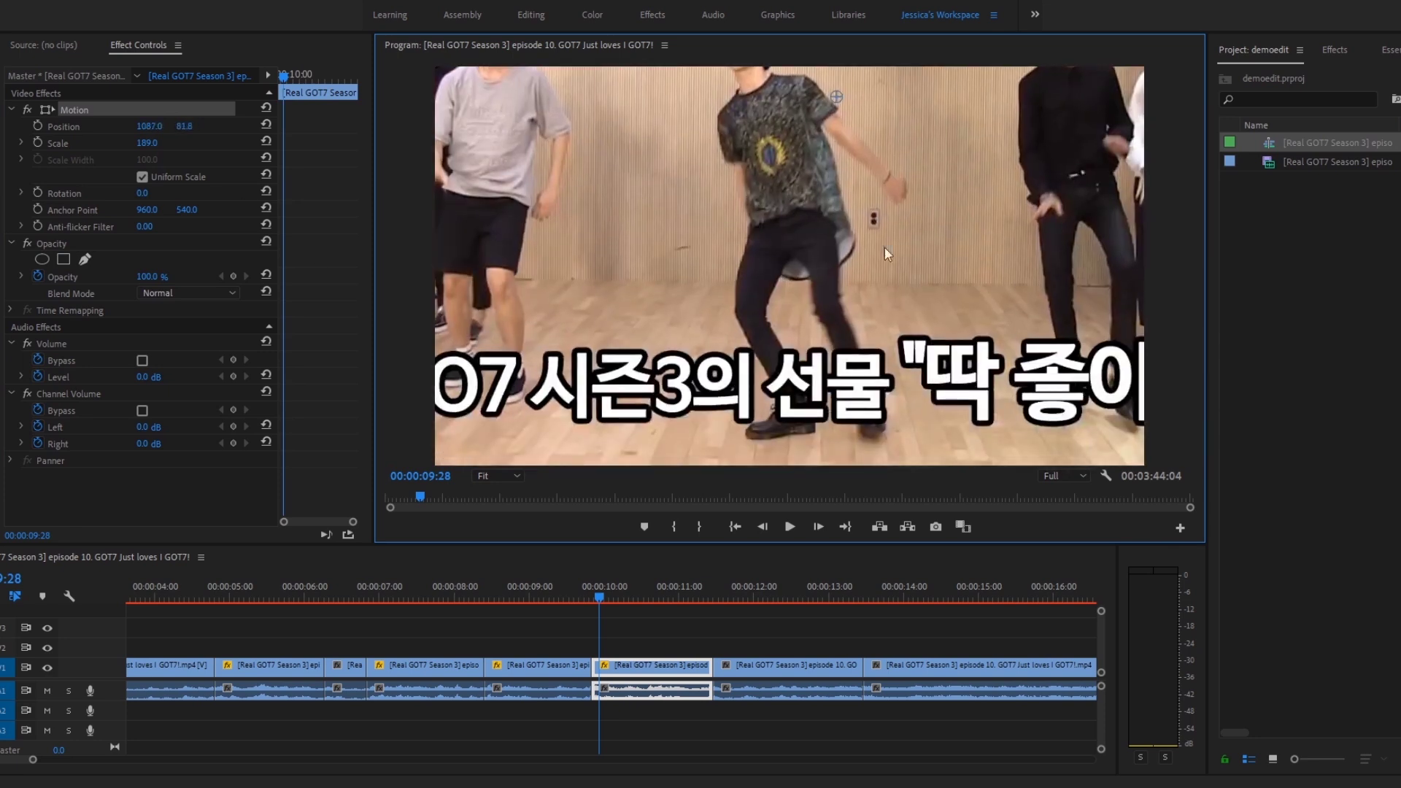
drag(967, 221, 970, 338)
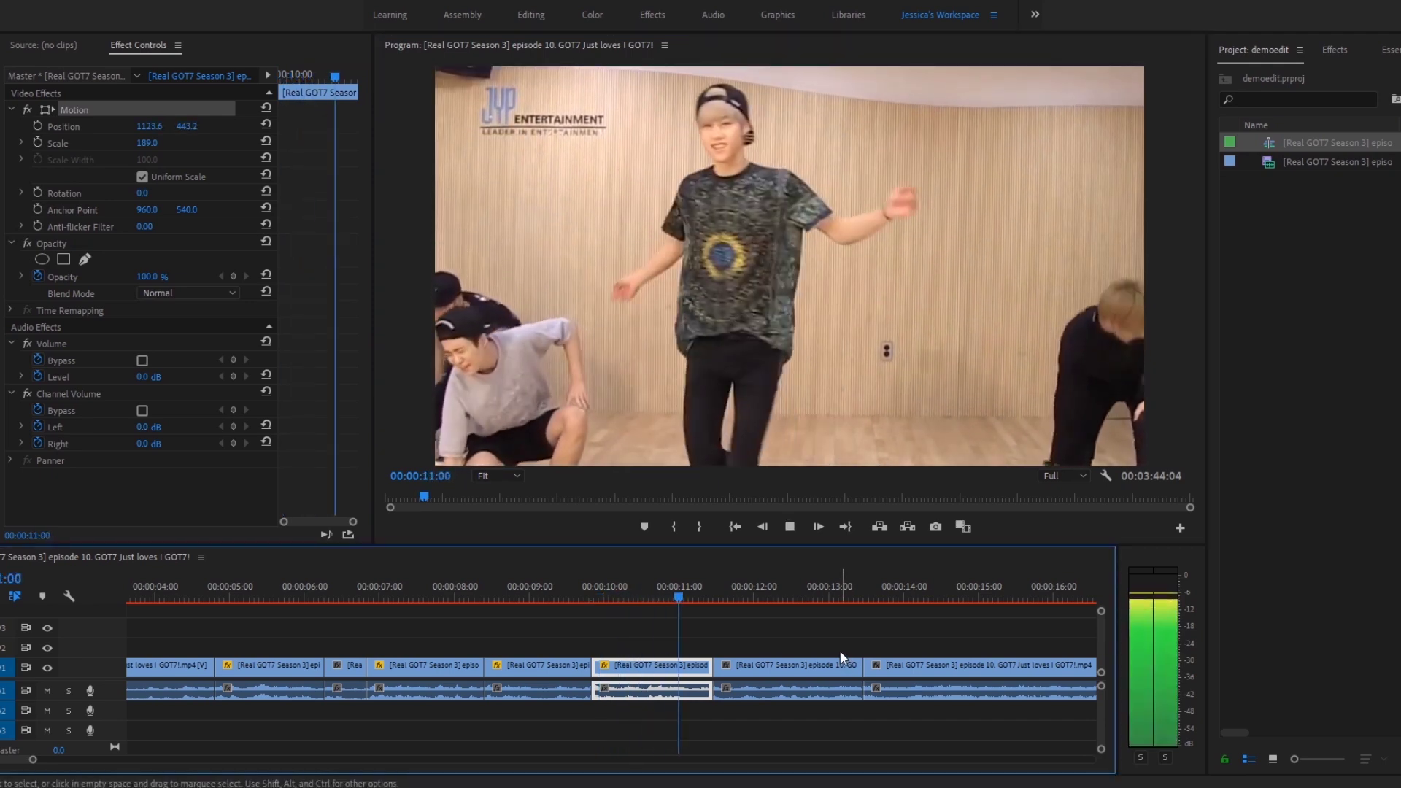
key(space)
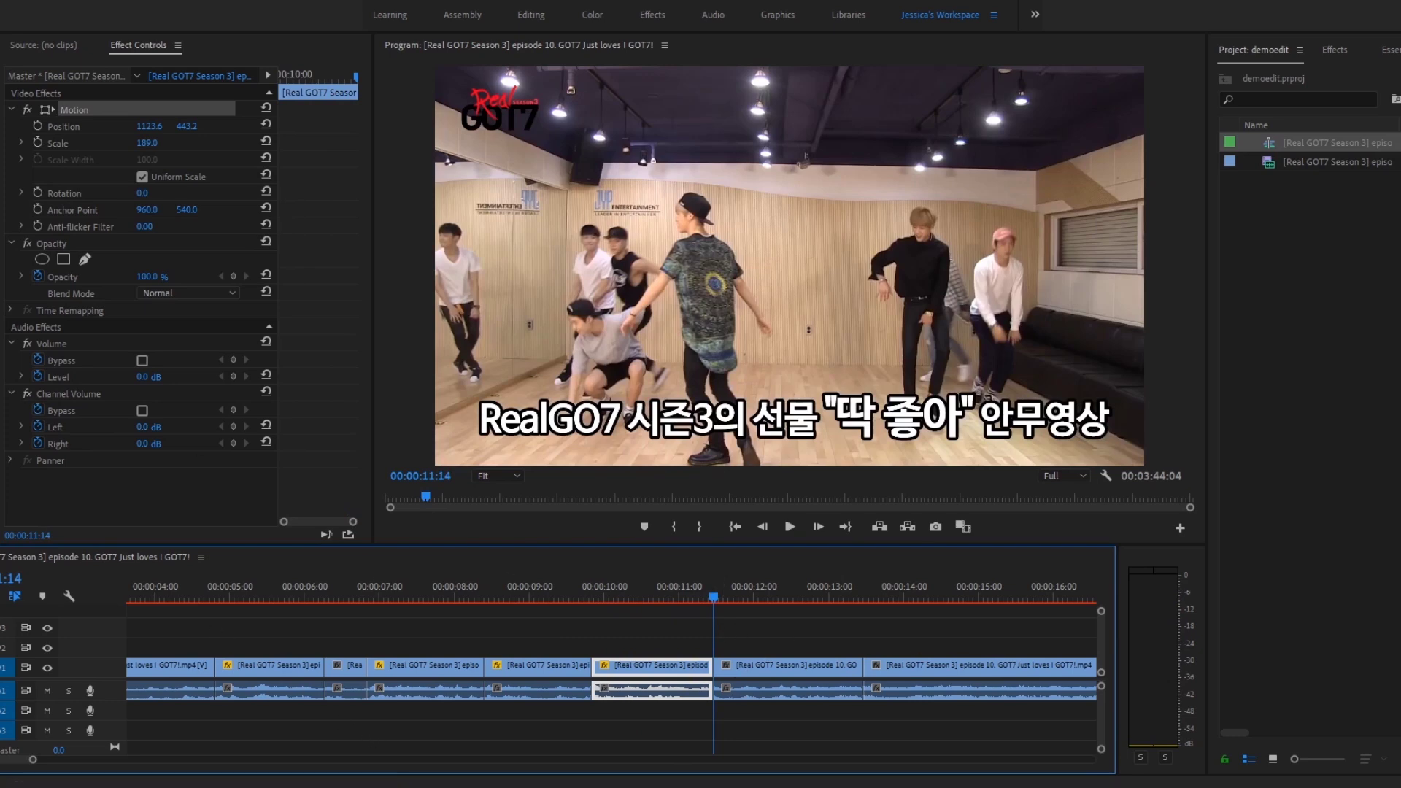
- Deselect the clips and play back the sequence from before the first enlarged clip to about 00:00:12:28
click(188, 589)
click(422, 636)
key(space)
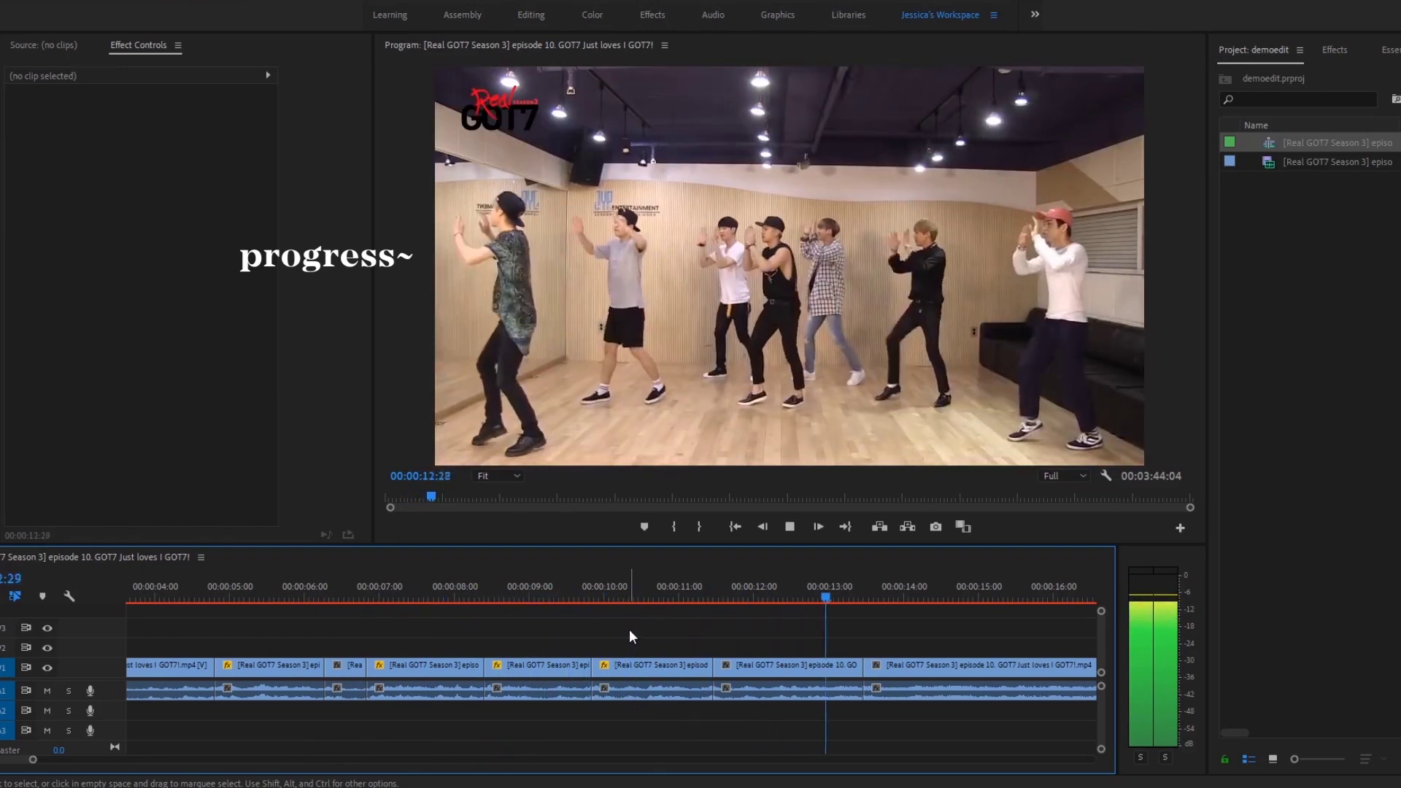
key(space)
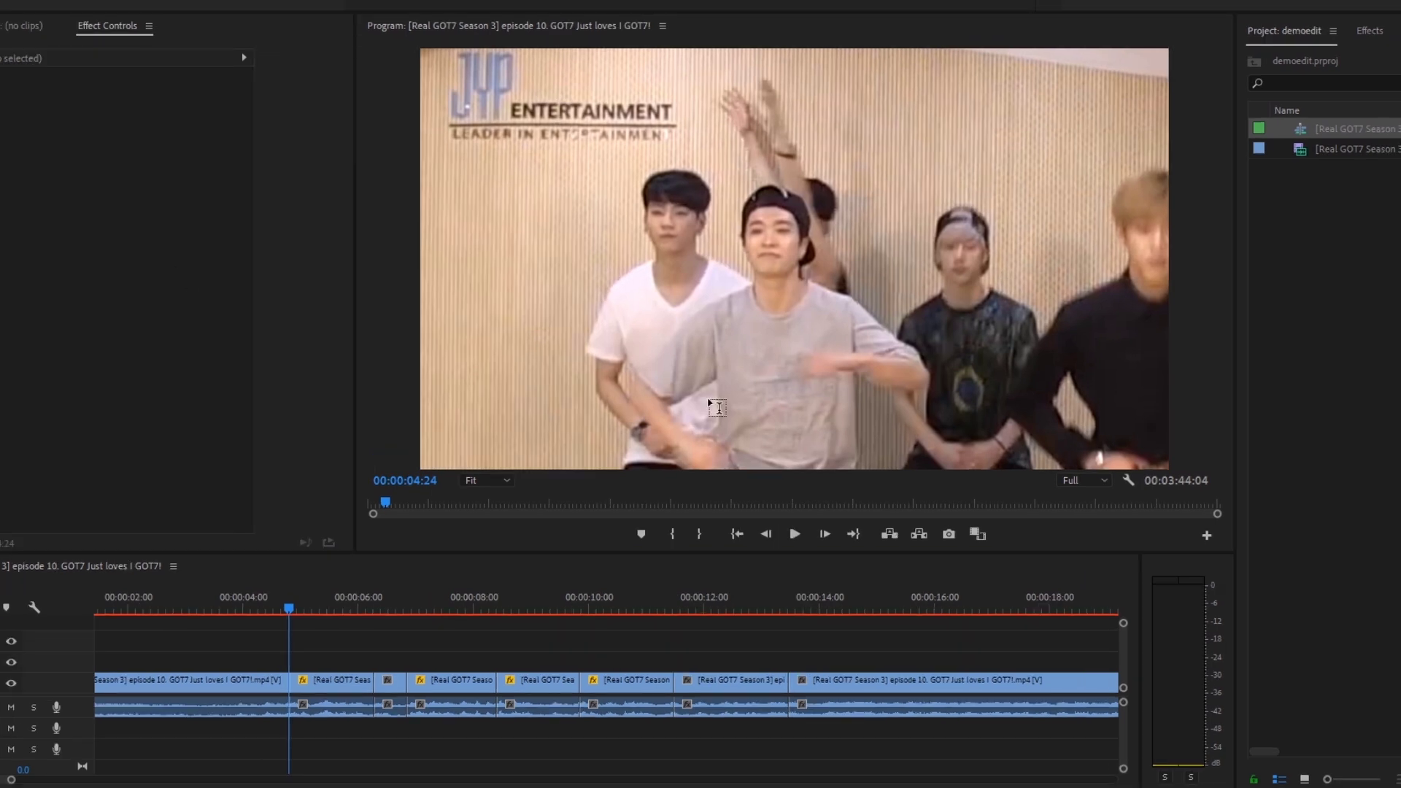
- Add the text "jackson" over the video at 00:00:04:24 and set its font to thisfontlookslikegiraffe
click(724, 347)
text(jackson)
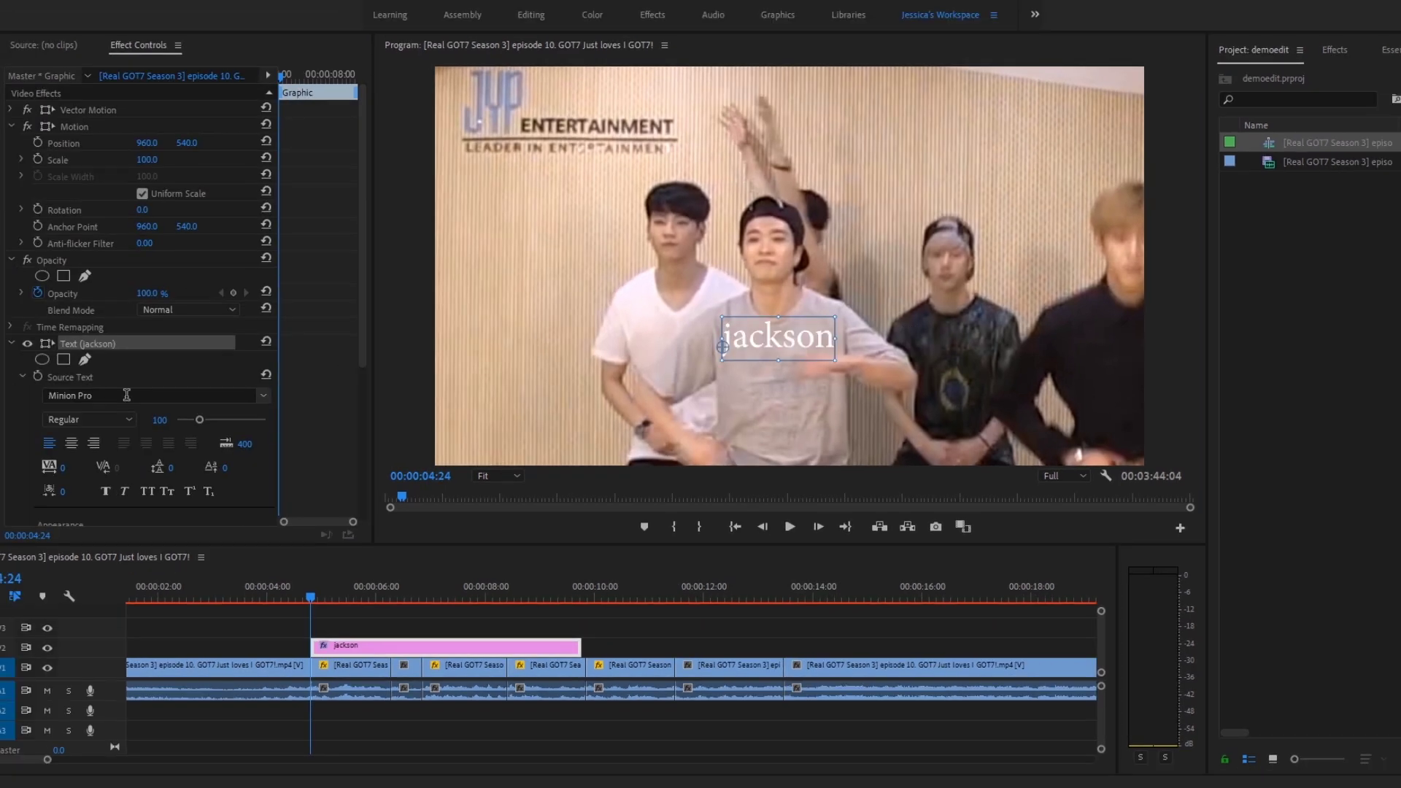
click(153, 395)
text(thisfont)
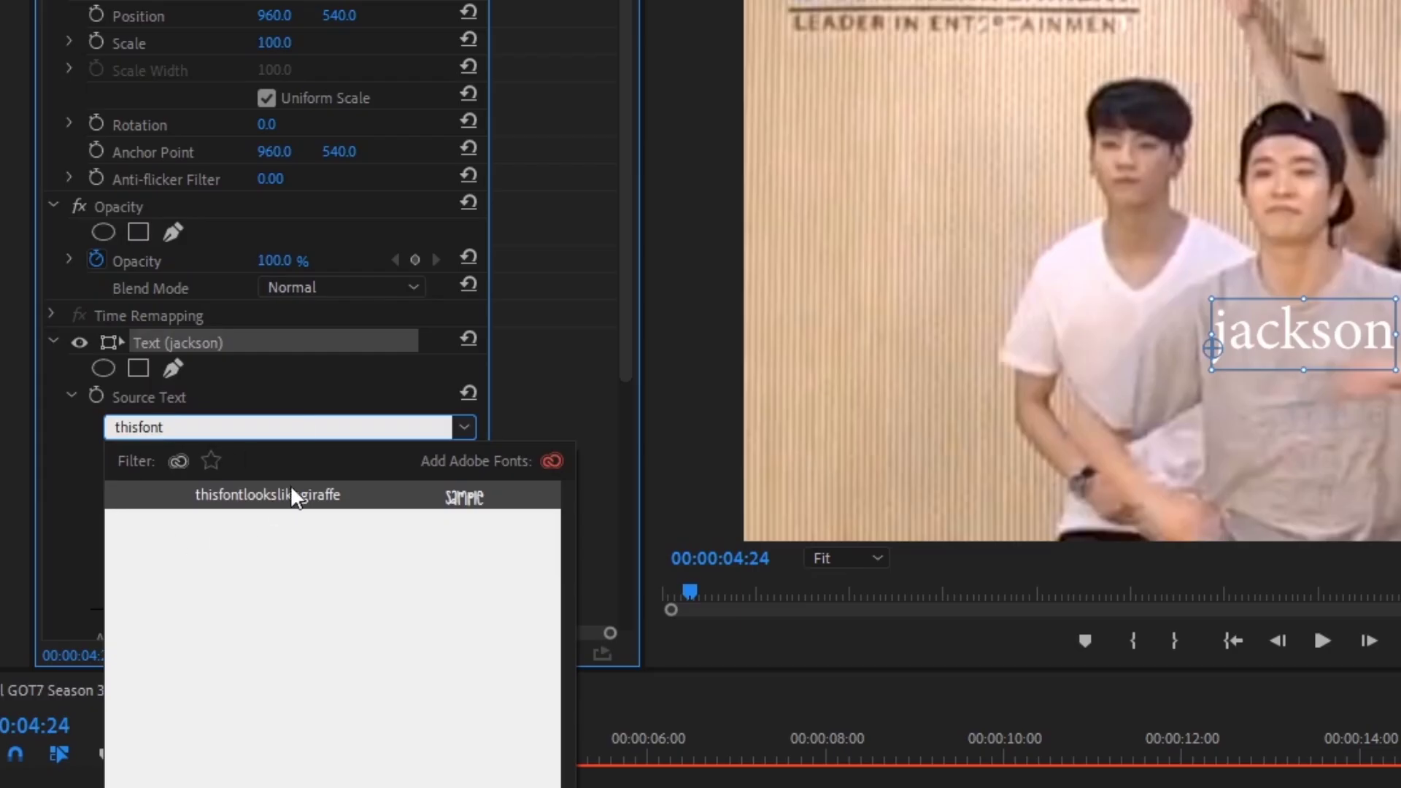
click(273, 504)
- Replace the text with JACKSON in capital letters
double_click(1246, 321)
text(A)
key(BackSpace)
text(JACKSON)
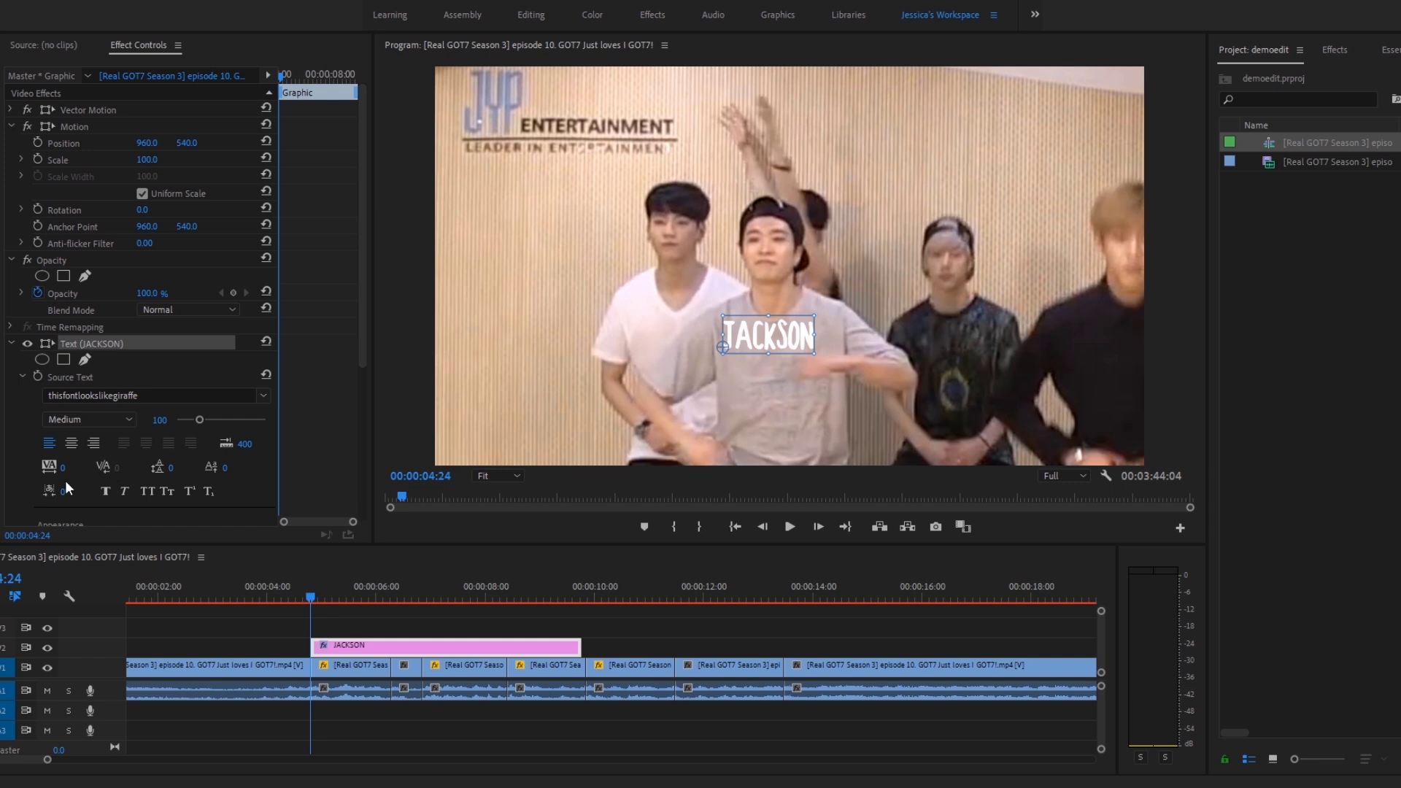
- Show the Essential Graphics text settings and scale the JACKSON text to 108
click(1339, 59)
click(1382, 60)
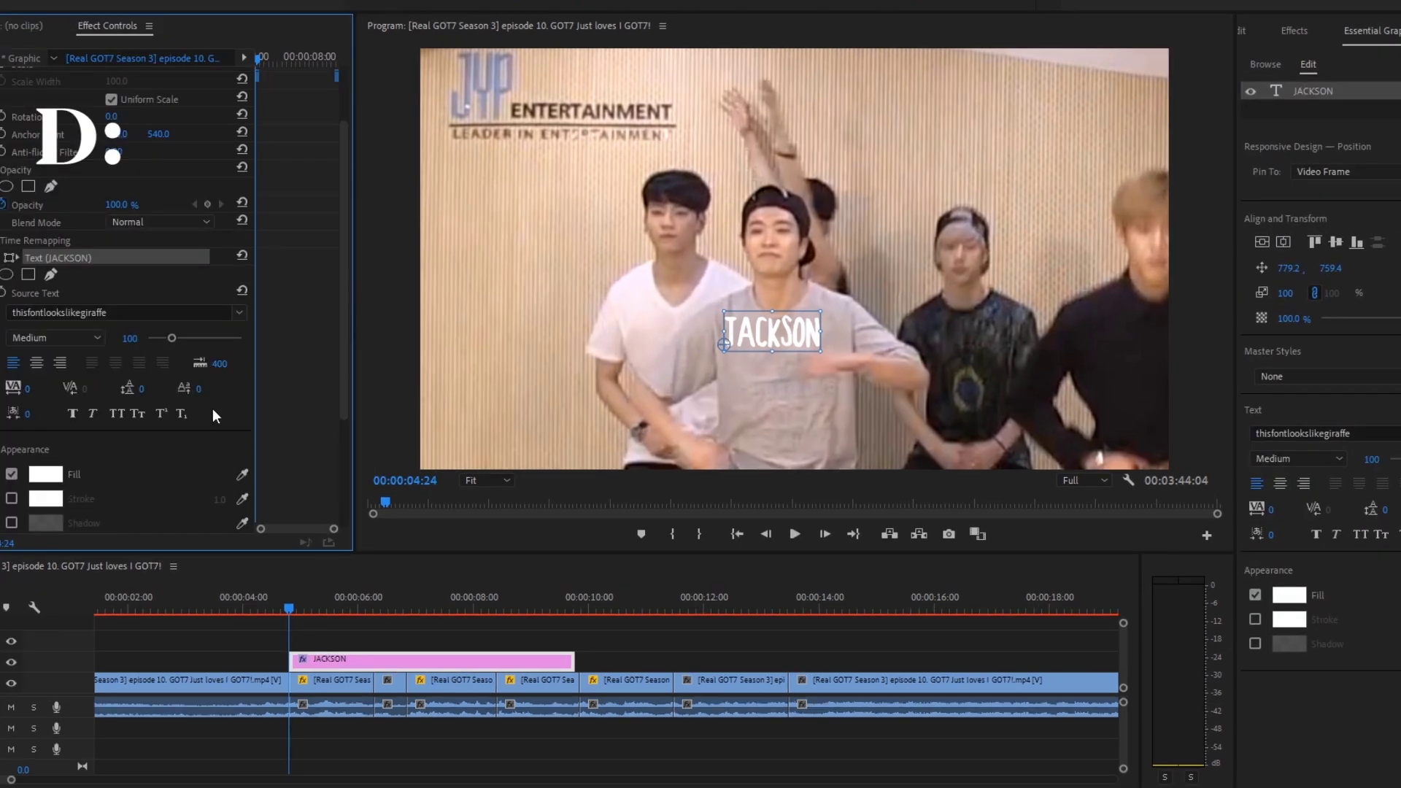
drag(821, 332, 937, 329)
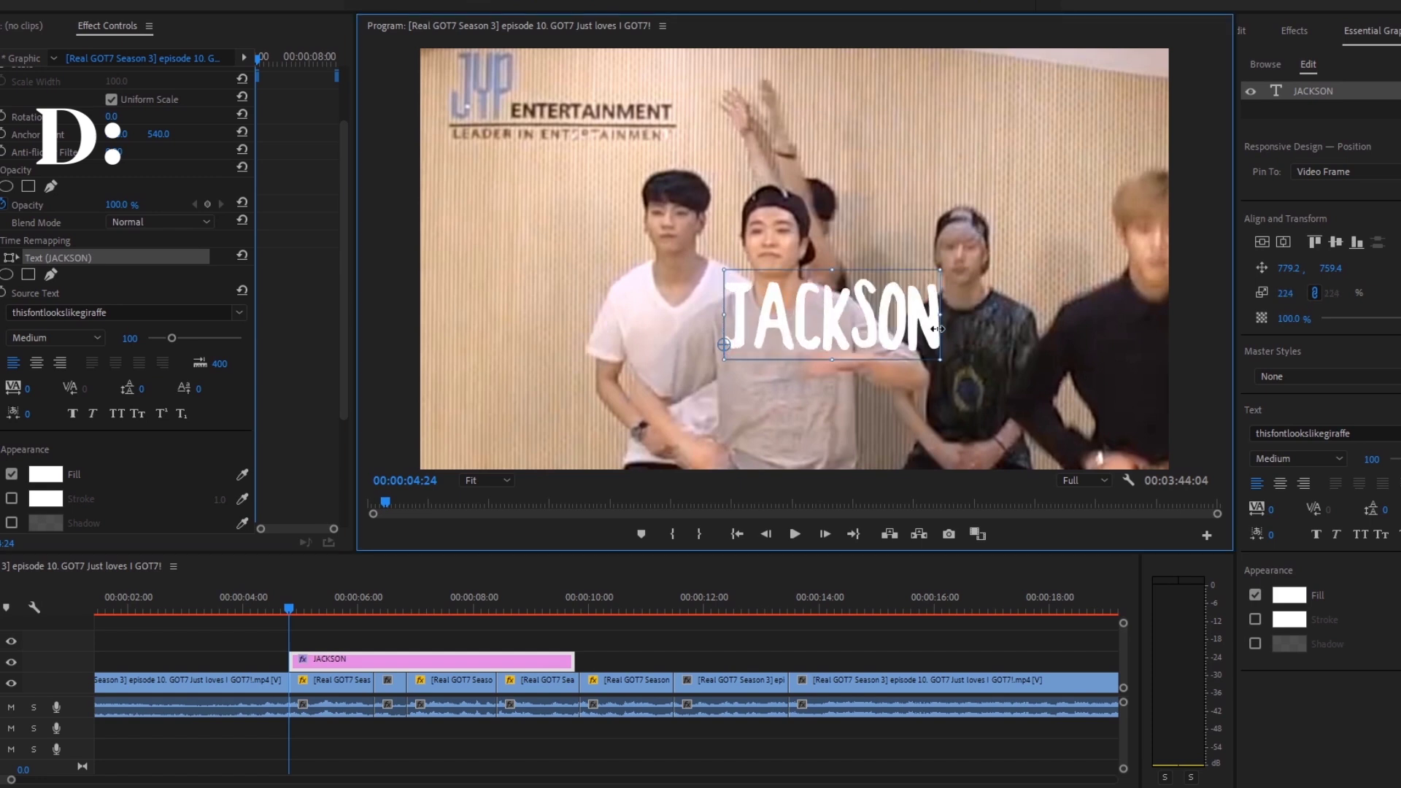
key(ctrl+z)
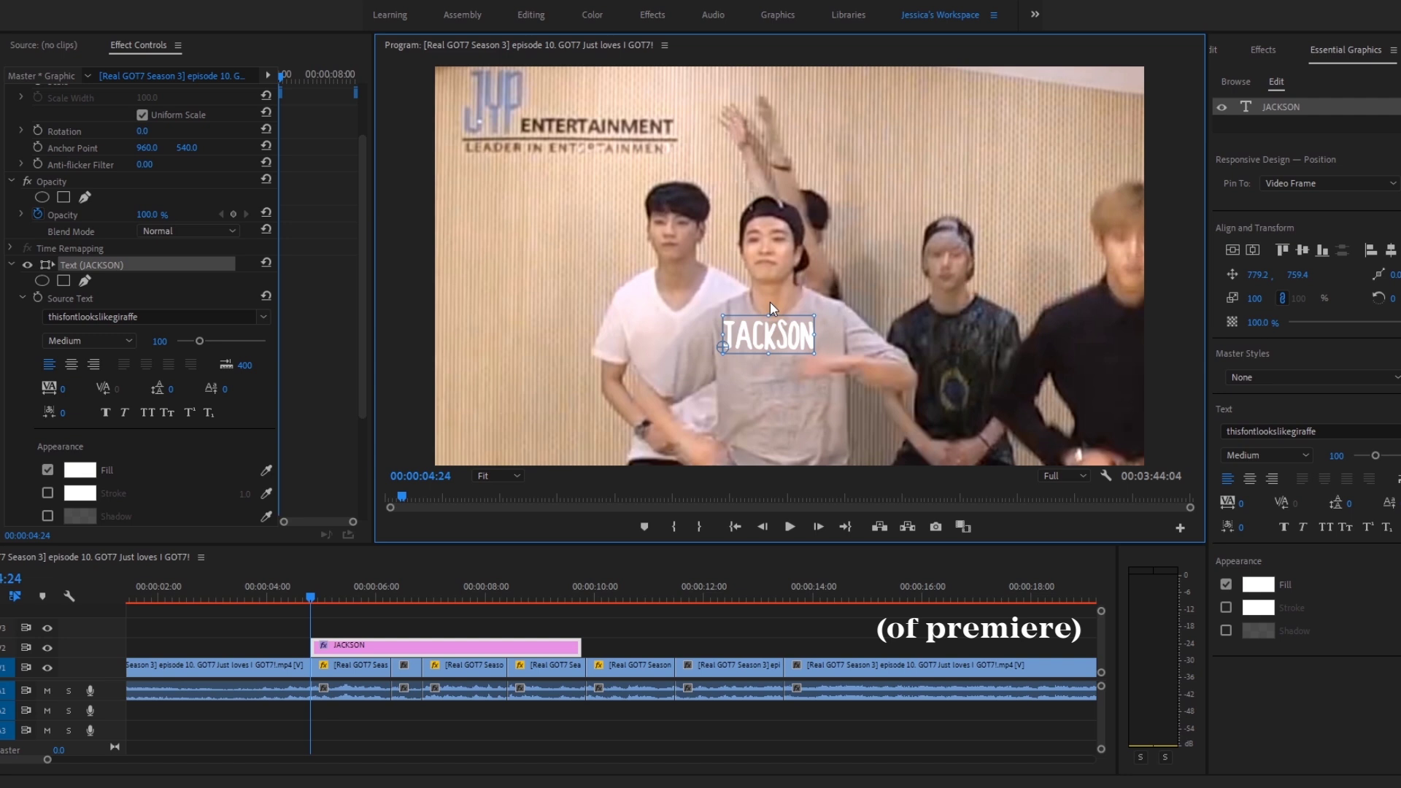
drag(354, 196, 357, 377)
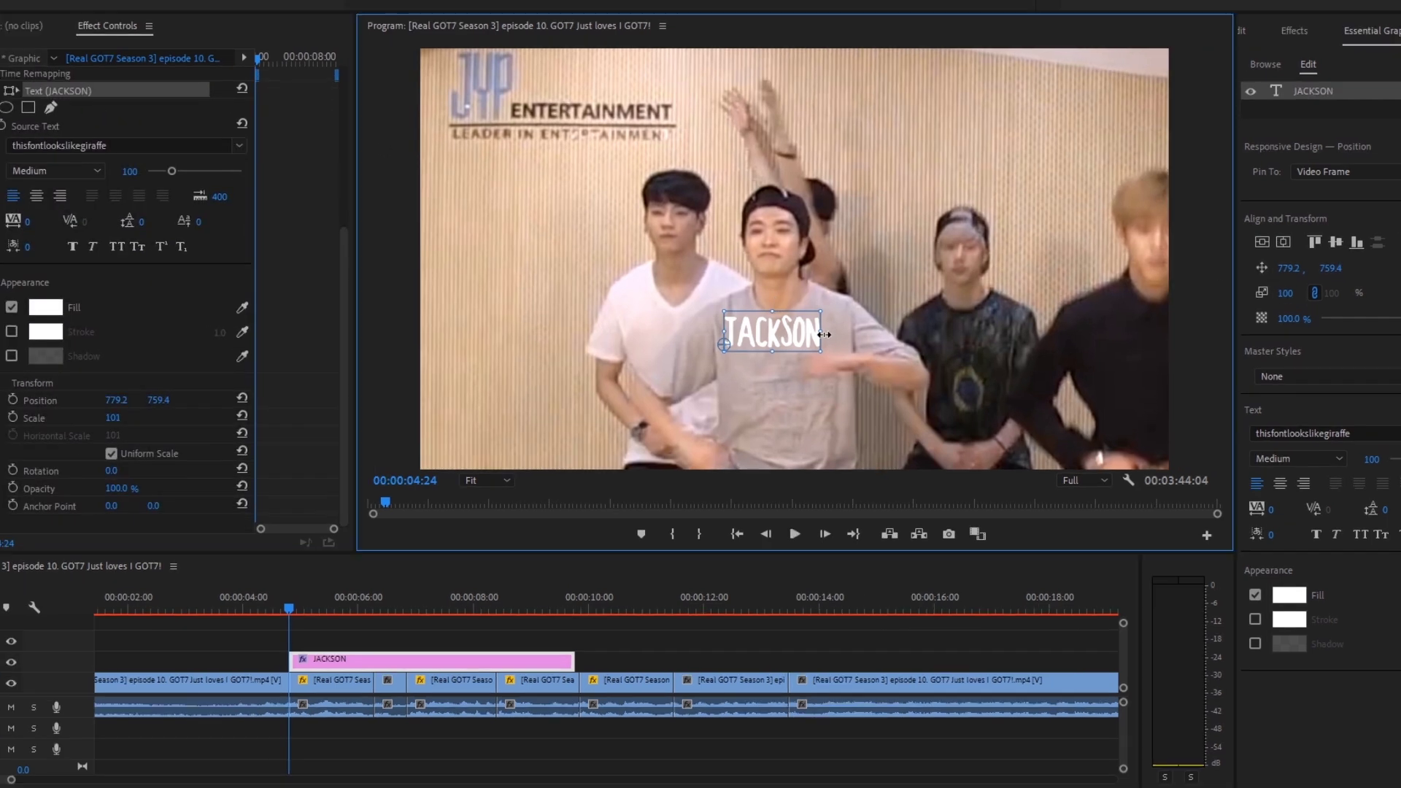
drag(824, 334, 832, 335)
- Set the text's tracking to 47 and put the cursor between its letters to check the kerning option
click(1293, 531)
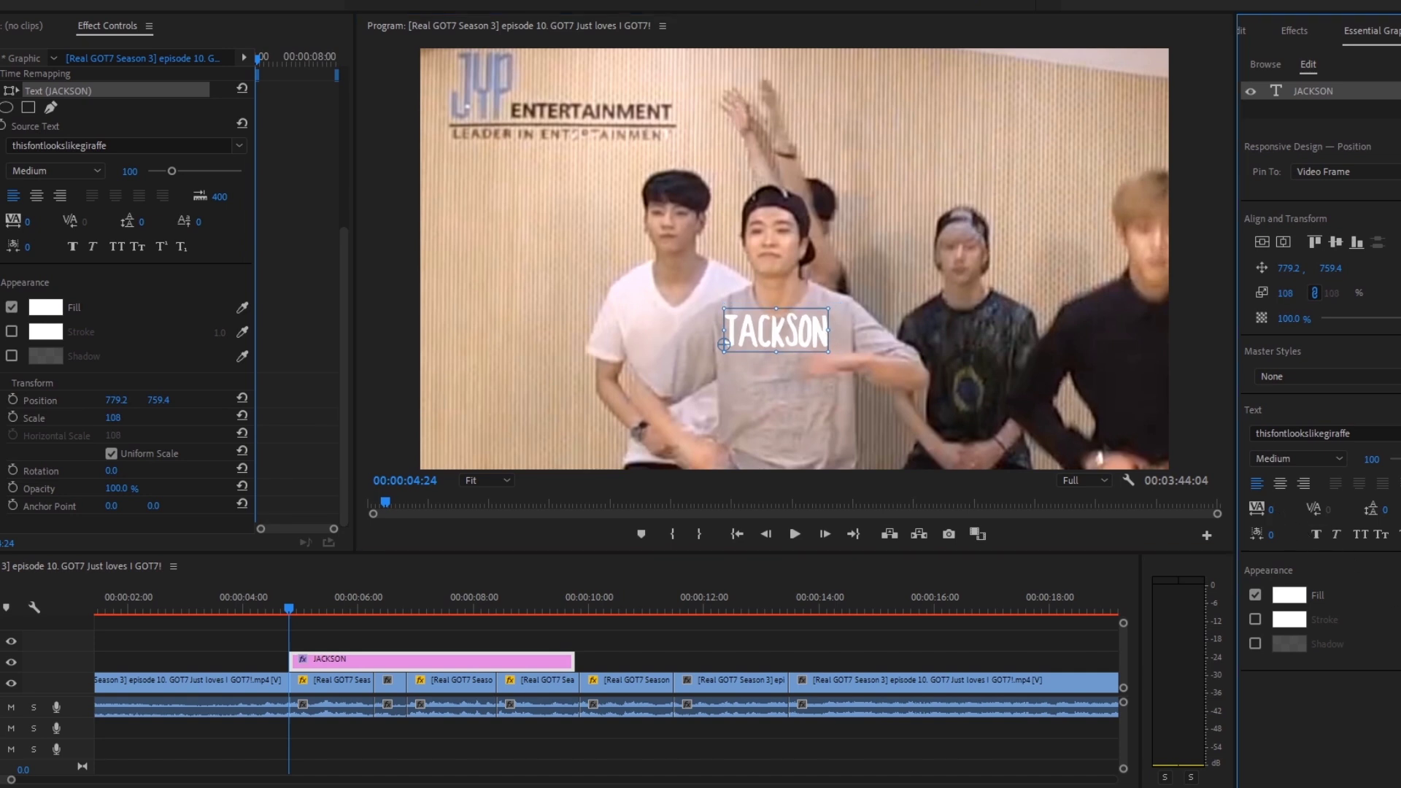
drag(724, 333, 907, 350)
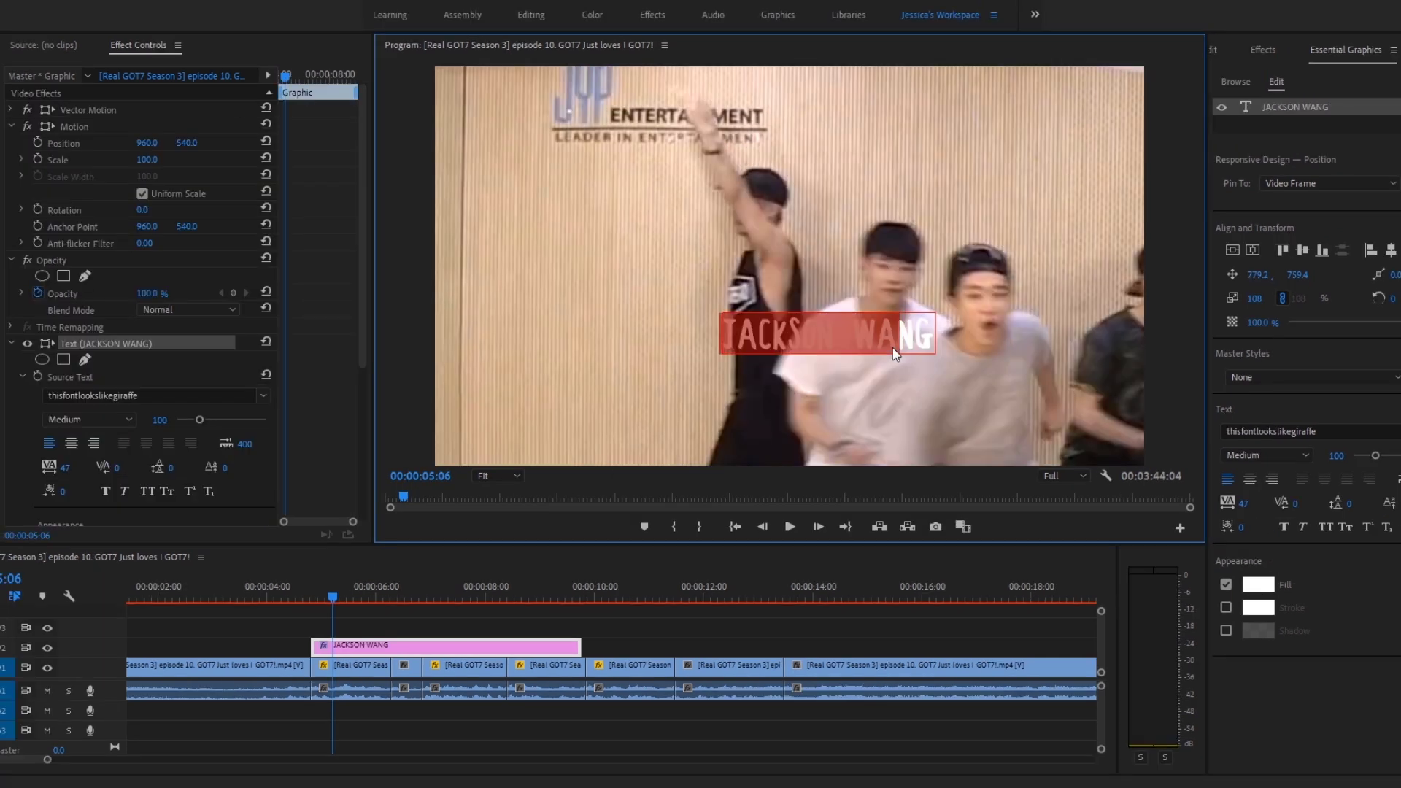
click(893, 340)
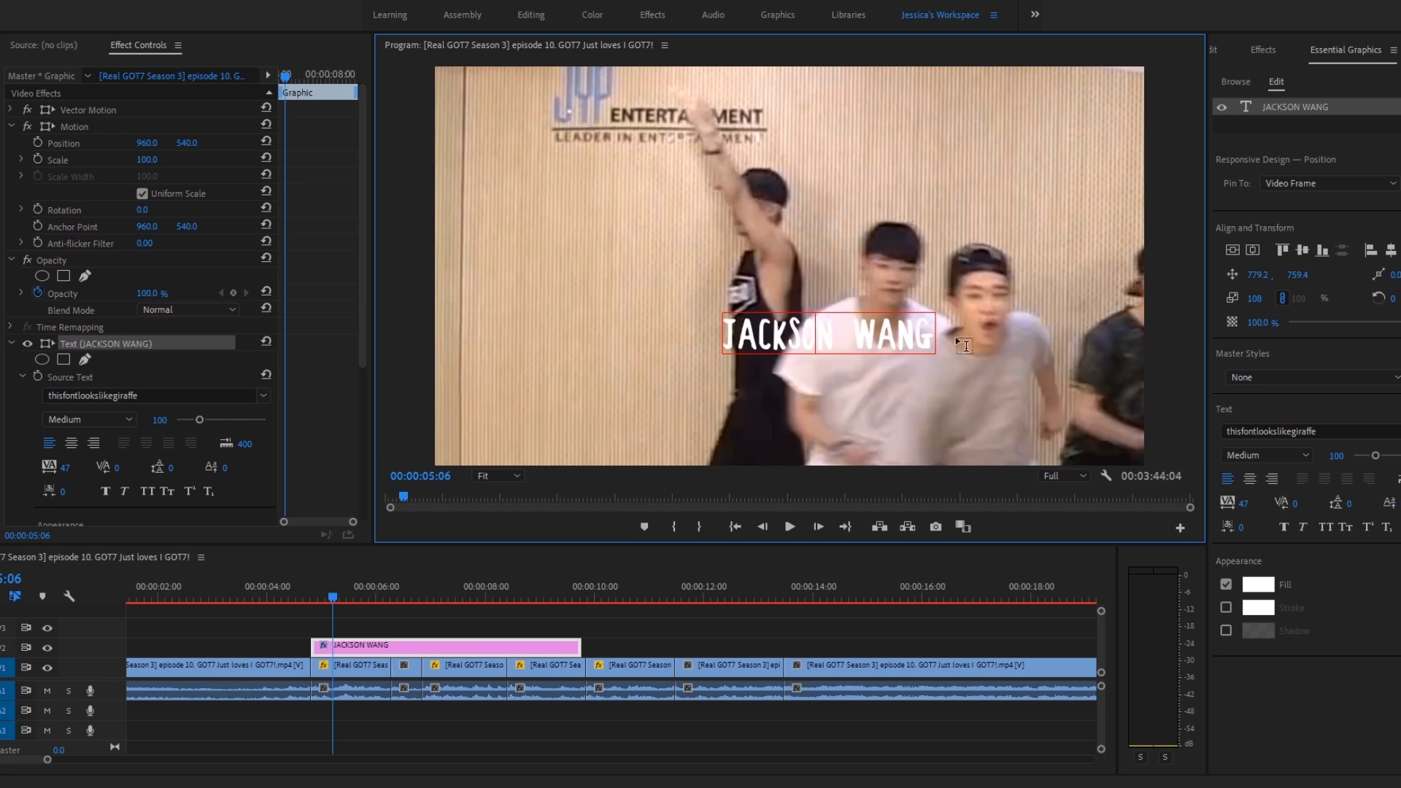
click(1246, 505)
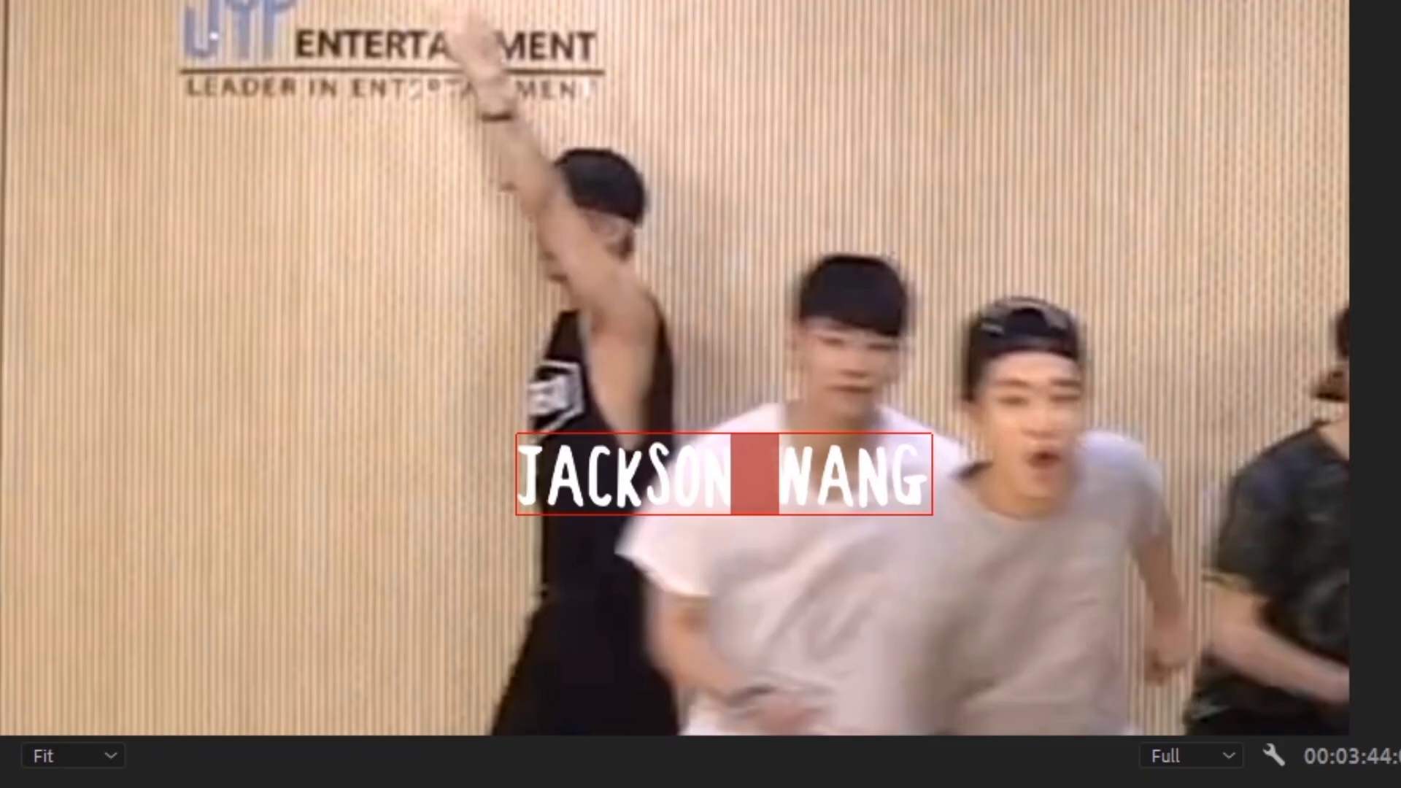
- Delete the word WANG from the text, keeping only JACKSON
double_click(857, 467)
drag(731, 474, 1112, 508)
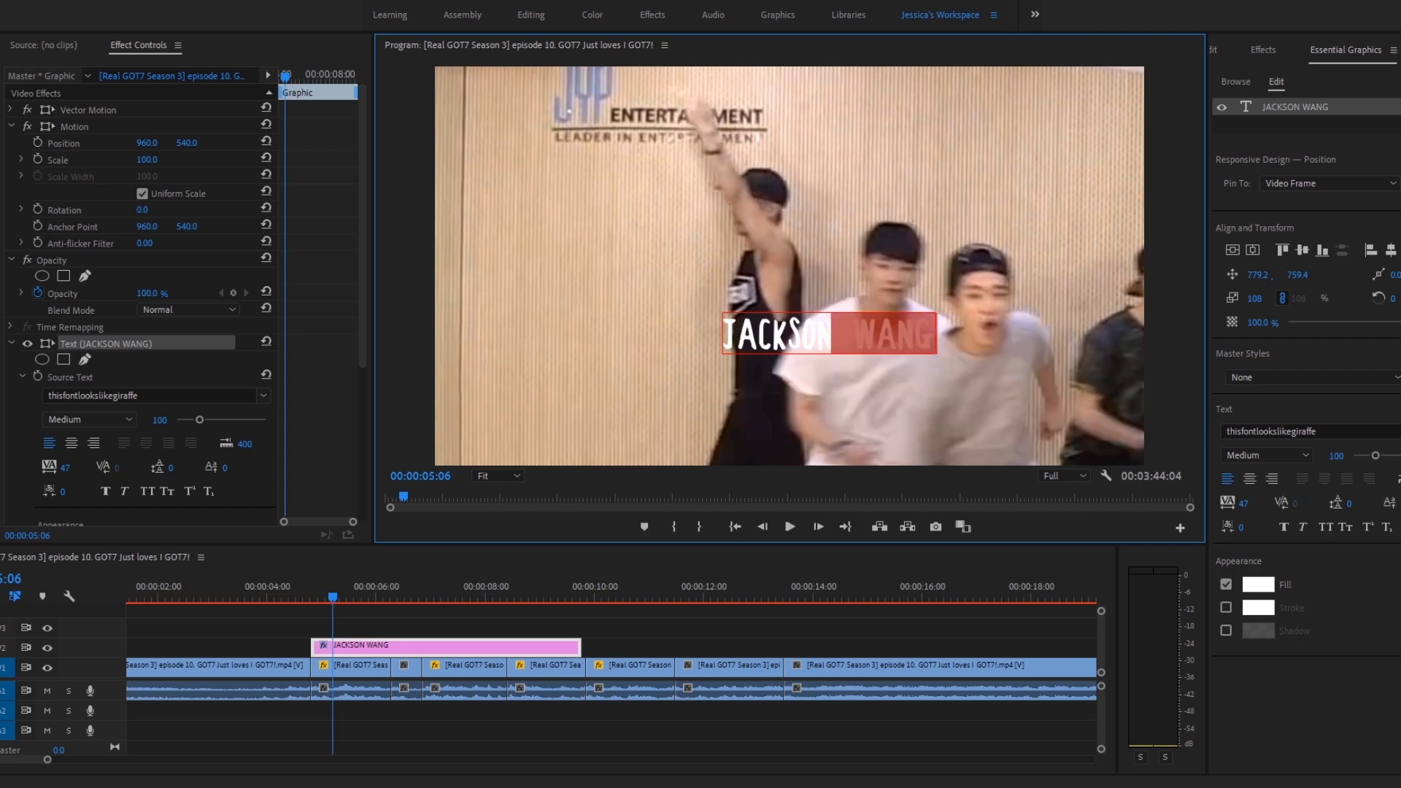
key(BackSpace)
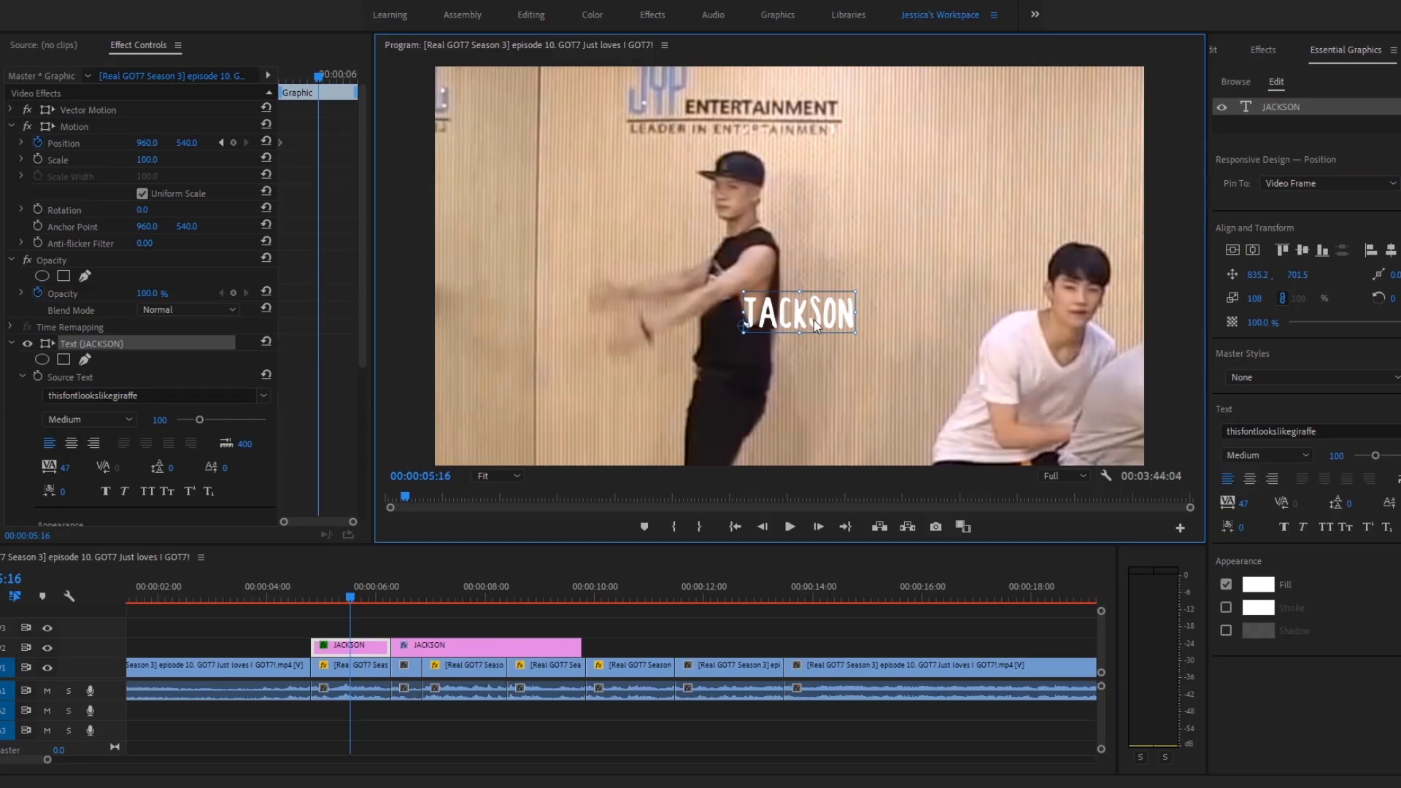
- Move the JACKSON text over the dancer in black at 00:00:05:16 and play back the text's movement
drag(832, 324, 755, 306)
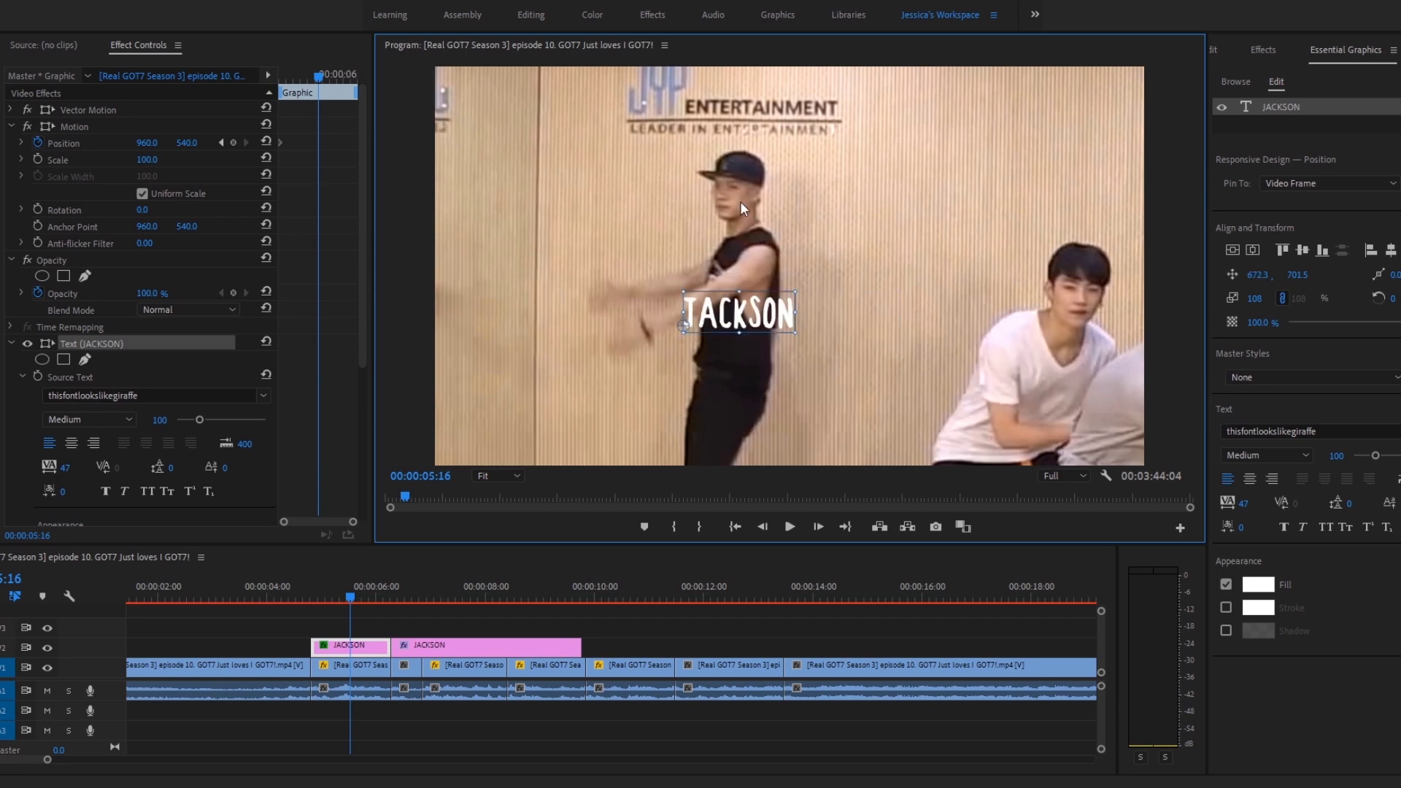
click(356, 597)
key(space)
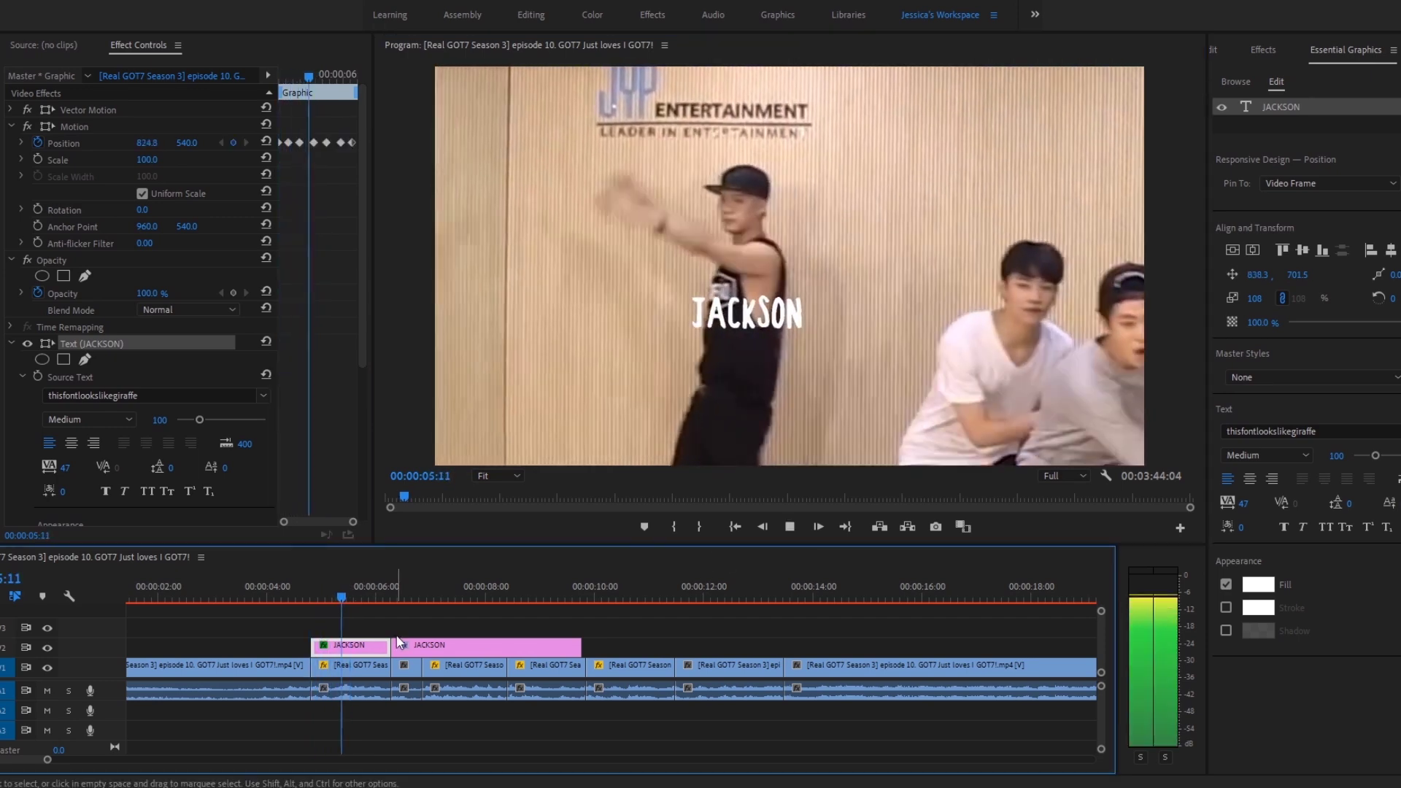
key(space)
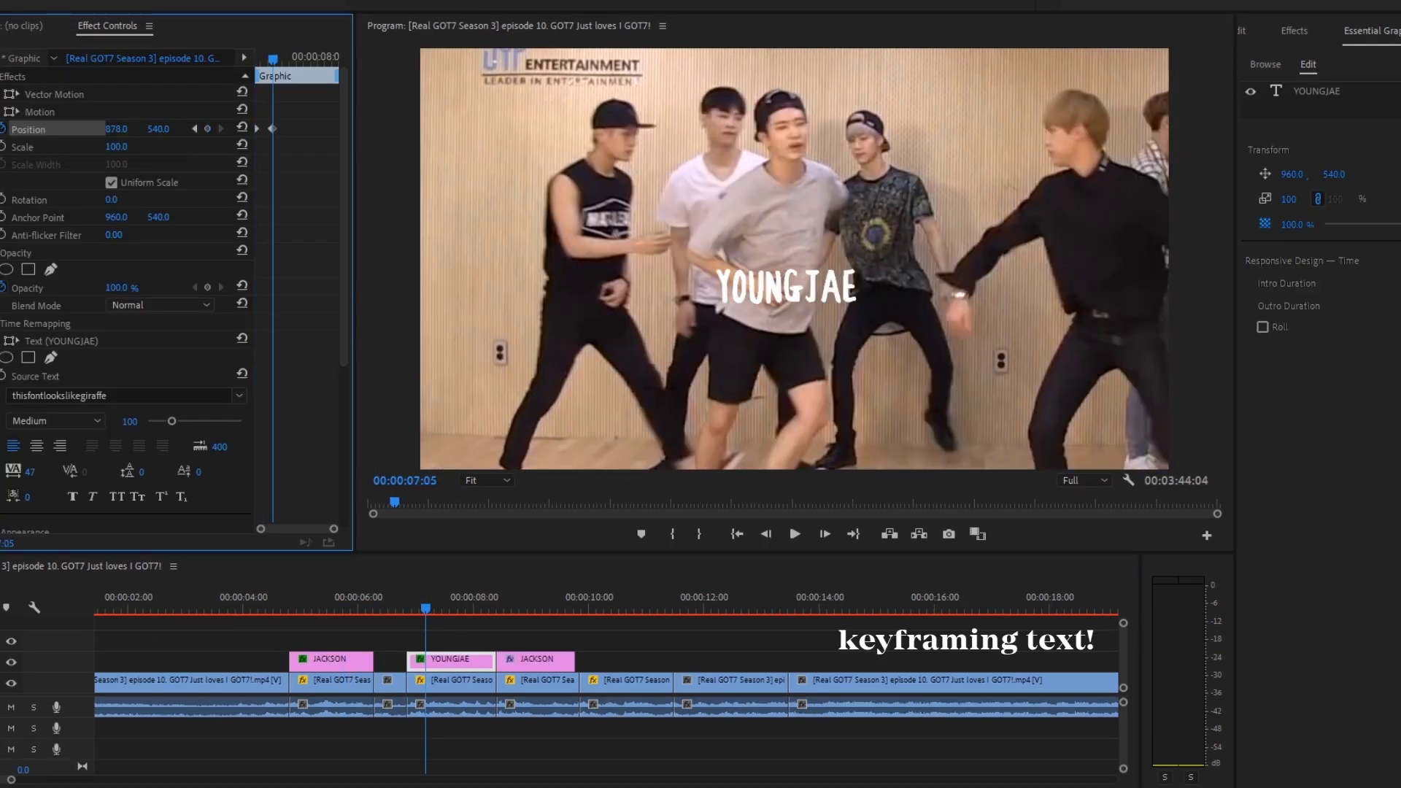
- Keyframe the YOUNGJAE text's position to follow the dancer in grey, moving it to 856, 502 at 00:00:07:05 and adjusting subsequent frames
mouse_move(119, 129)
mouse_down()
mouse_move(103, 130)
mouse_move(124, 128)
mouse_up()
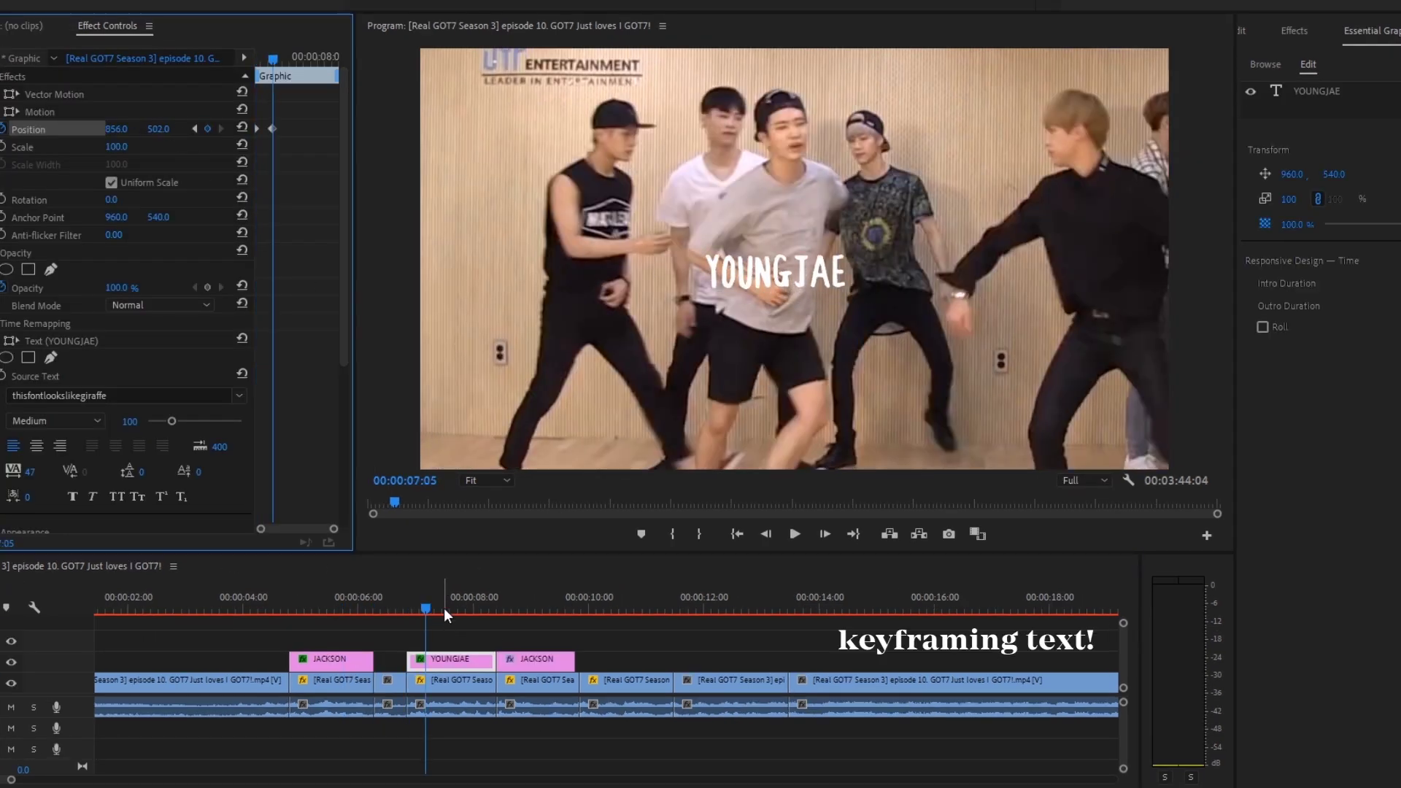
click(442, 609)
click(119, 129)
click(676, 660)
click(462, 607)
click(460, 660)
drag(120, 129, 91, 131)
click(480, 603)
- Delete the leftover JACKSON text clip directly after the YOUNGJAE text clip
click(496, 603)
click(551, 659)
key(Delete)
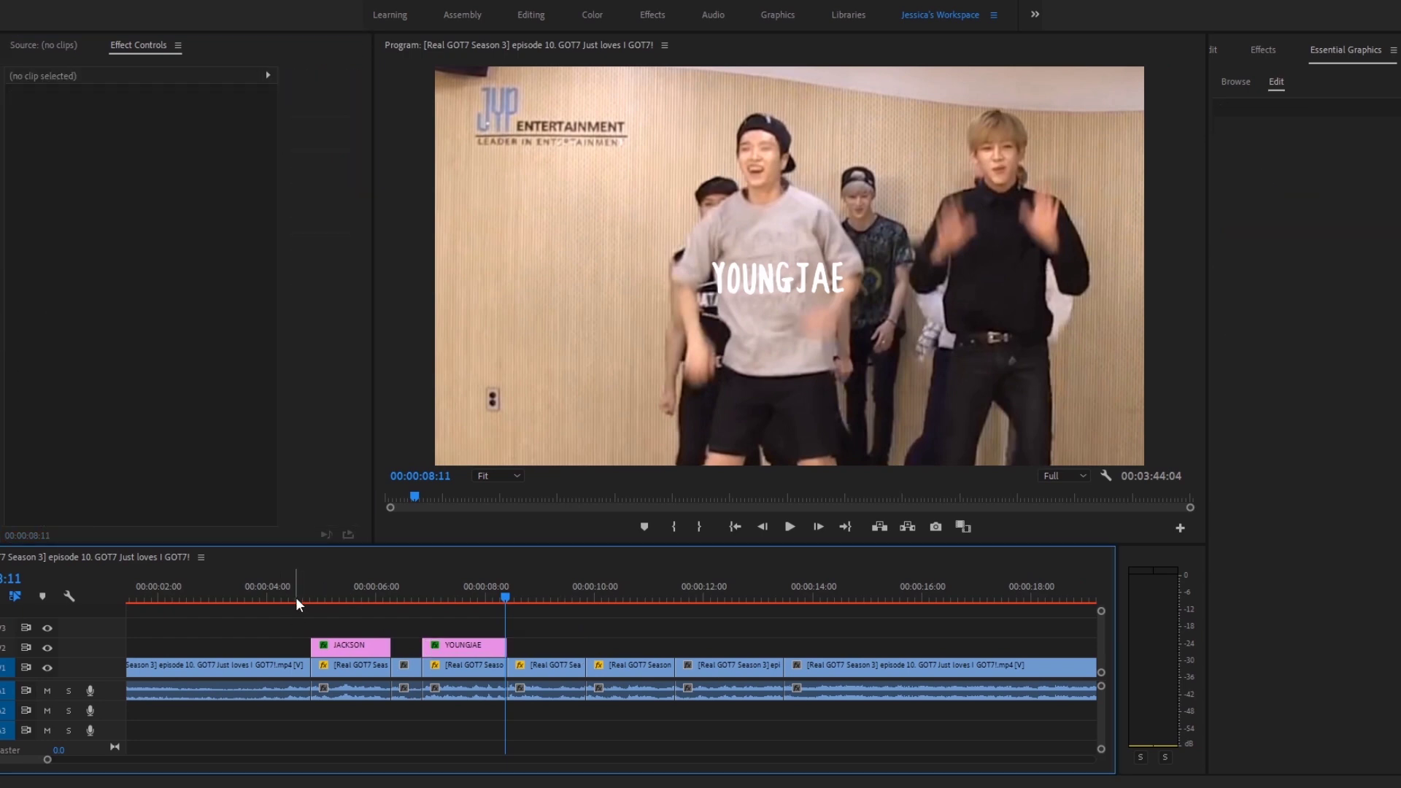
- Play back the sequence from shortly before the JACKSON text through the end of the YOUNGJAE text
click(281, 597)
key(space)
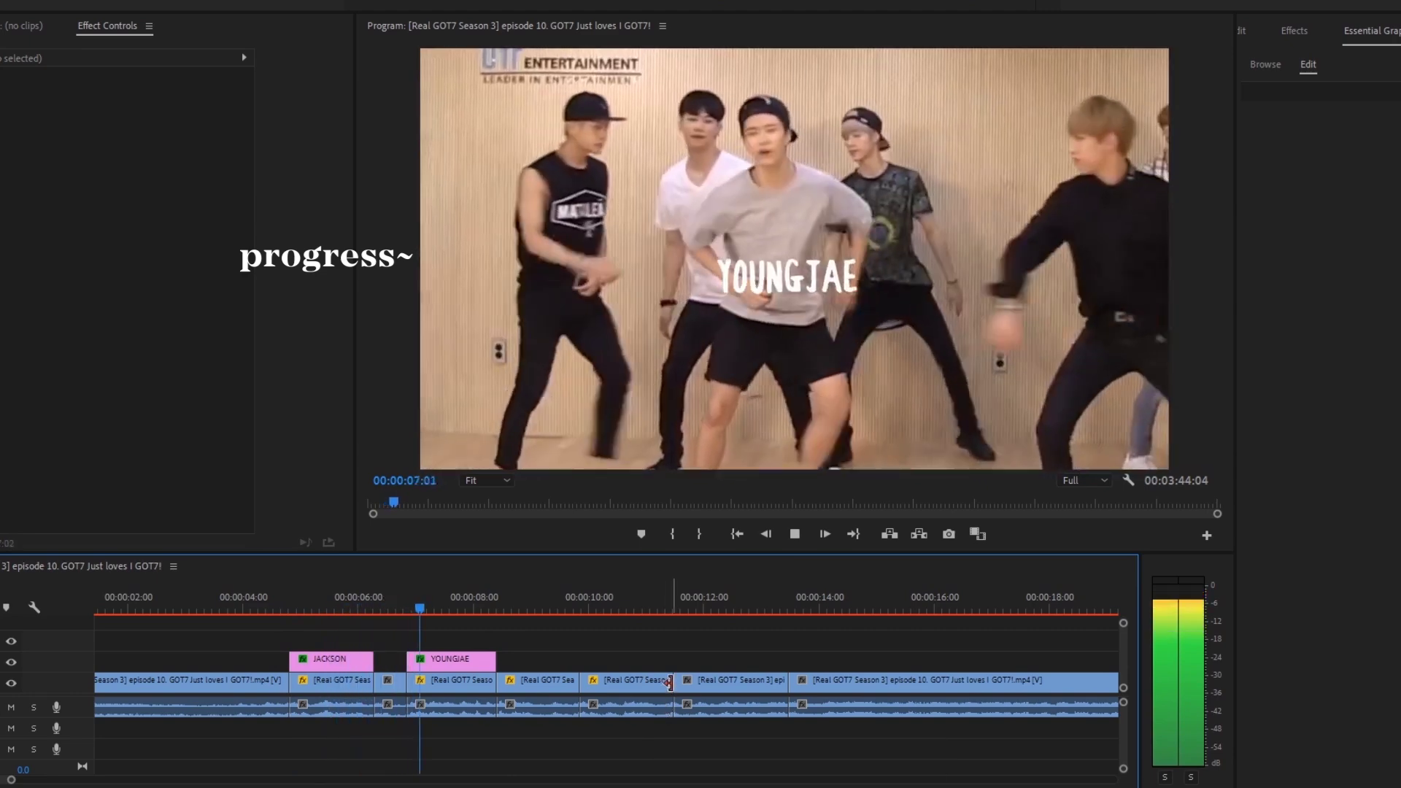
key(space)
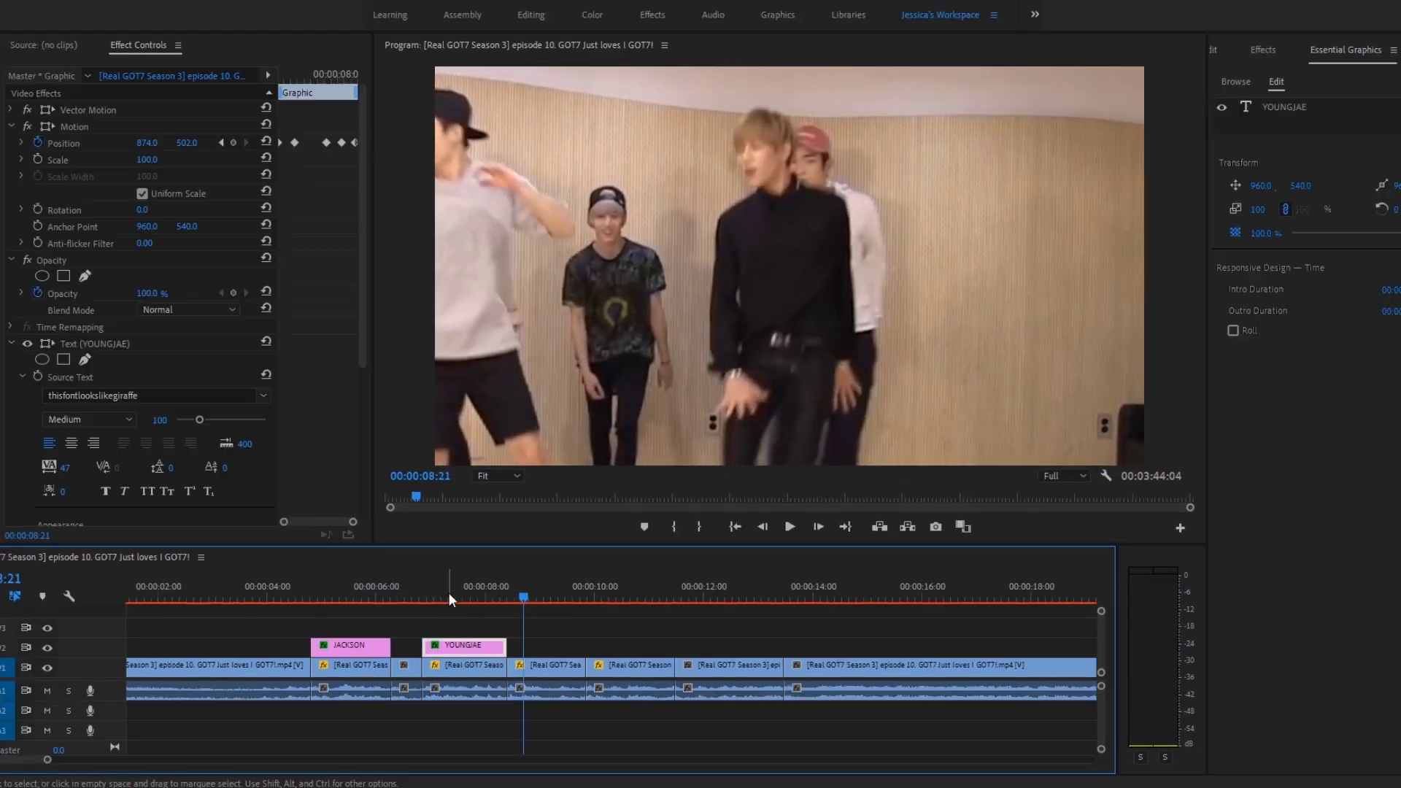
click(443, 609)
click(457, 666)
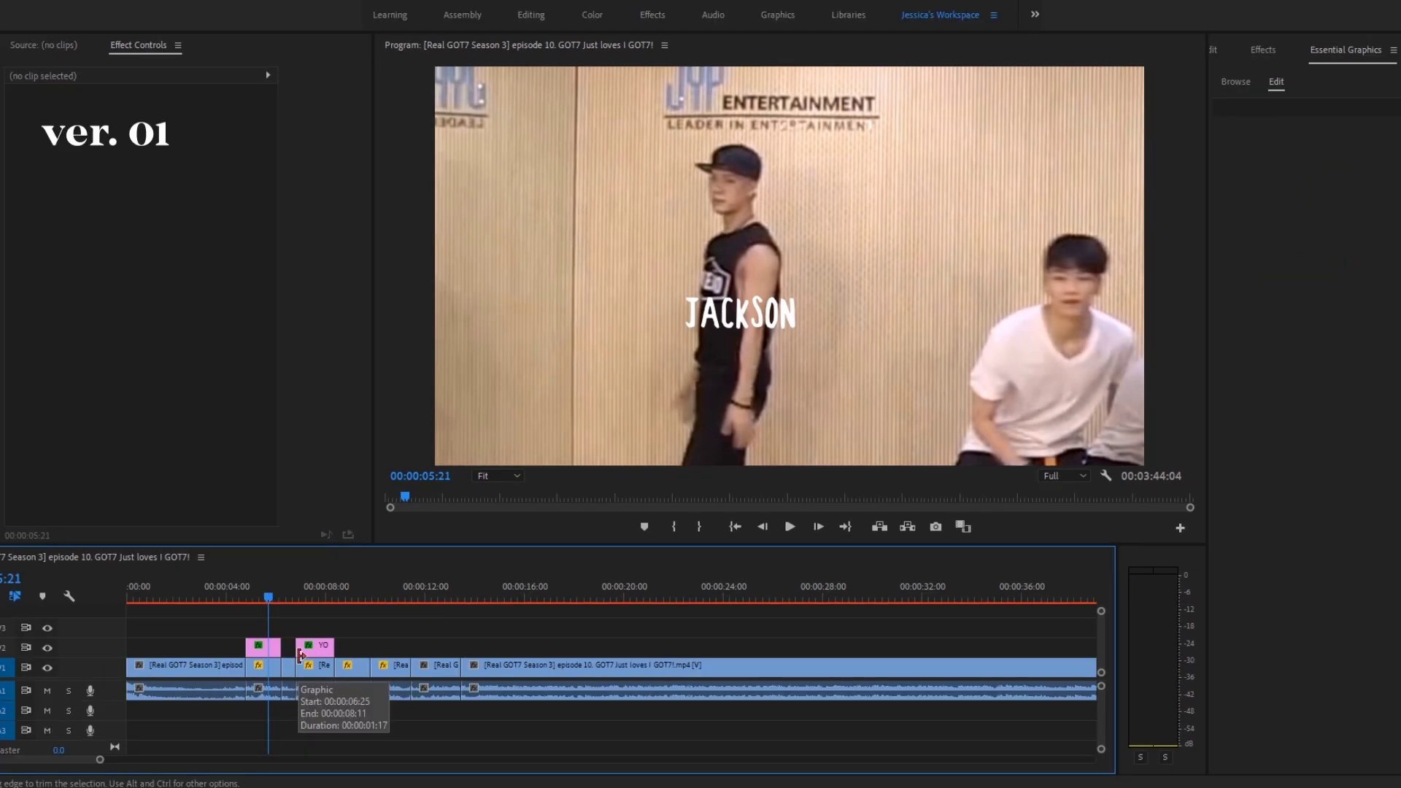
scroll(341, 666, down, 8)
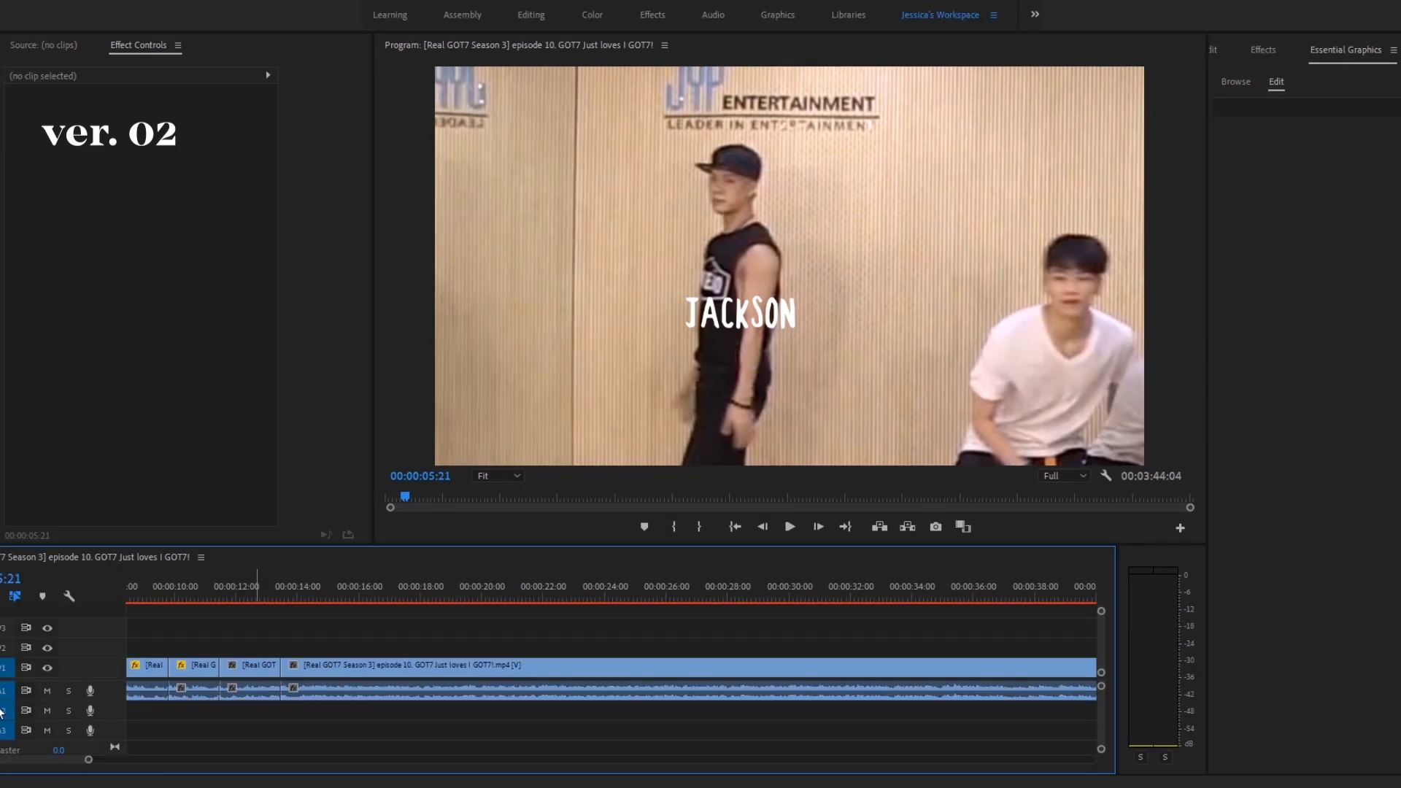
scroll(165, 671, up, 5)
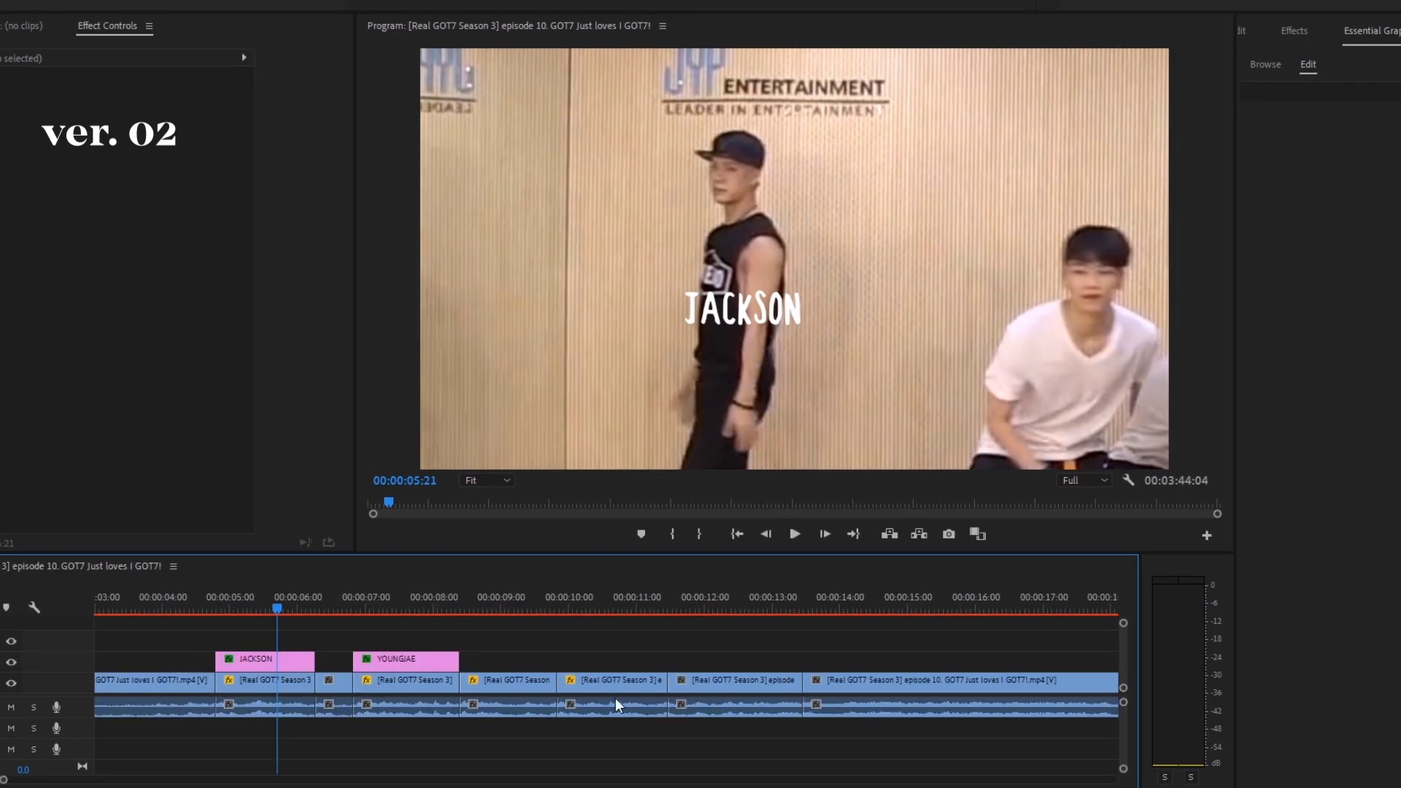
key(=)
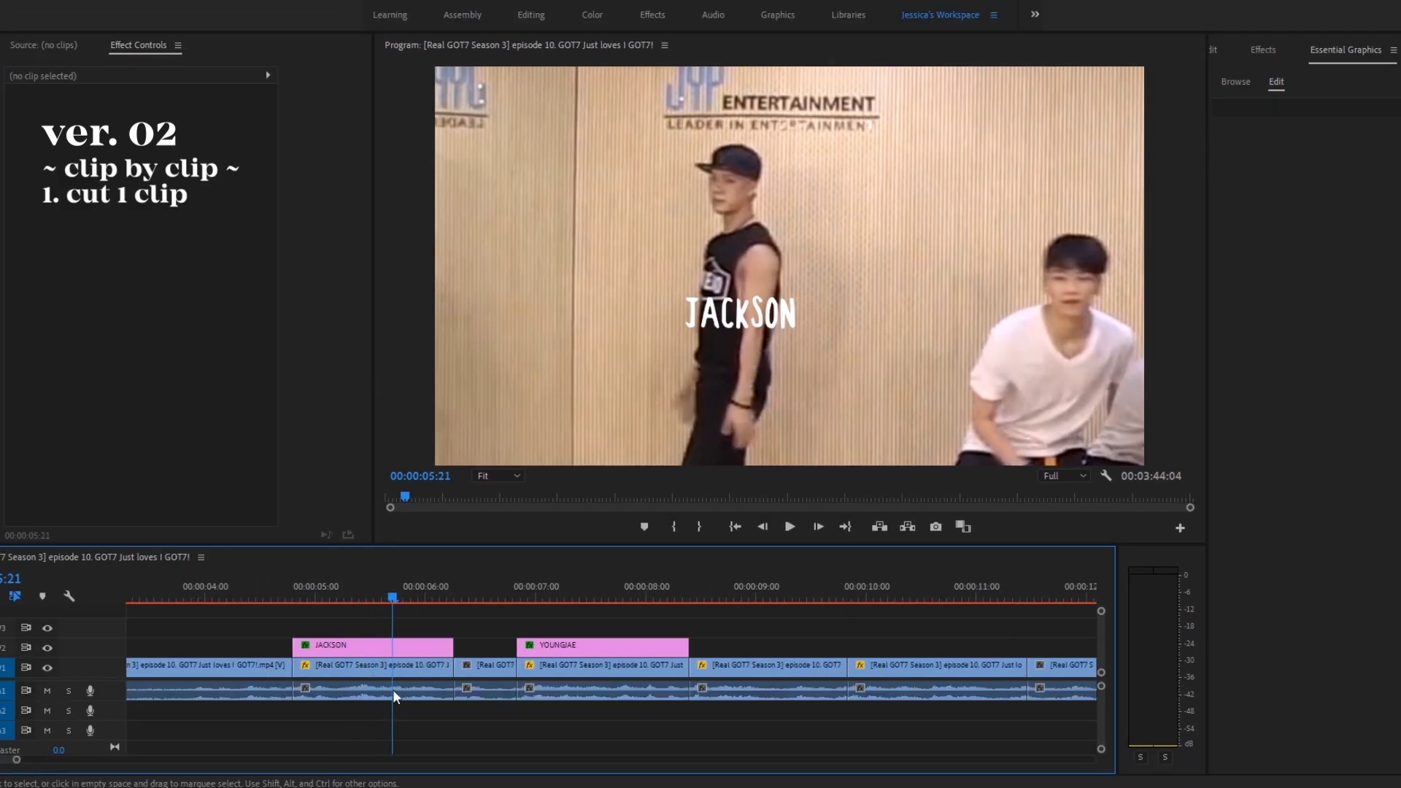
click(392, 693)
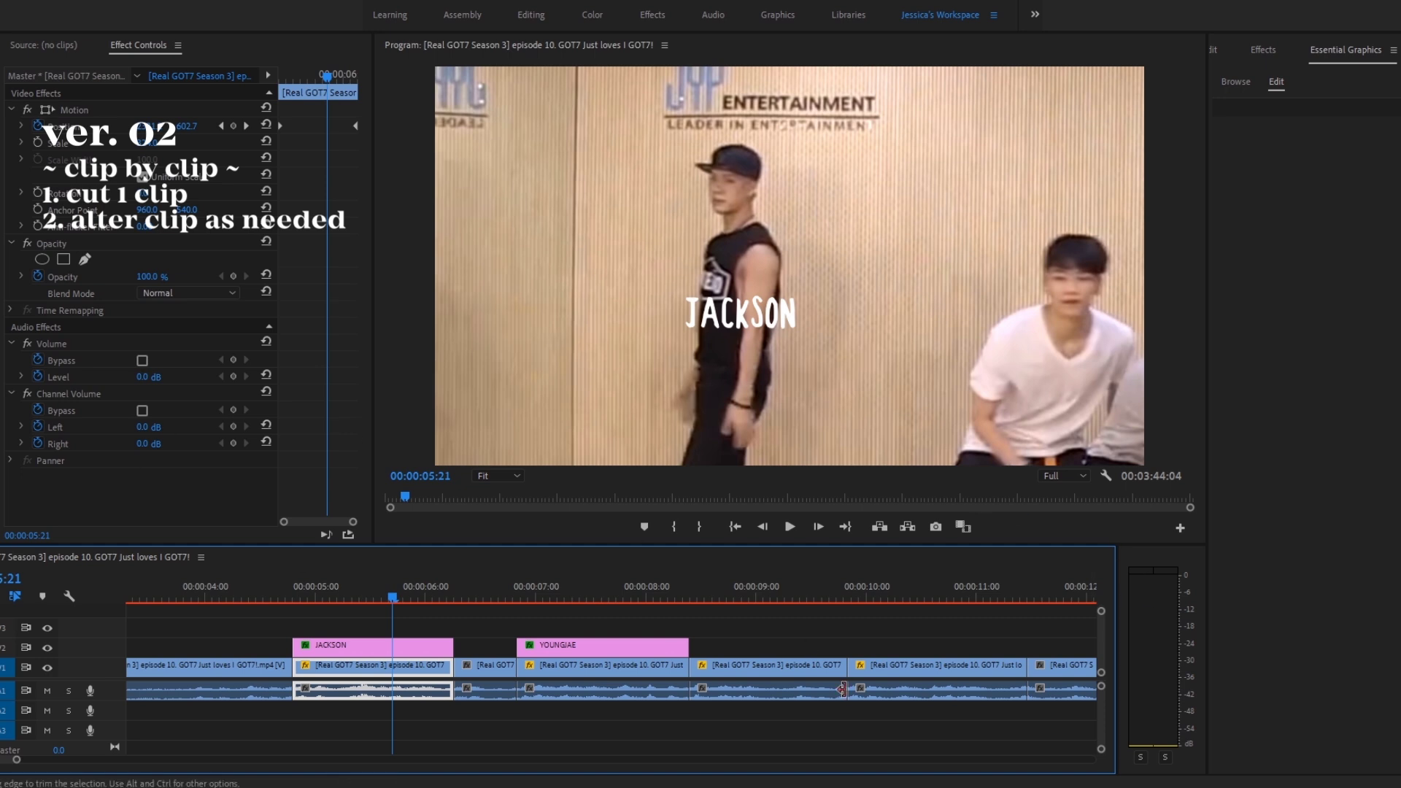
click(305, 625)
key(minus)
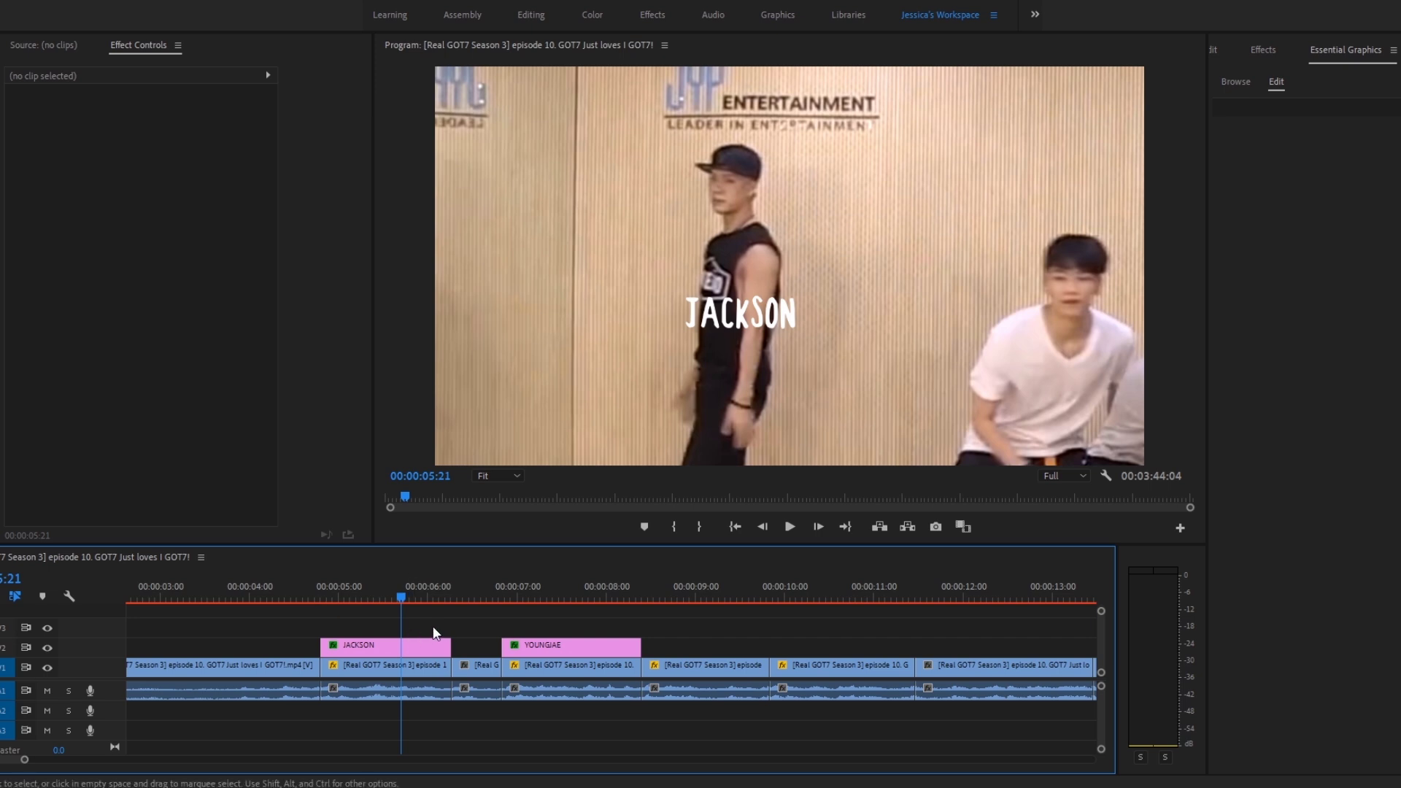
key(minus)
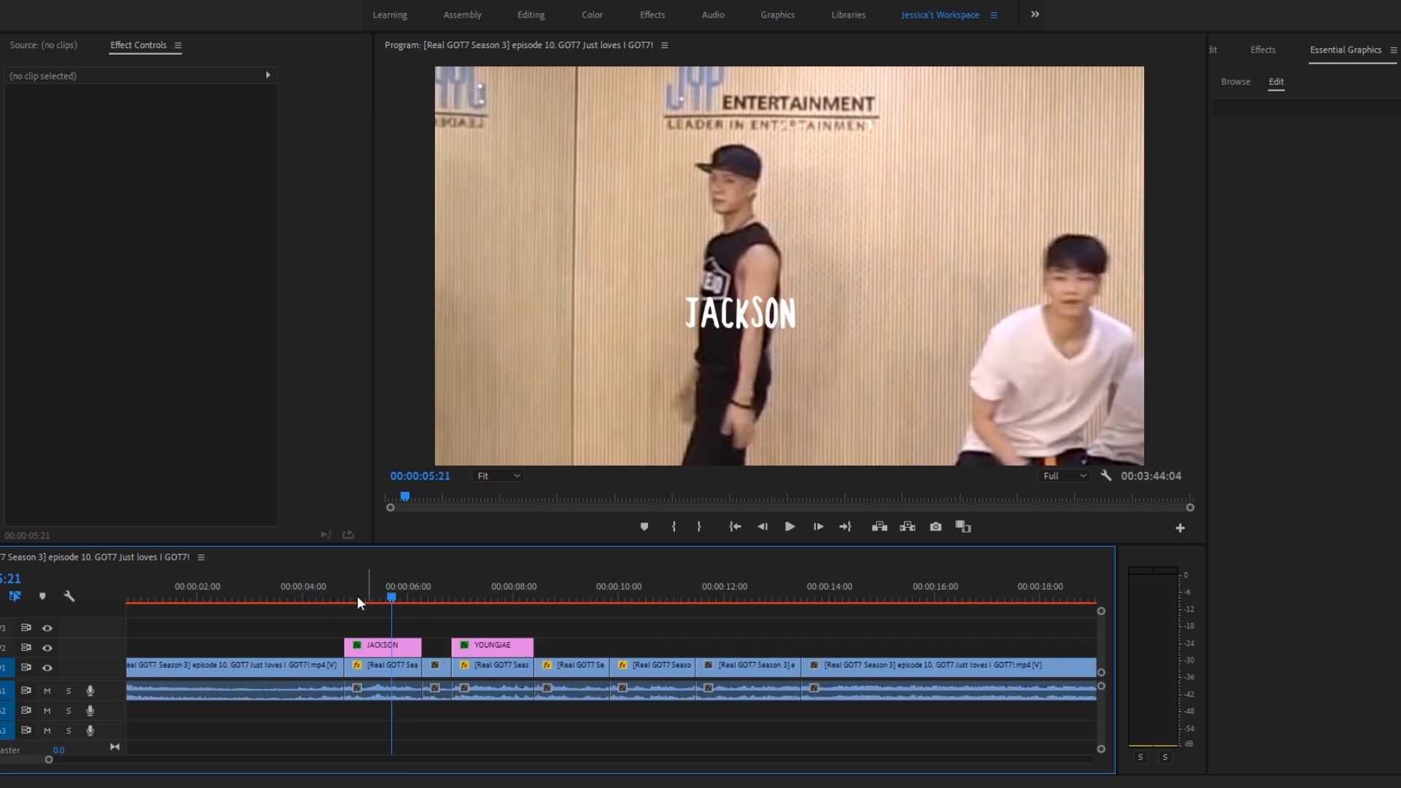
- Mute audio track A1 and play back the footage from 00:00:13:14 onward to review the section's dance moves
drag(357, 595, 549, 586)
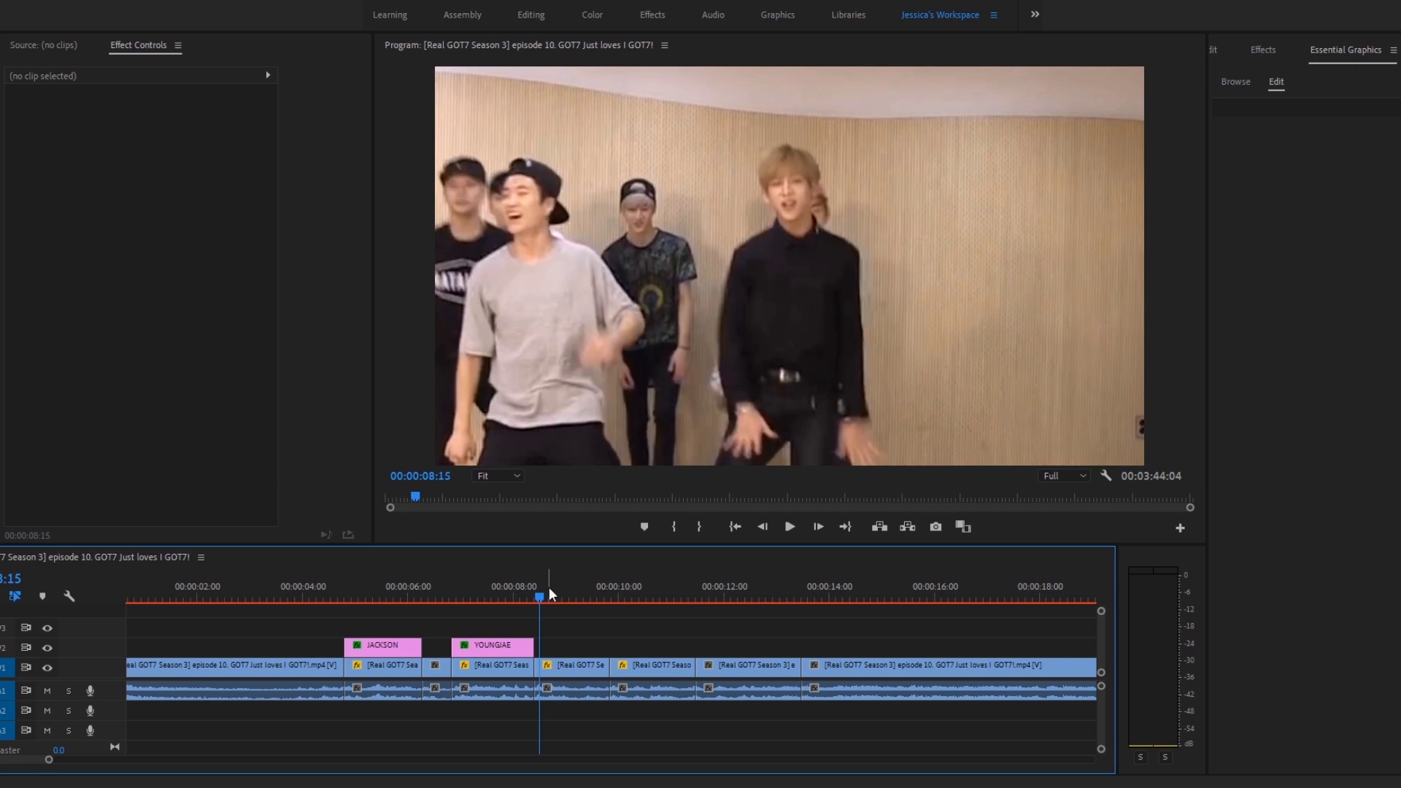
key(minus)
click(541, 585)
key(equal)
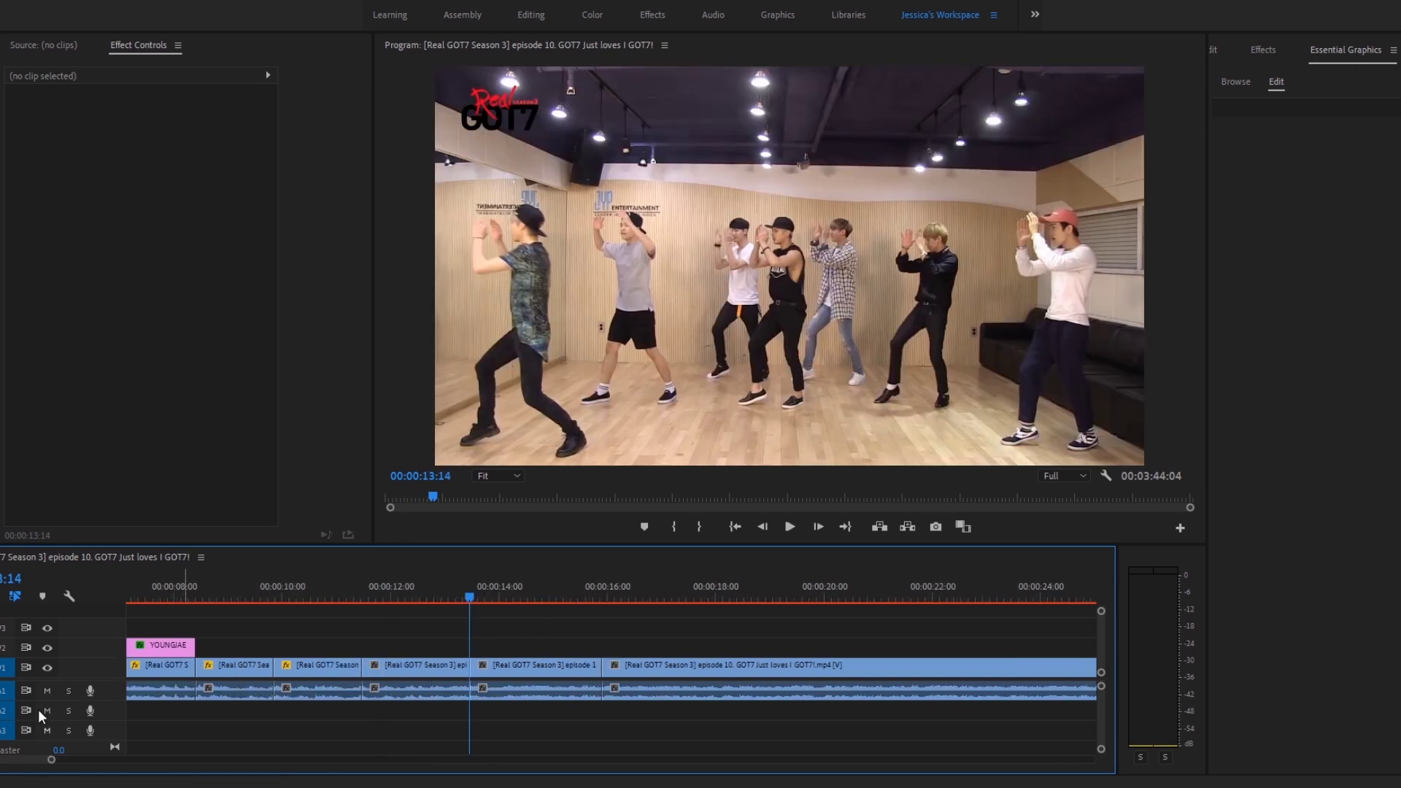
click(48, 691)
key(equal)
drag(572, 589, 629, 604)
key(space)
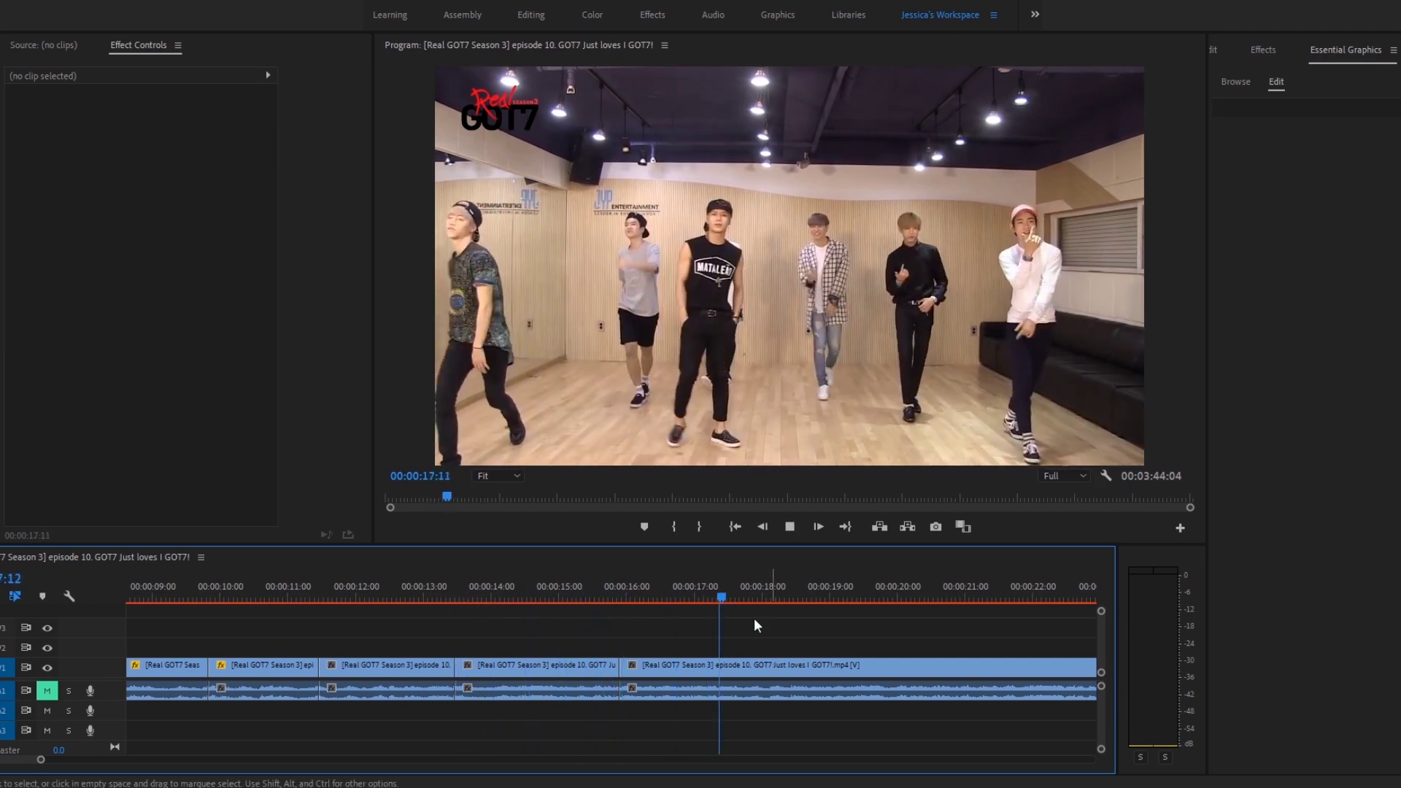
click(455, 595)
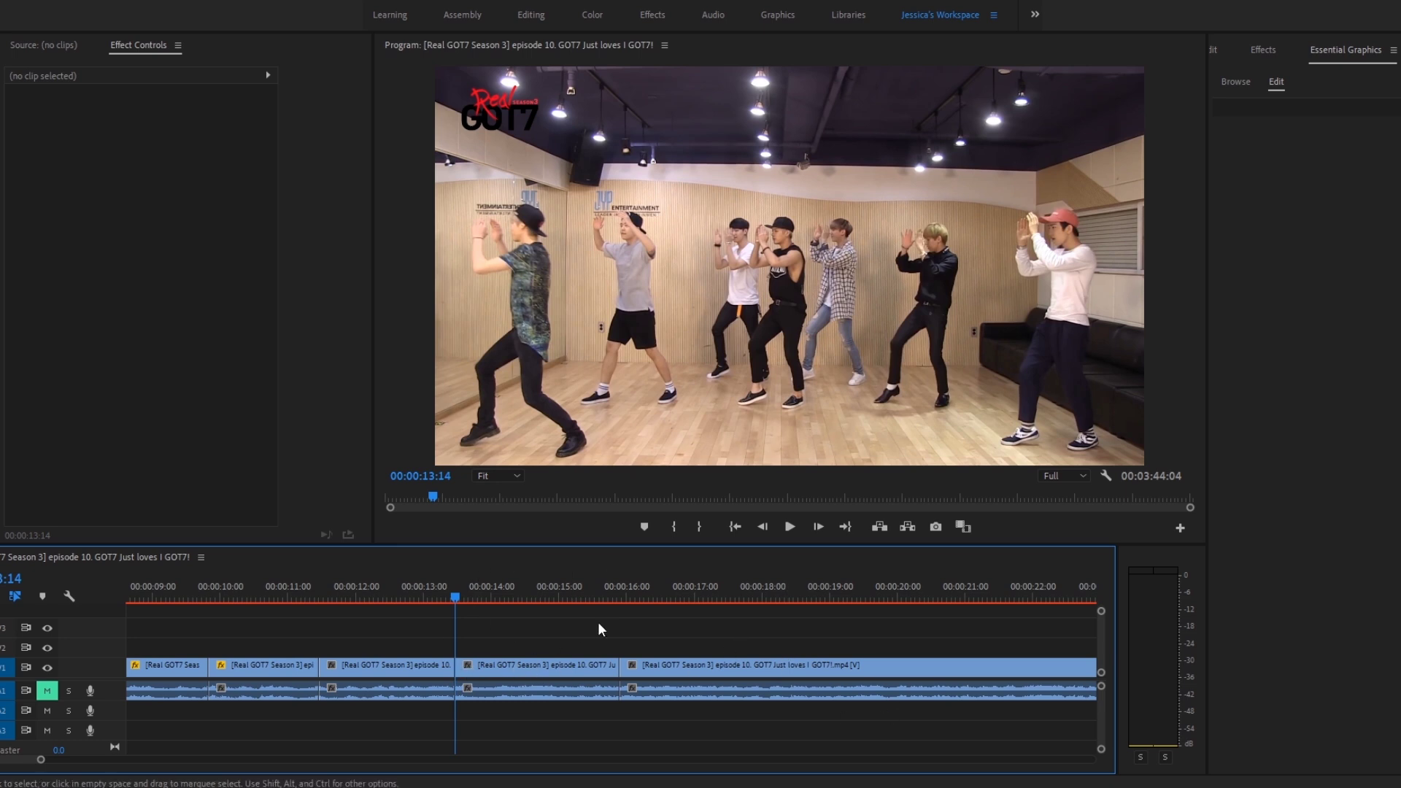
key(space)
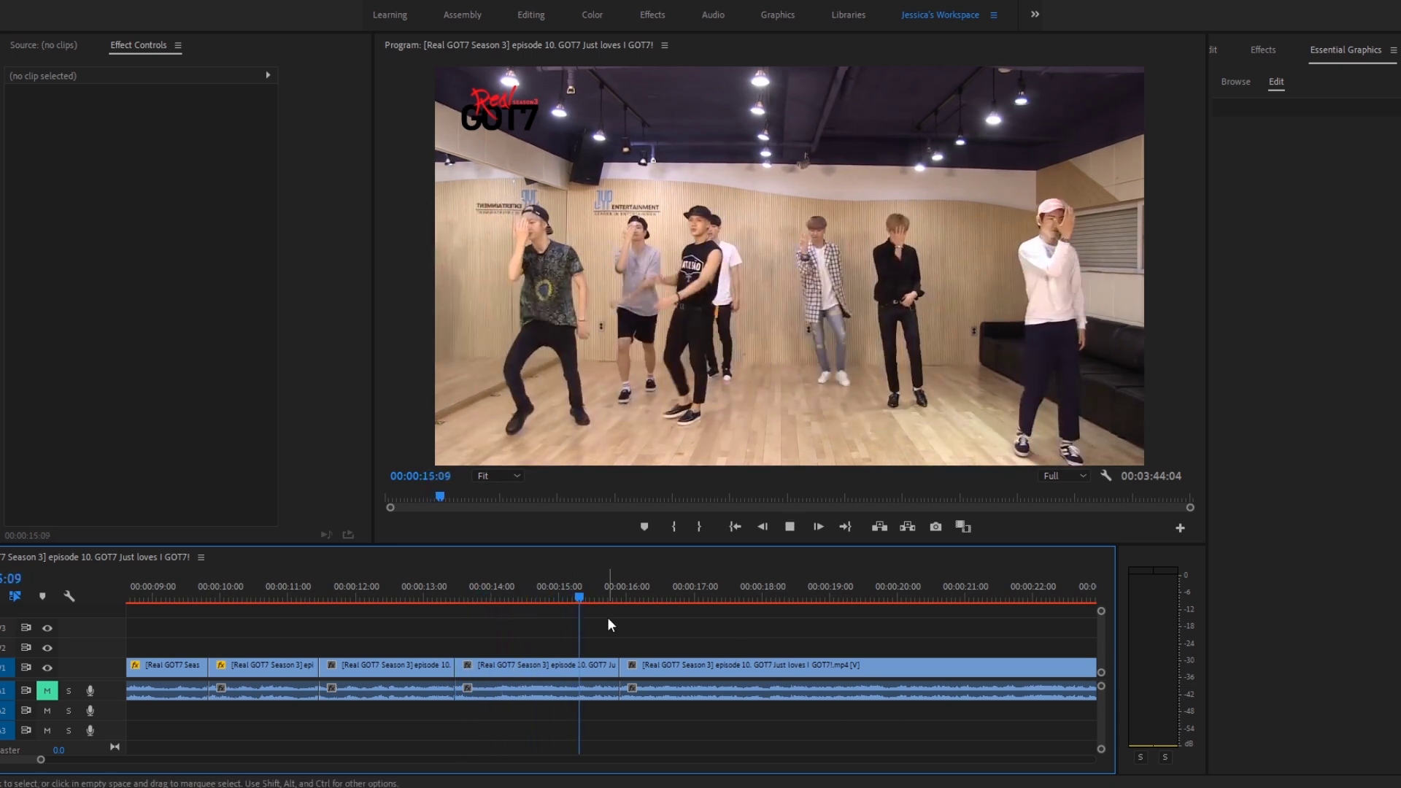
key(space)
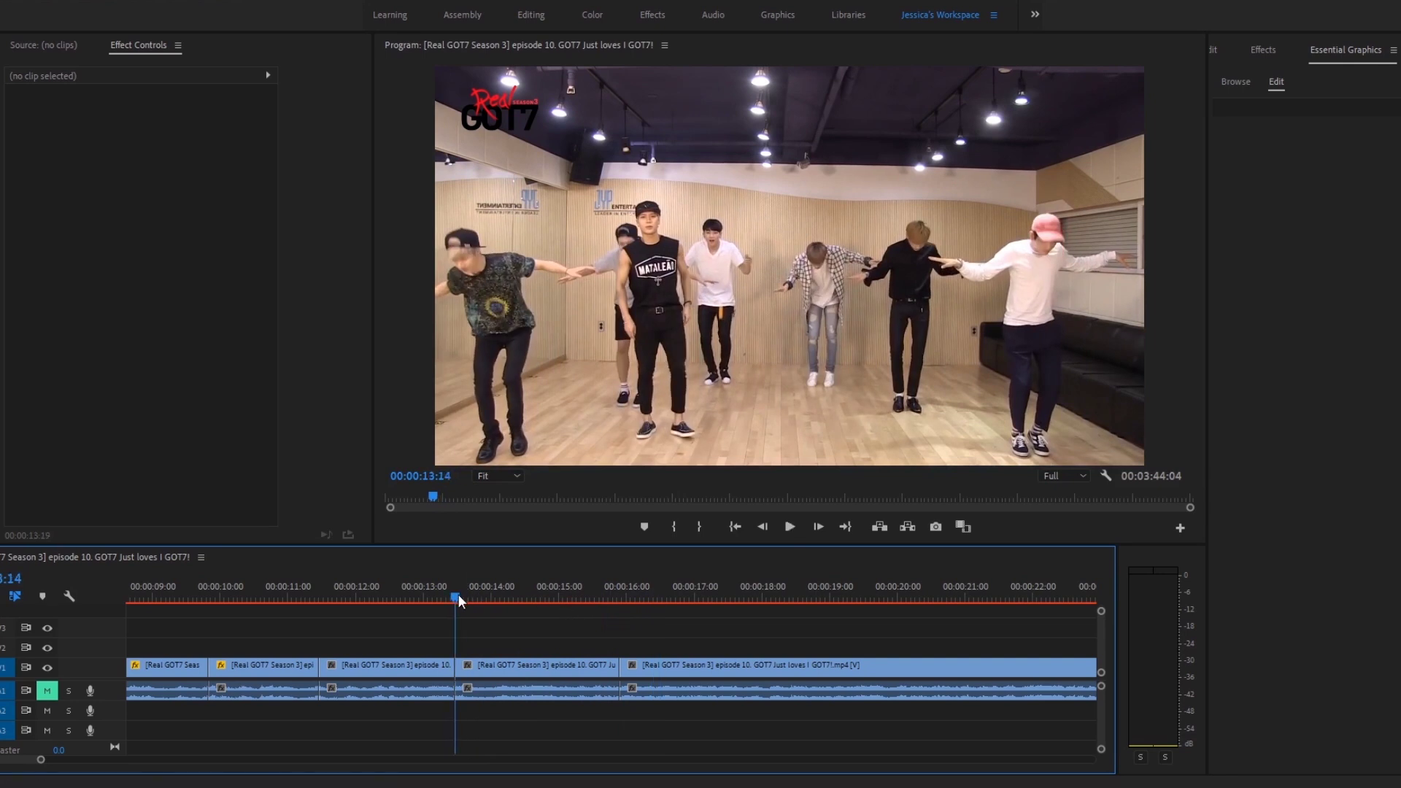
- Cut the clip that starts at 00:00:13:14 at 00:00:14:02 and again at about 00:00:14:24
drag(458, 598, 500, 597)
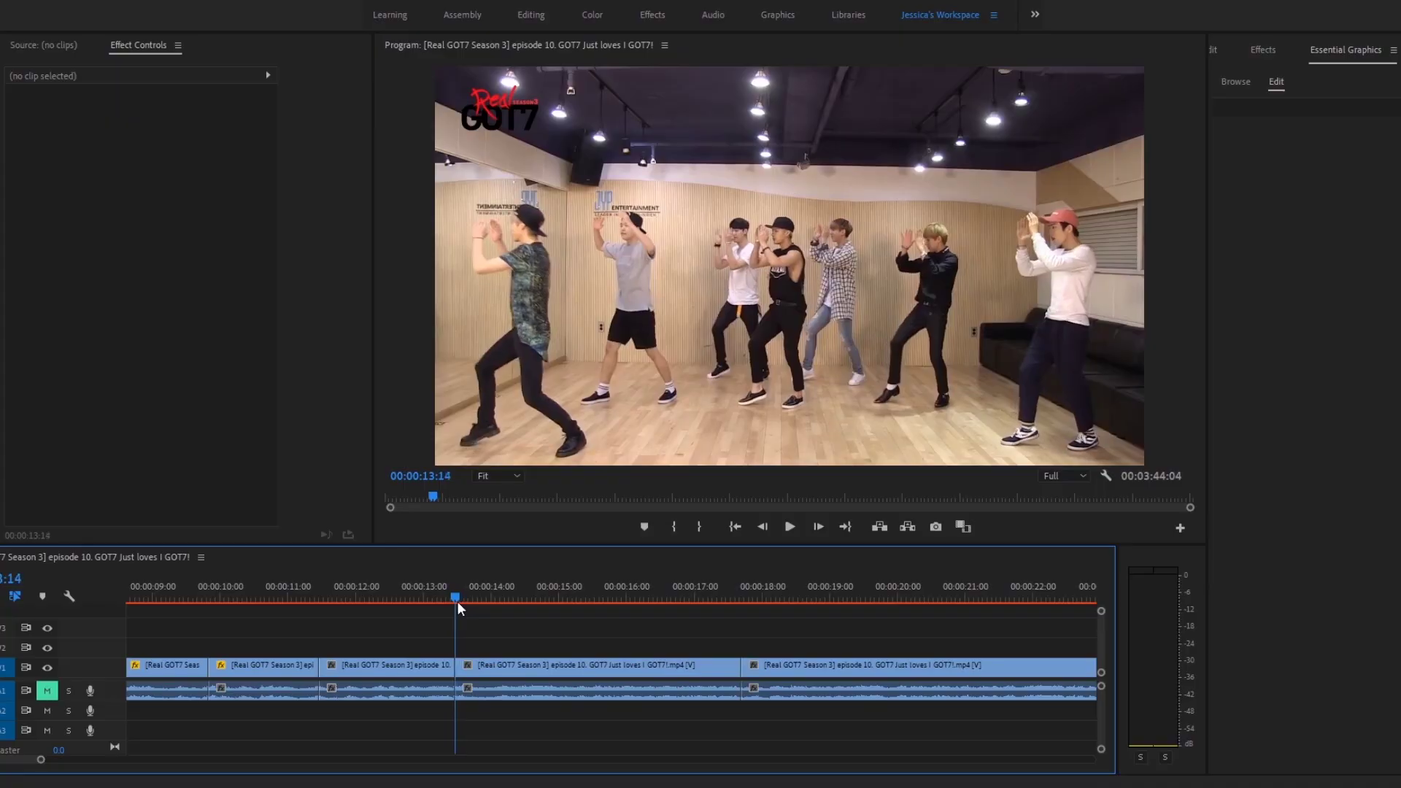
drag(457, 603, 725, 603)
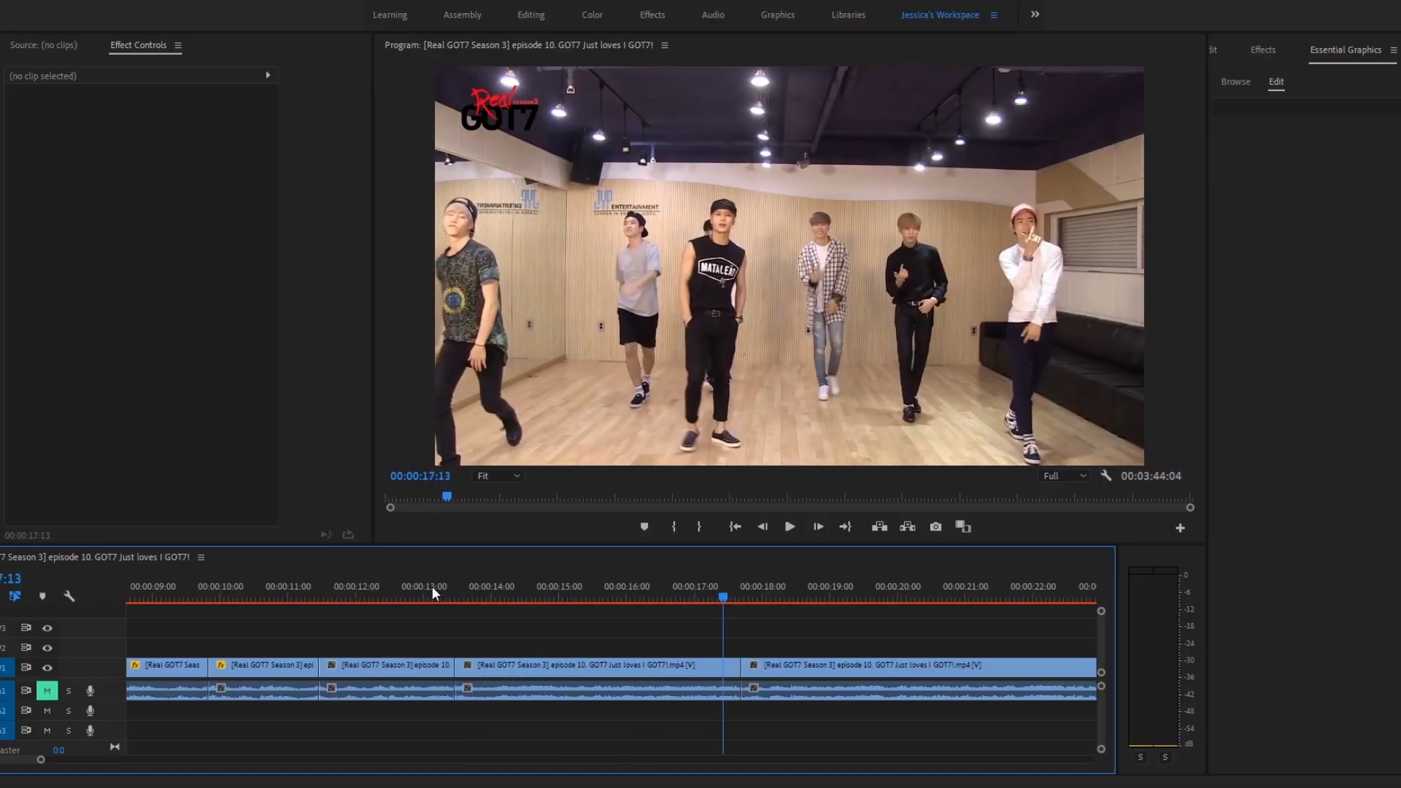
click(453, 595)
drag(459, 596, 501, 595)
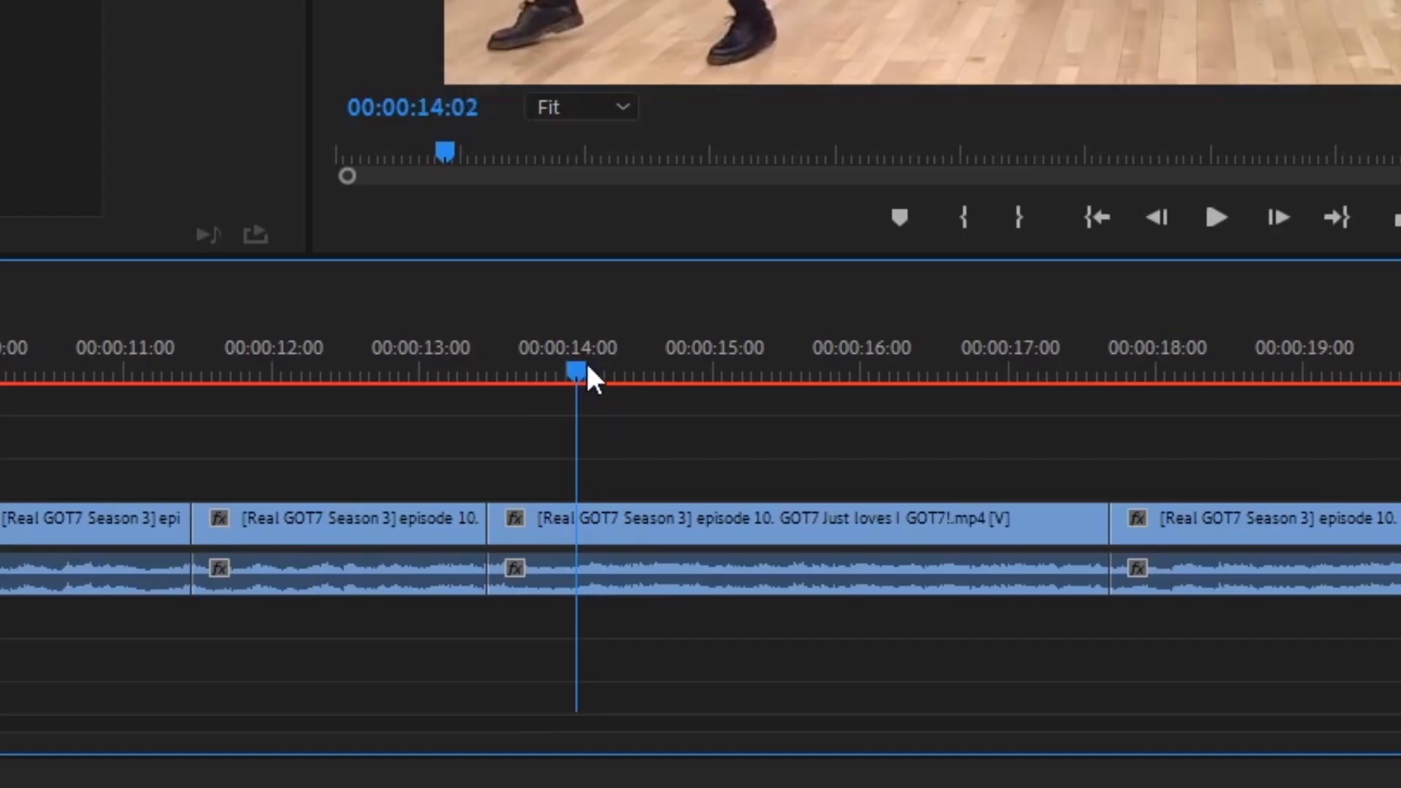
click(588, 372)
key(c)
click(588, 573)
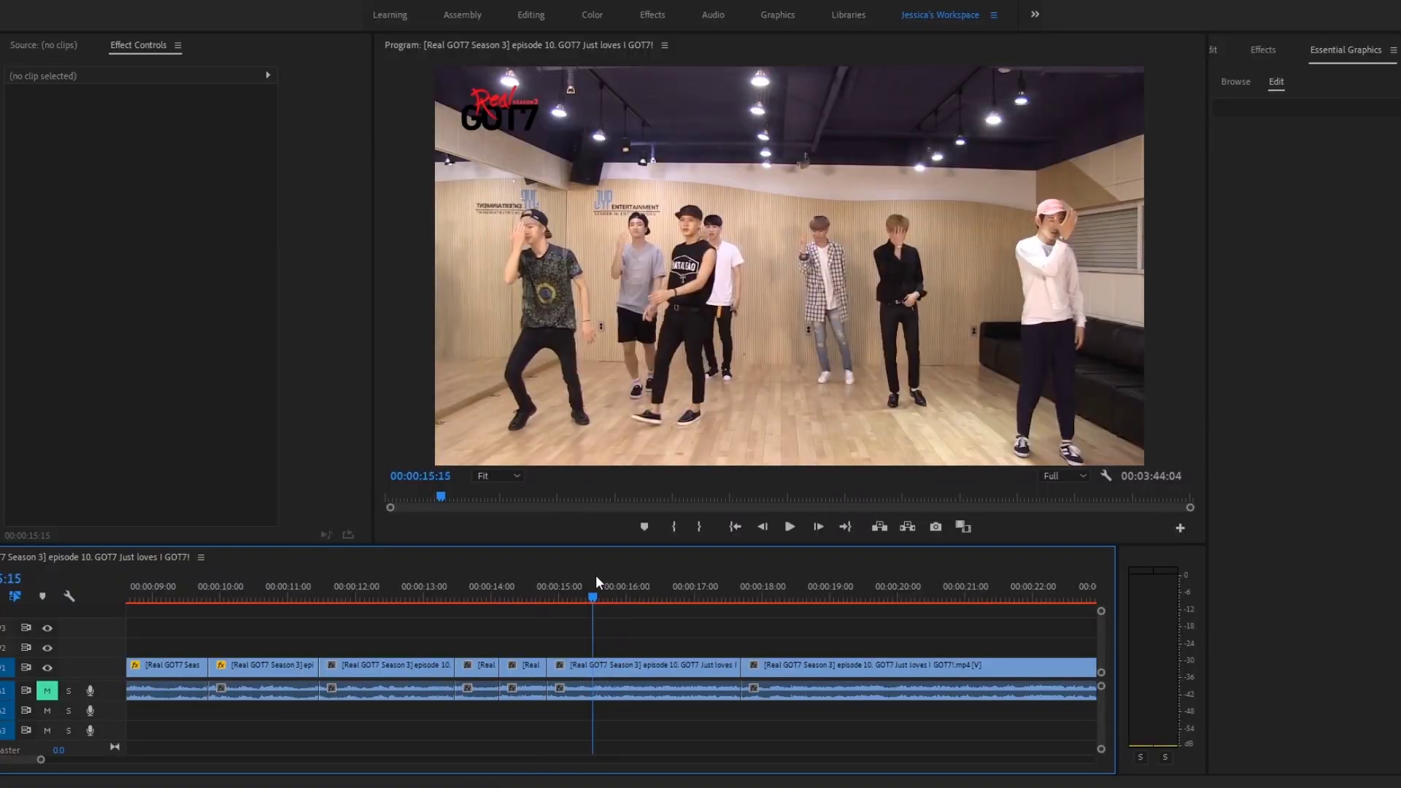
- Cut the footage at 00:00:17:08, delete the leftover piece up to the next cut and close the gap
drag(596, 577, 714, 582)
key(ctrl+k)
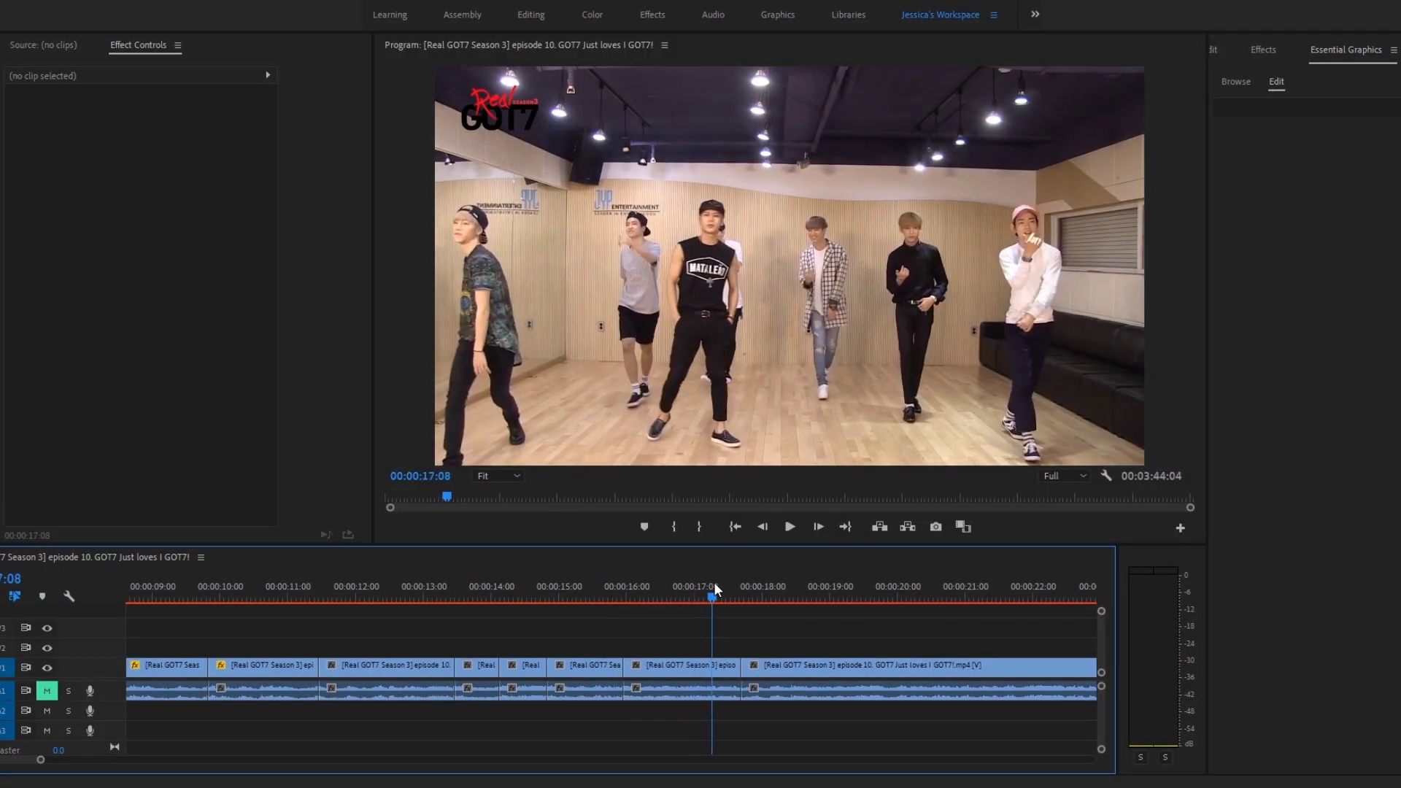
key(ctrl+k)
click(728, 673)
key(Delete)
drag(743, 669, 713, 668)
- Move the clips after about 00:00:14:24 later to open a gap, and paste a copy of the preceding short clip there
click(492, 597)
drag(556, 631, 721, 692)
drag(617, 672, 705, 674)
click(525, 666)
key(ctrl+c)
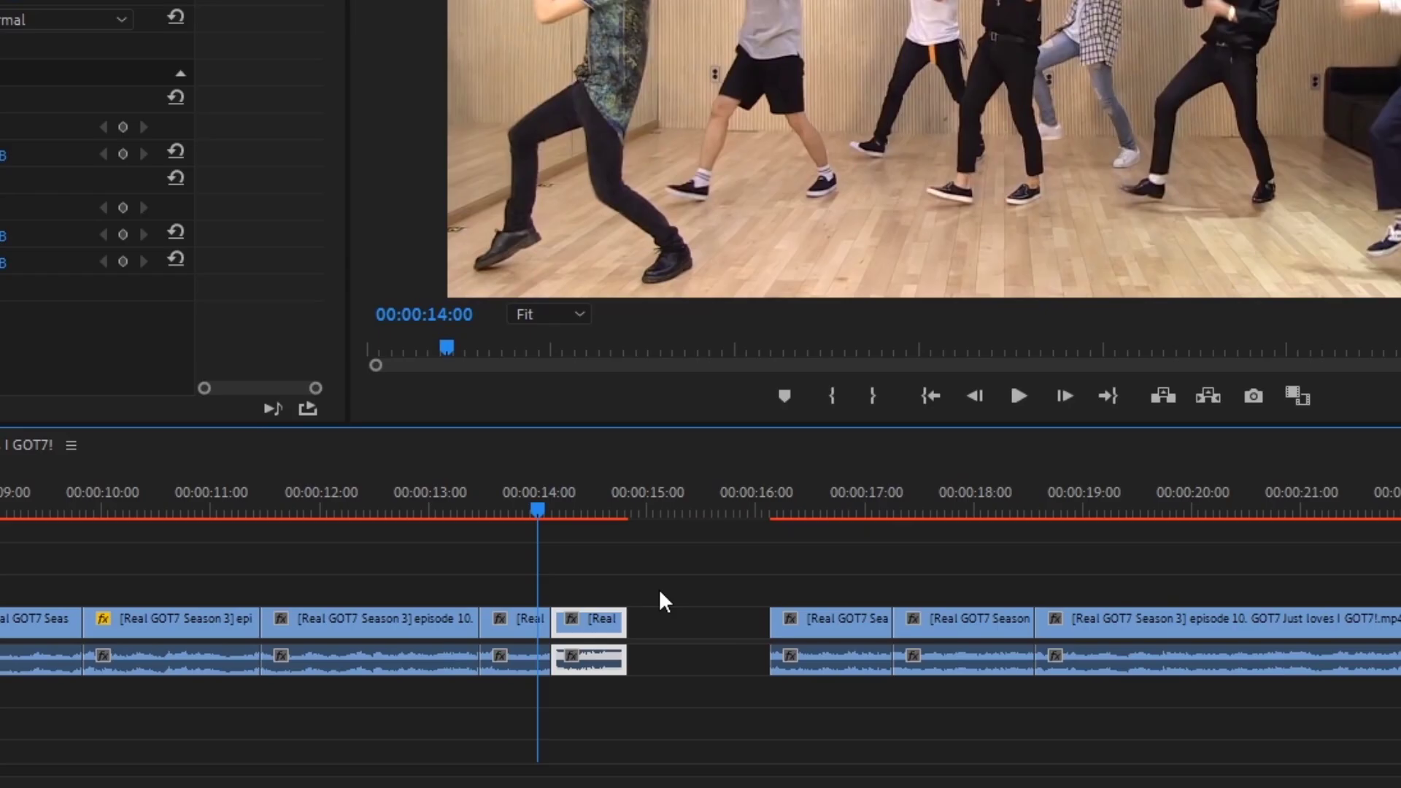
click(548, 597)
key(ctrl+v)
- Scale the short clip at 00:00:14:10 to 205.6 and reposition it to 934.2, 540.0 to frame the central dancers
click(598, 663)
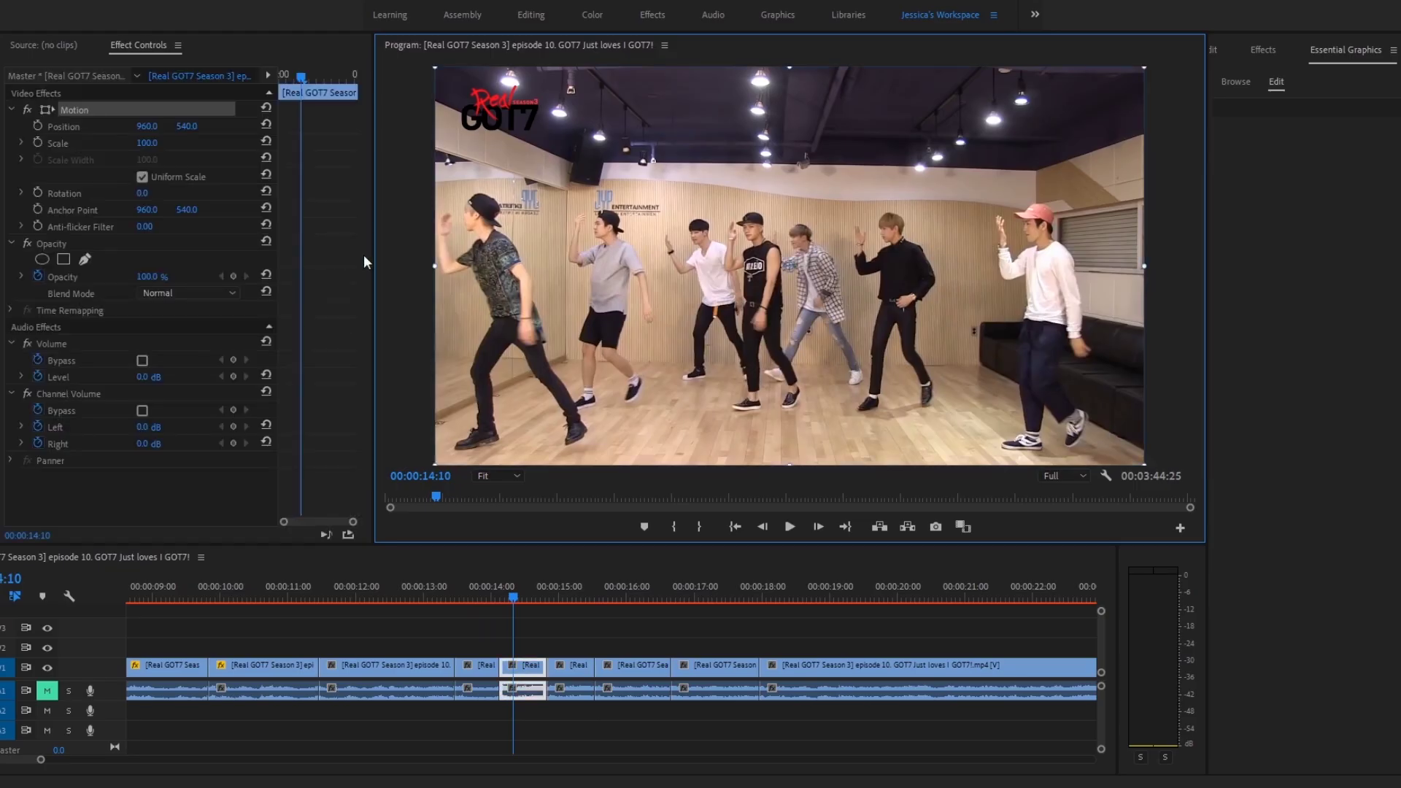
drag(430, 273, 57, 293)
drag(928, 289, 916, 280)
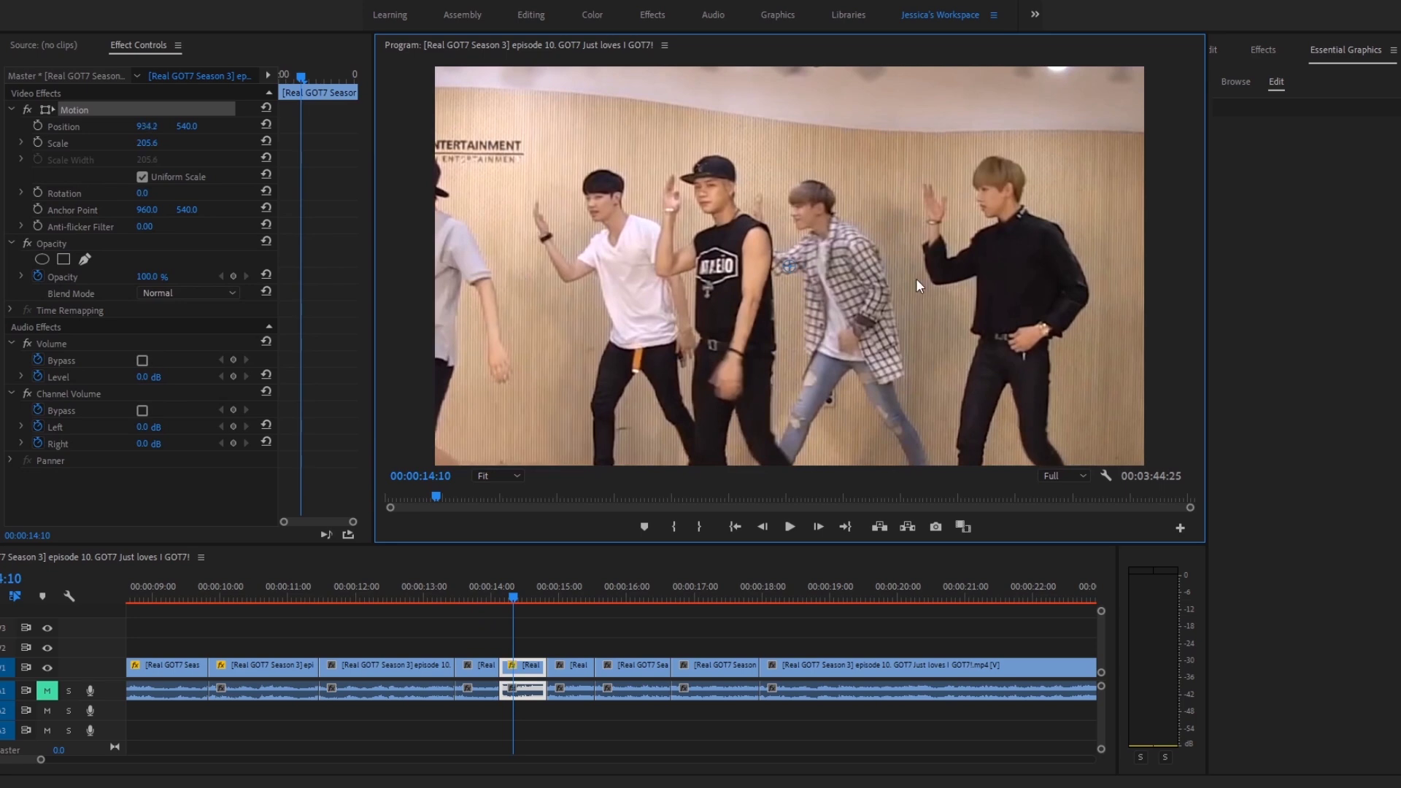
- Play back the scaled clip together with its neighbouring clips
click(544, 582)
click(580, 628)
click(512, 600)
key(space)
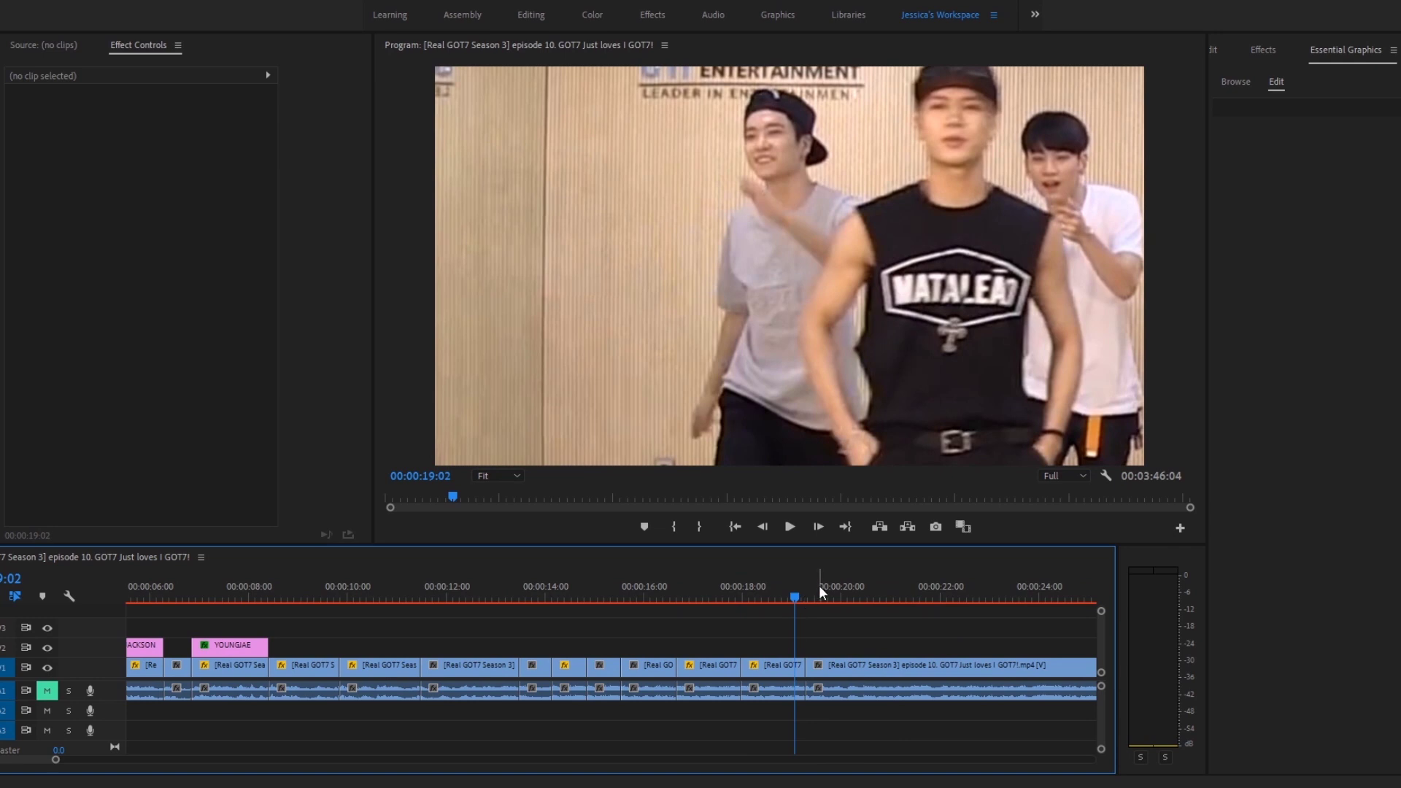
- Unmute audio track A1 and play from 00:00:18:15 across the cut to the wide shot, checking that the music matches up
scroll(817, 599, up, 2)
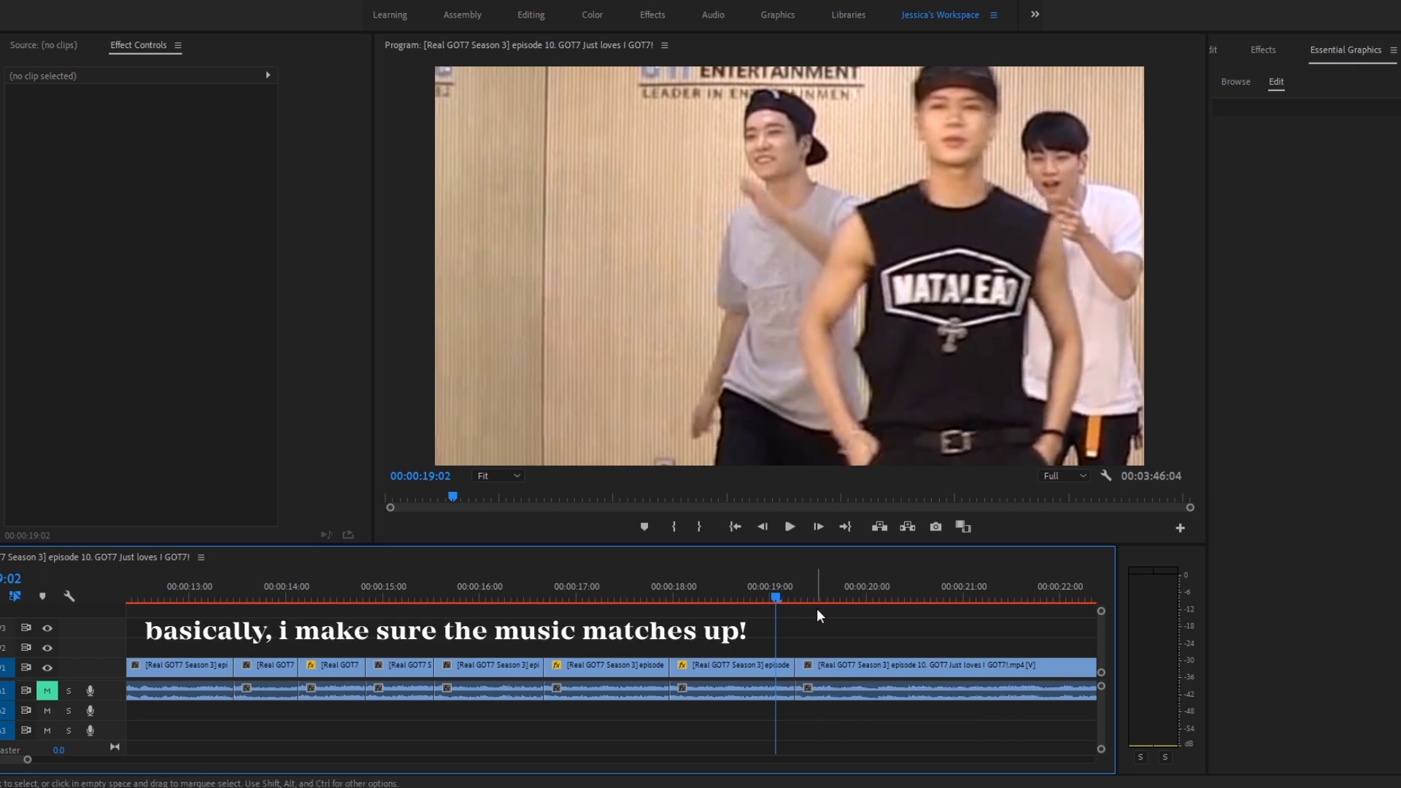
drag(786, 597, 835, 607)
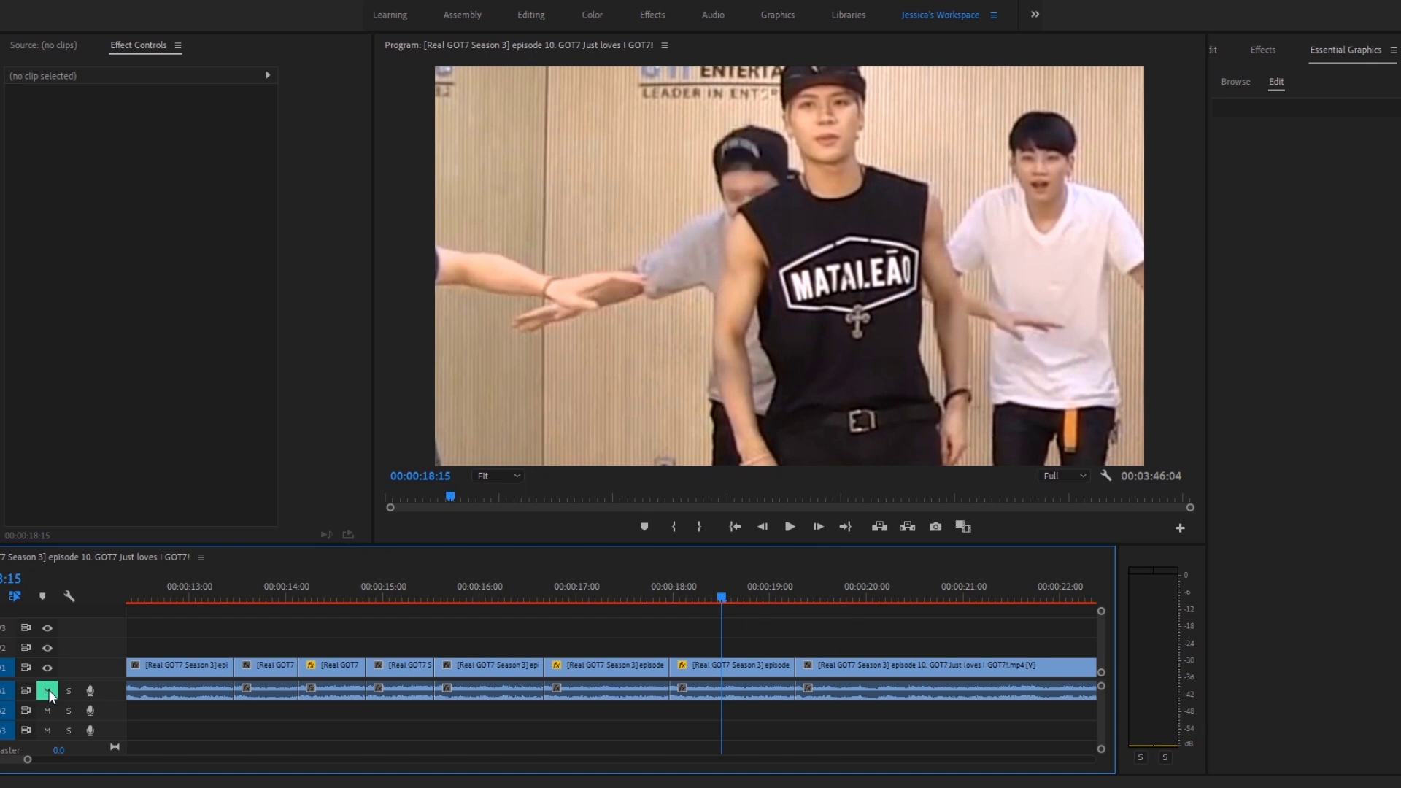
click(48, 689)
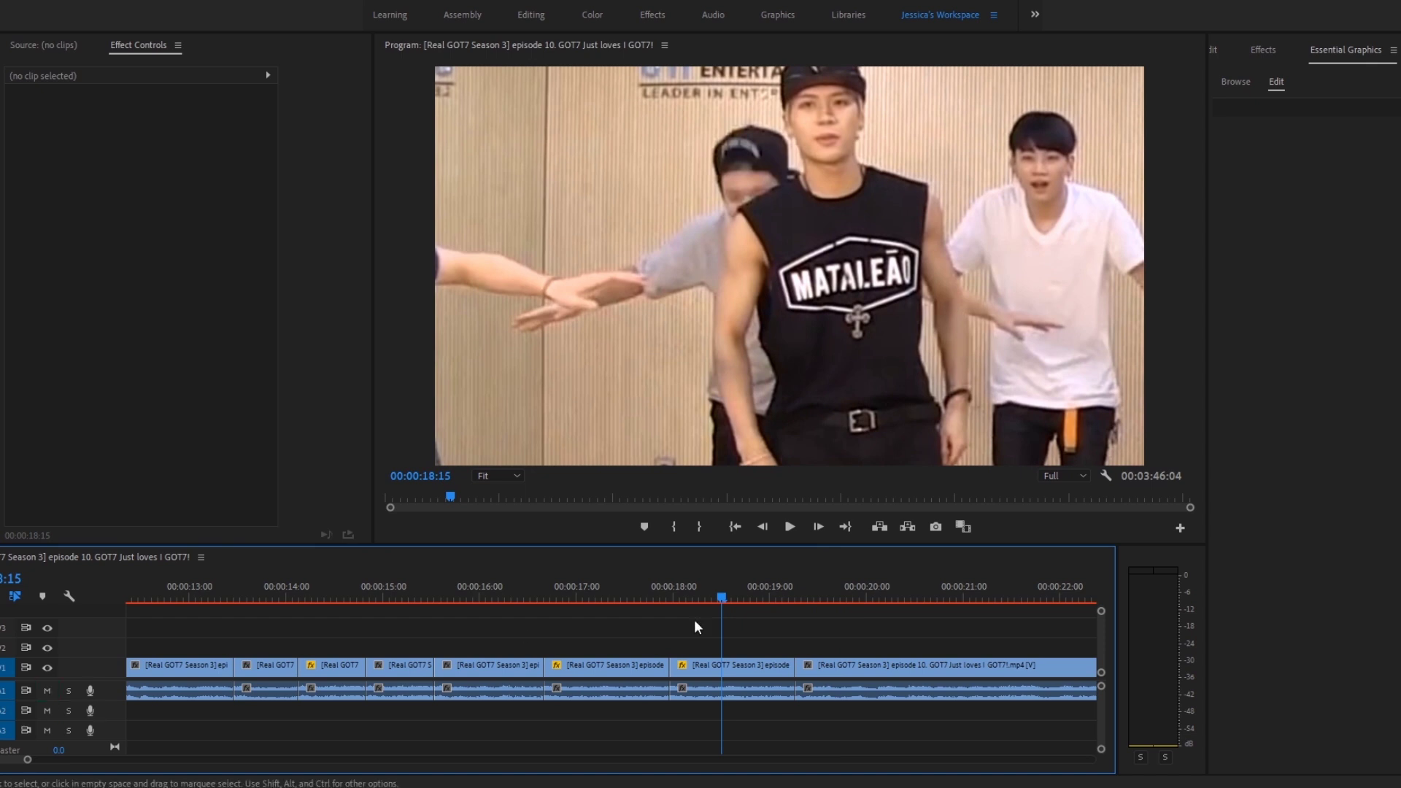
key(space)
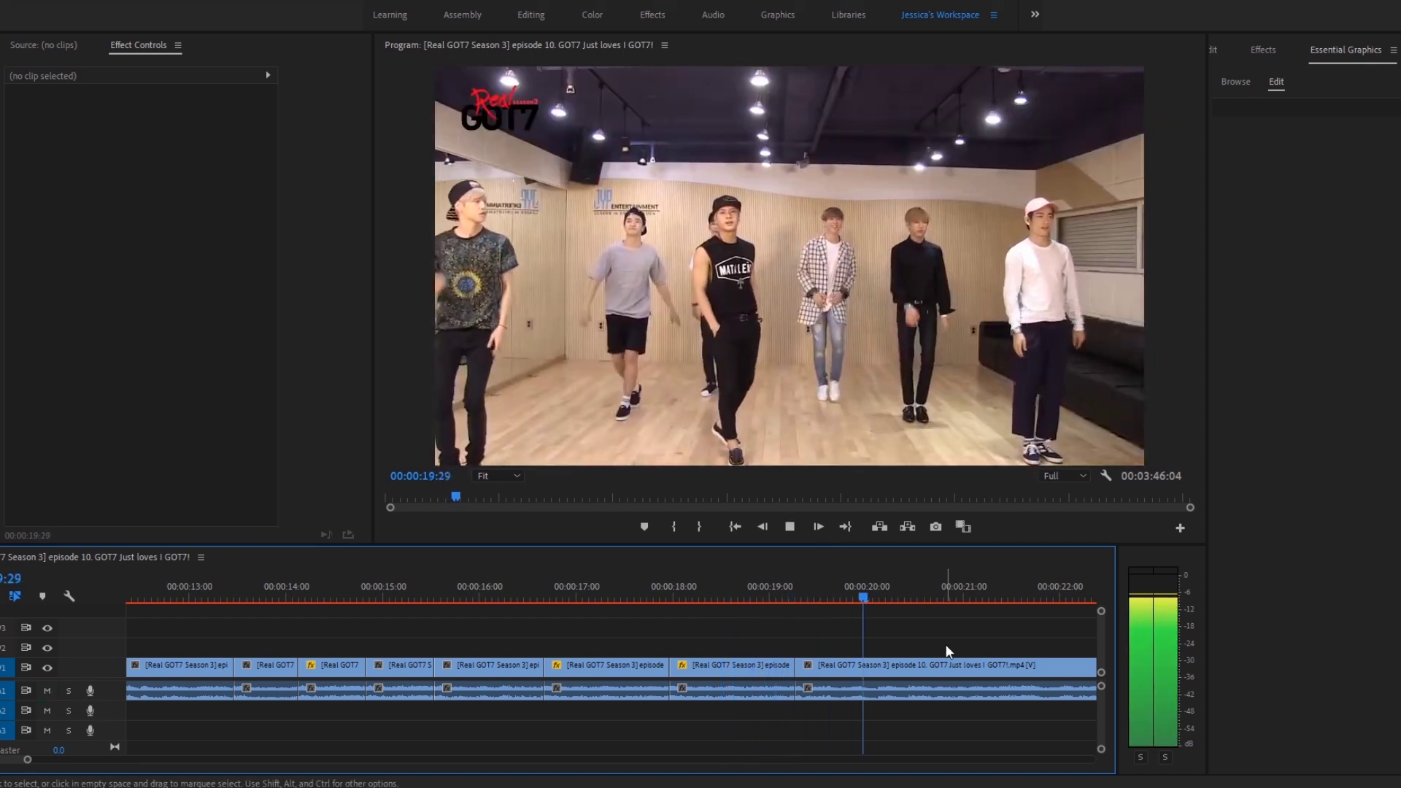
- Try to trim about 10 frames off the clip before the last wide shot, close the gap and play across the cut
key(space)
key(c)
click(763, 668)
key(v)
click(806, 664)
key(space)
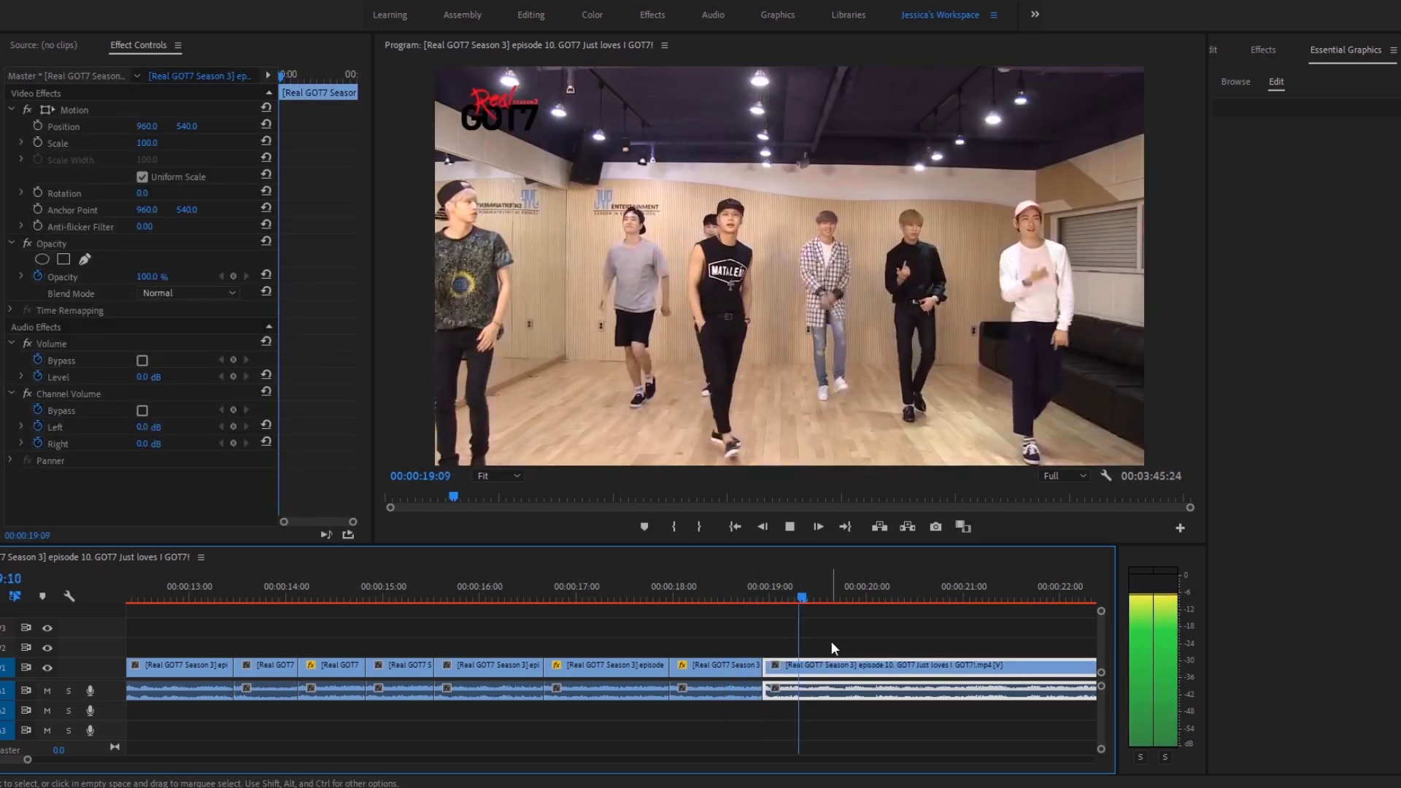
- Undo the trim at the end of the clip before the last wide shot
key(ctrl+z)
key(ctrl+z)
key(ctrl+z)
key(ctrl+z)
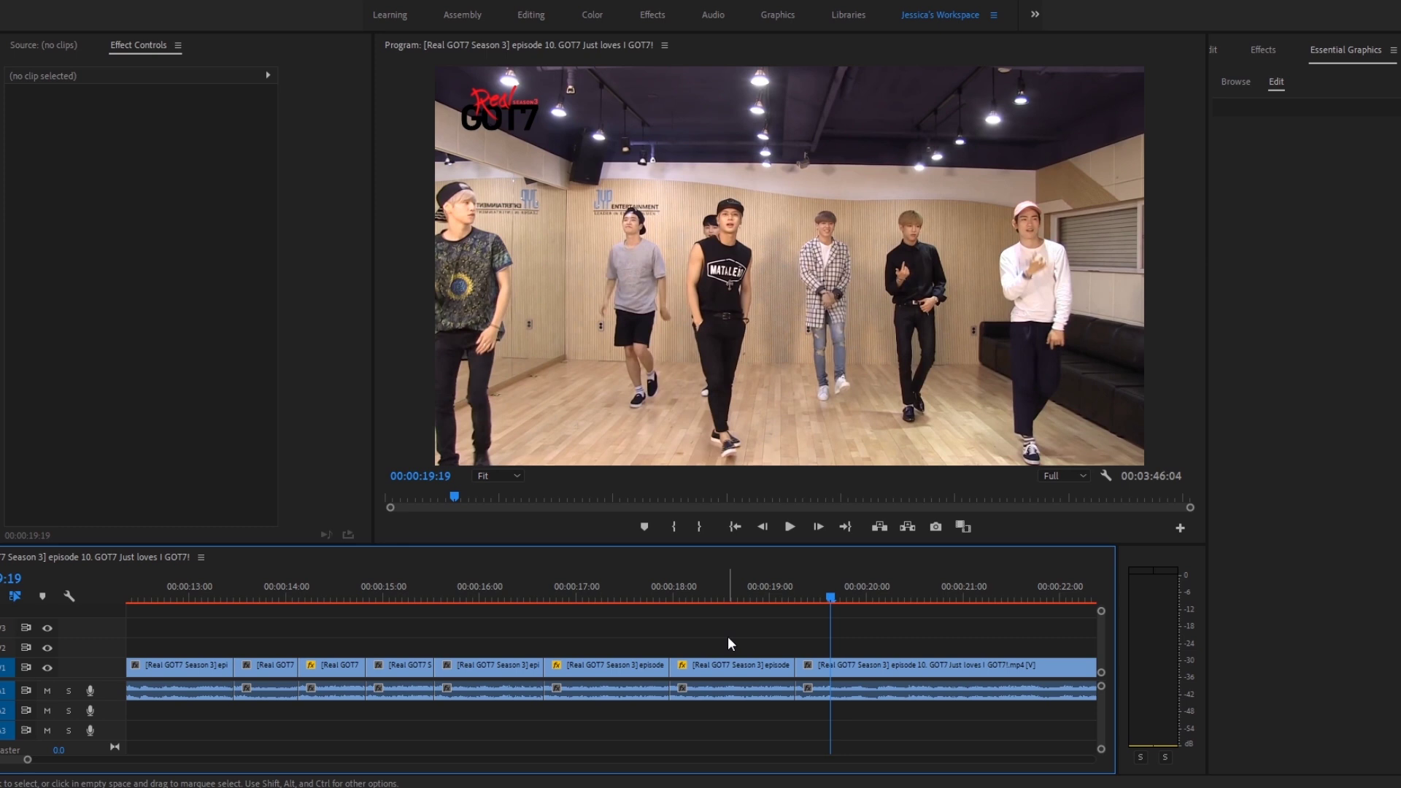
- Mute audio track A1 and scrub through the uncut wide footage up to 00:00:24:23
key(minus)
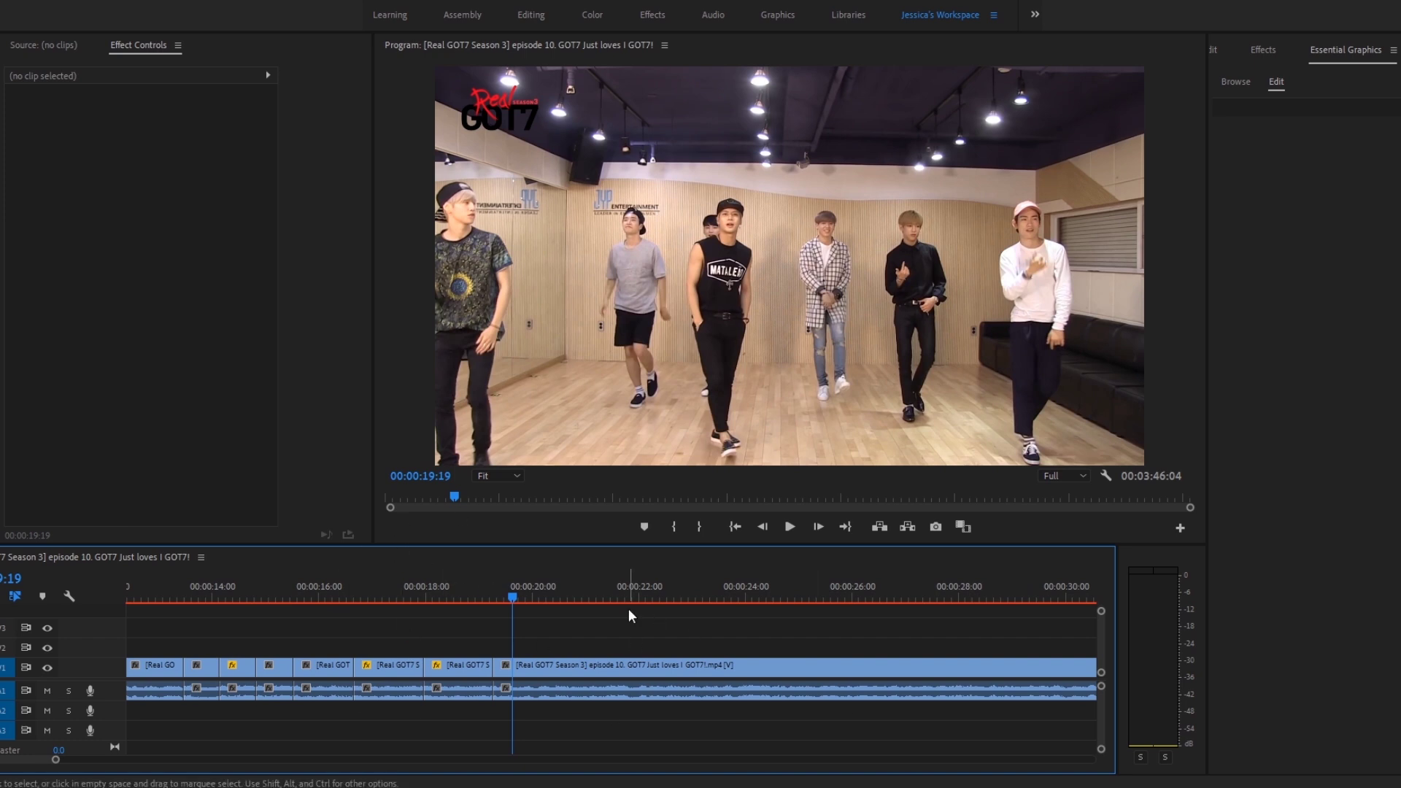
click(47, 691)
drag(493, 598, 624, 588)
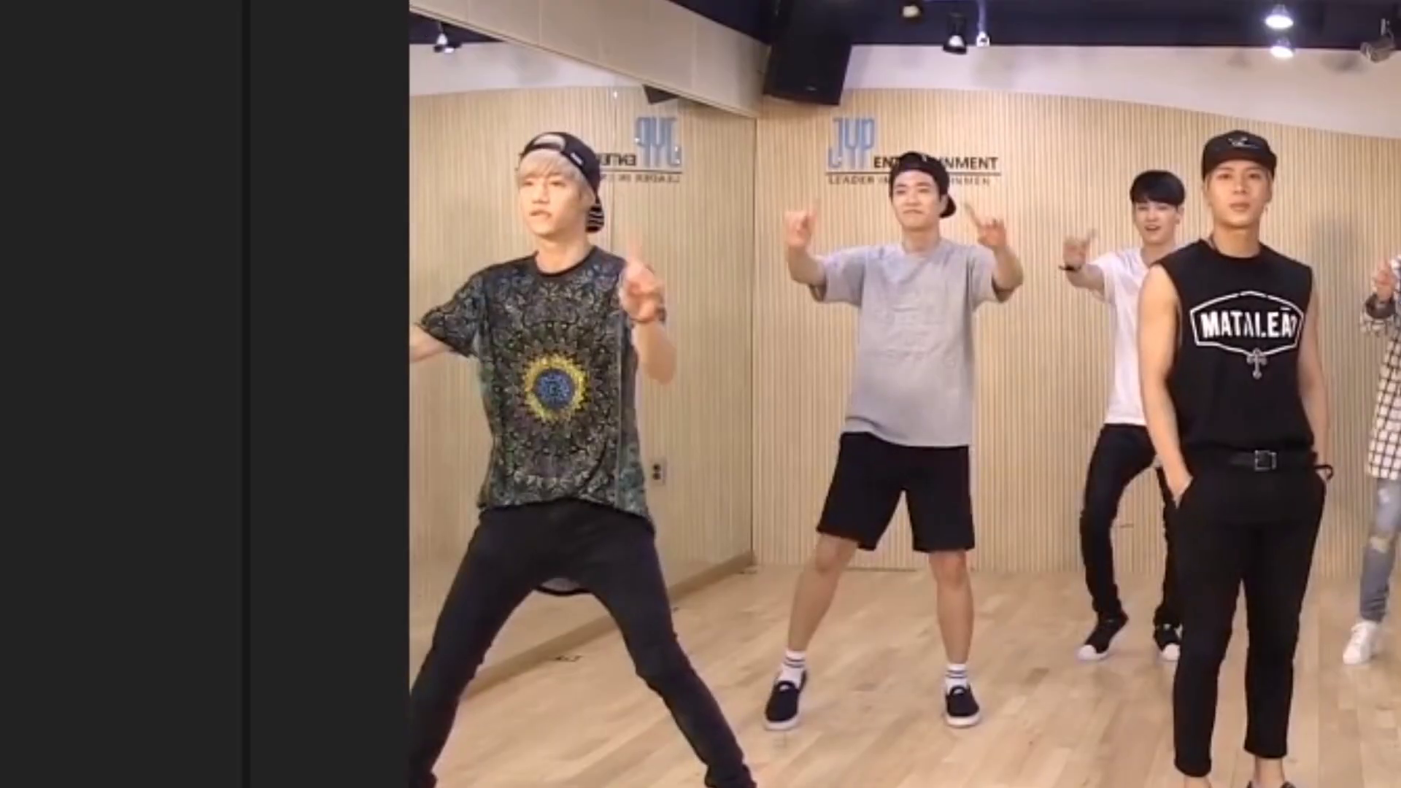
drag(623, 588, 785, 594)
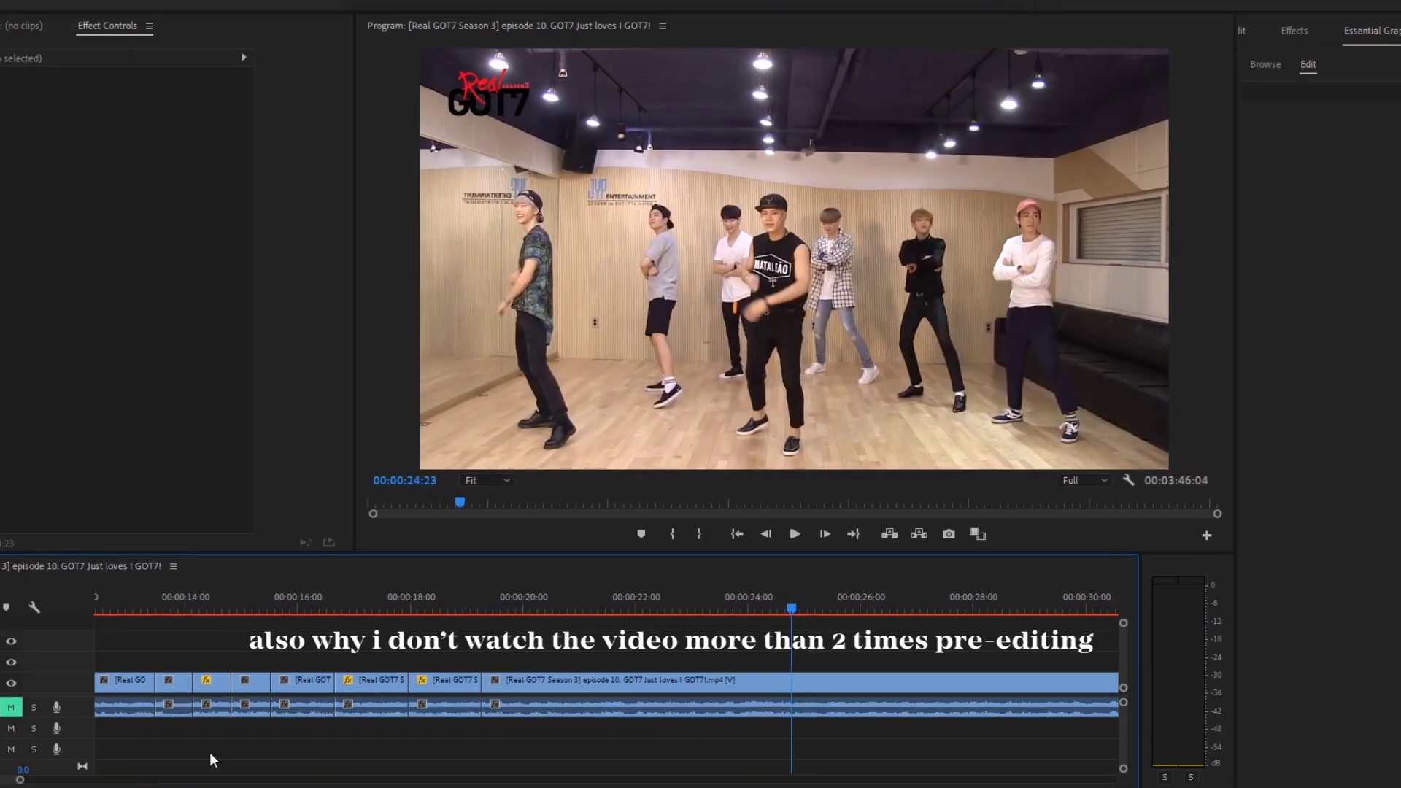
- Scrub over the edited clips from the JACKSON text through to the start of the uncut footage
scroll(305, 743, down, 3)
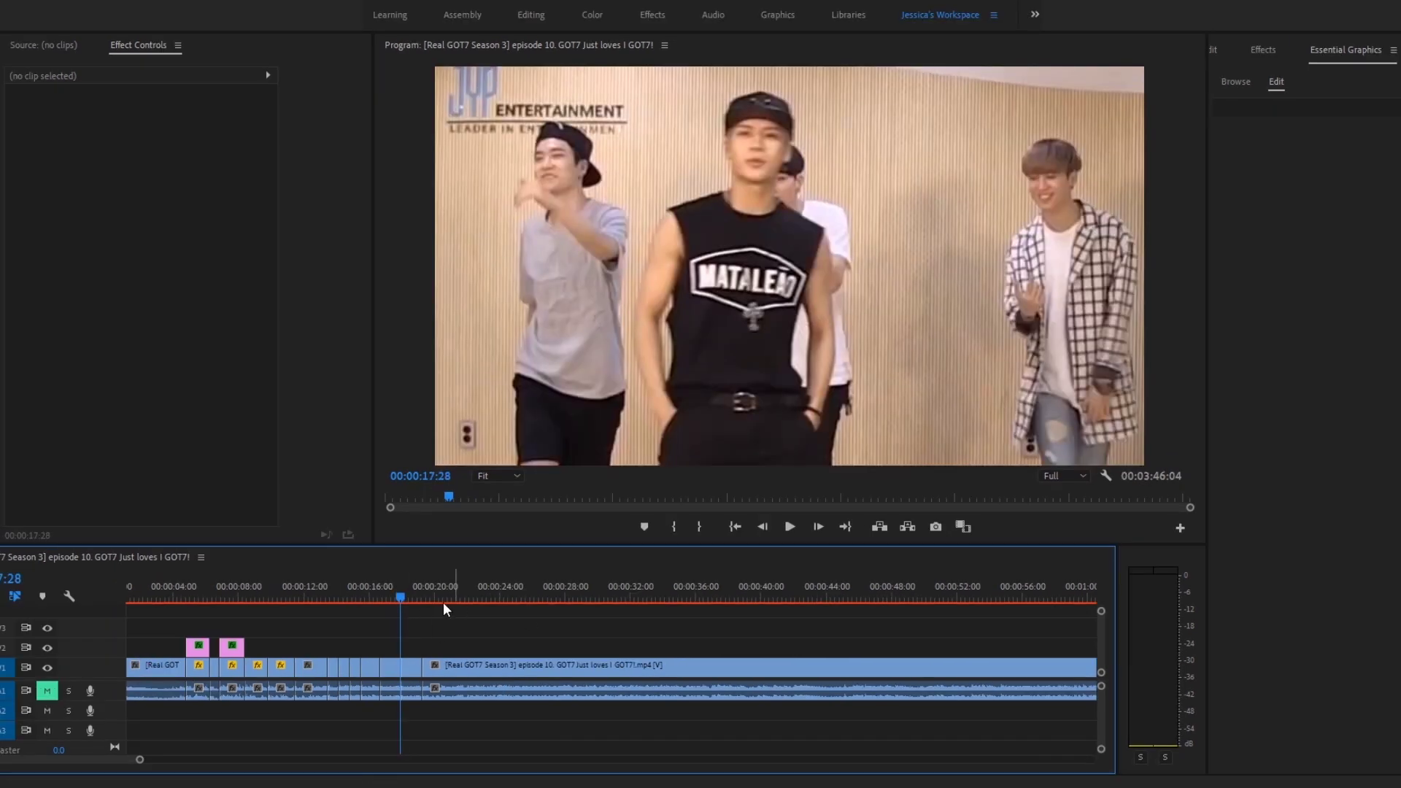
drag(440, 601, 394, 601)
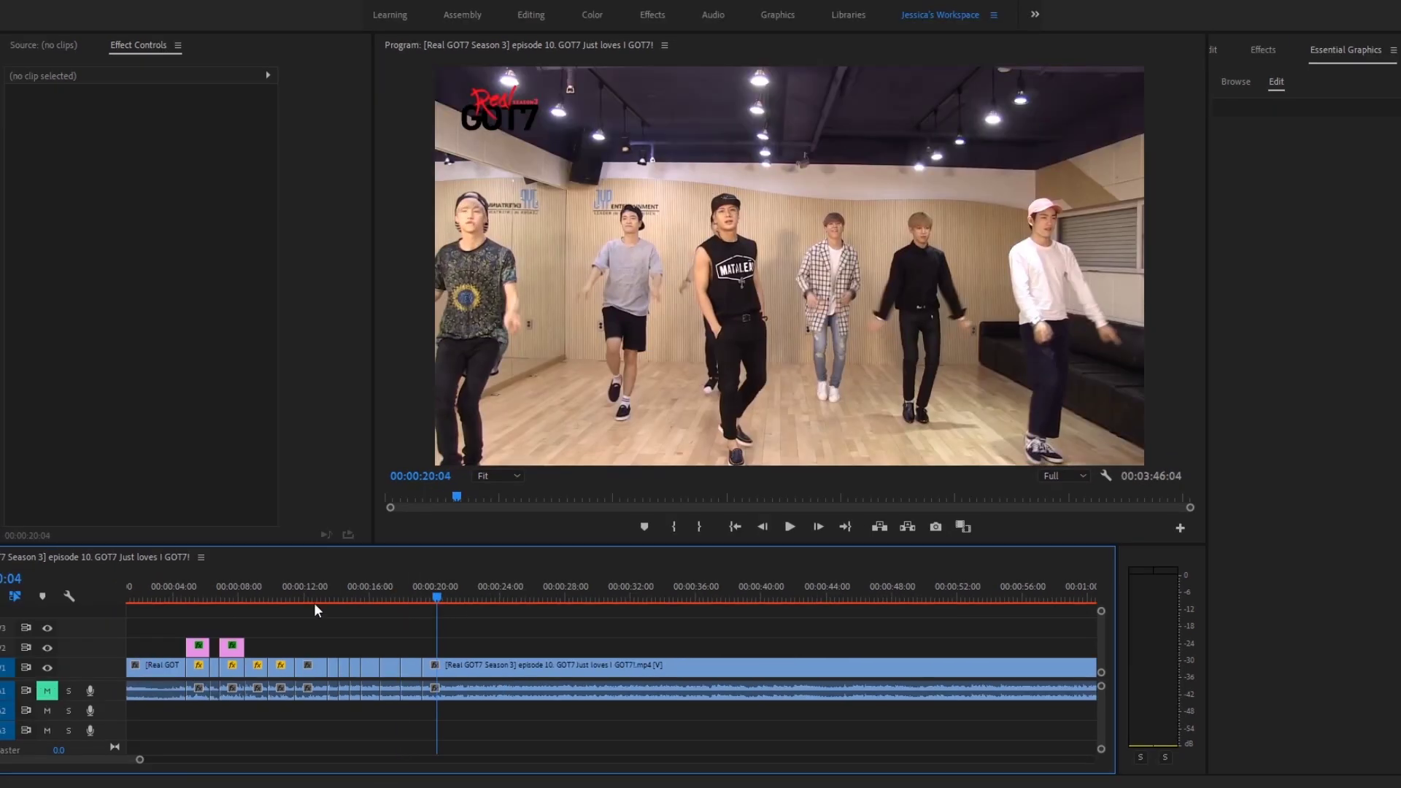
drag(207, 582, 431, 604)
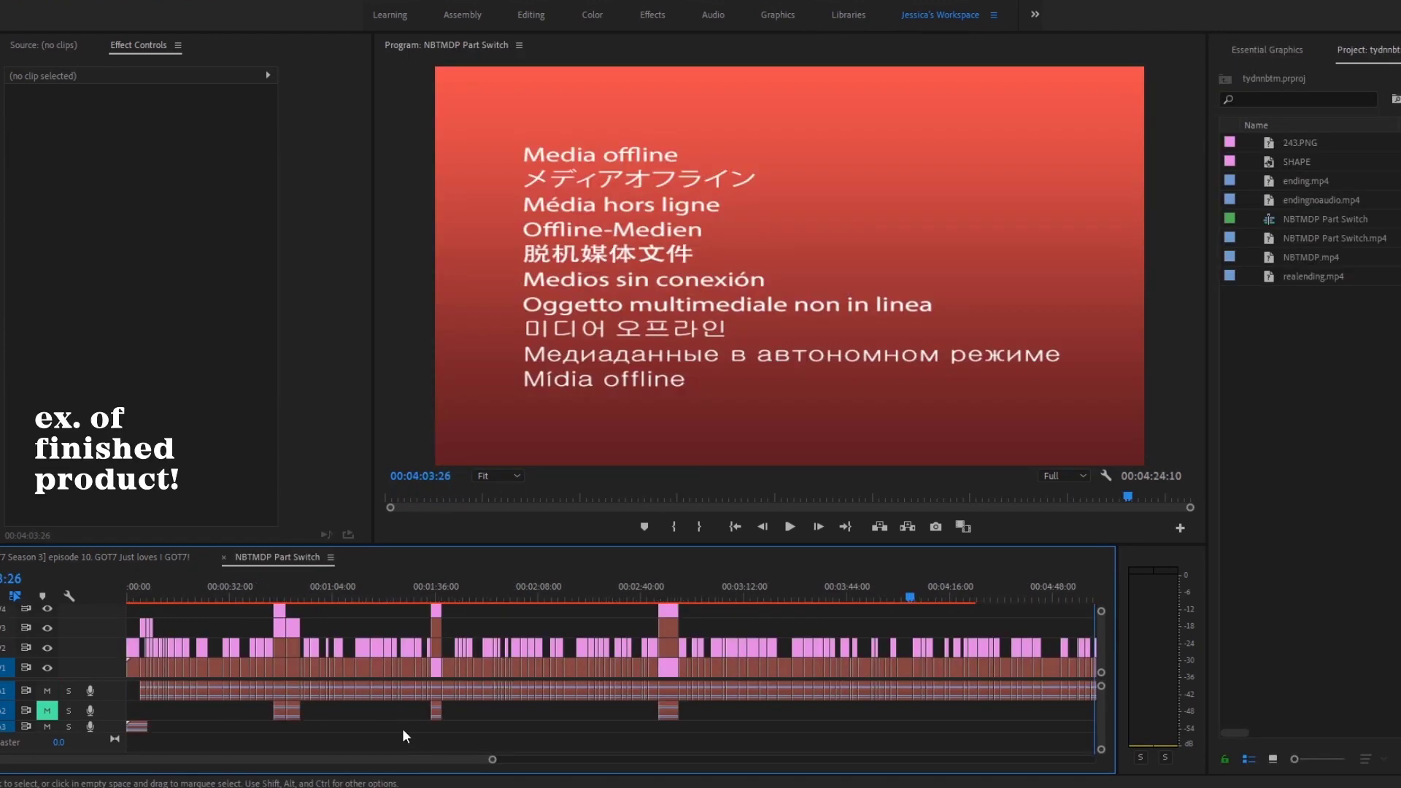
- Examine the layered clips and texts in the NBTMDP Part Switch timeline, from its ending back through the opening minute
key(minus)
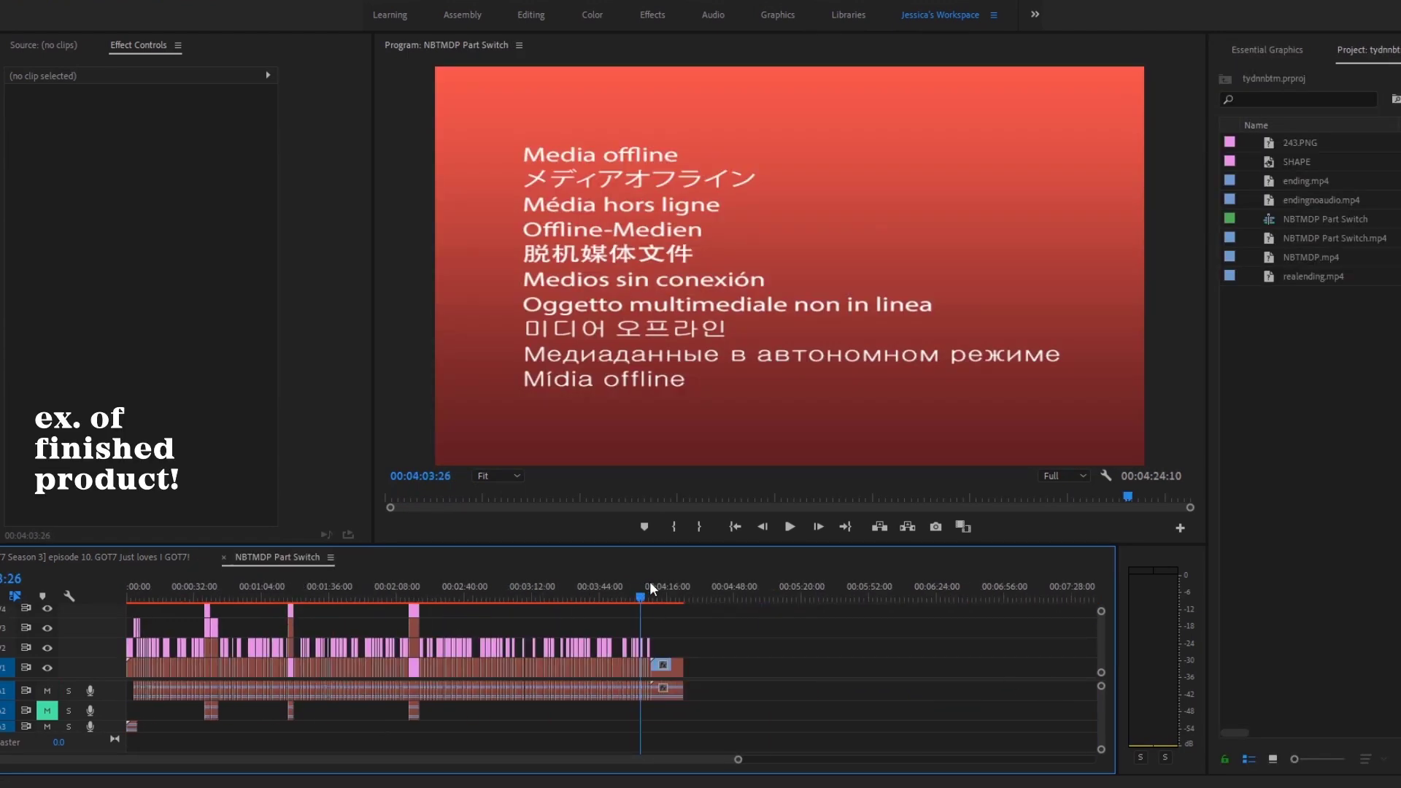
click(702, 584)
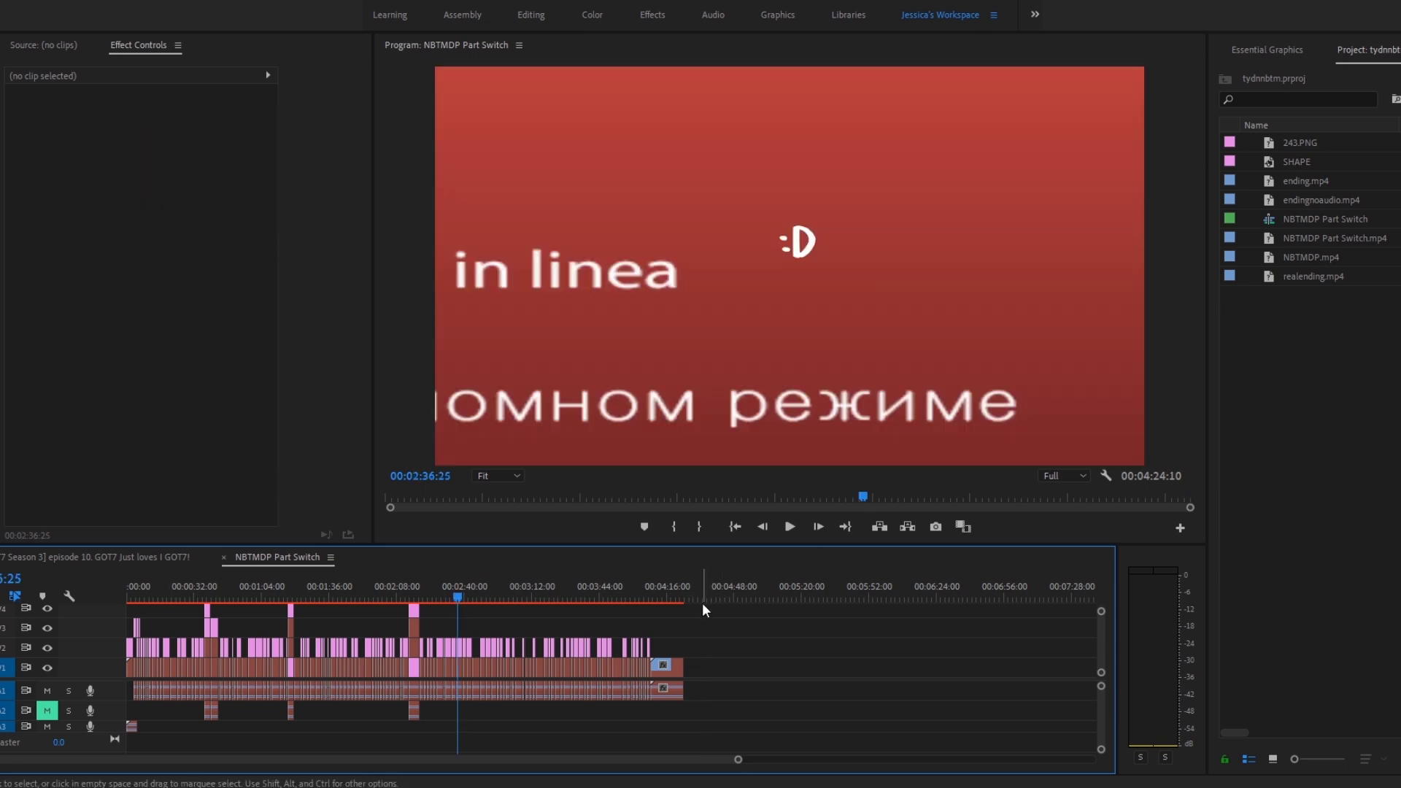
click(700, 603)
key(equal)
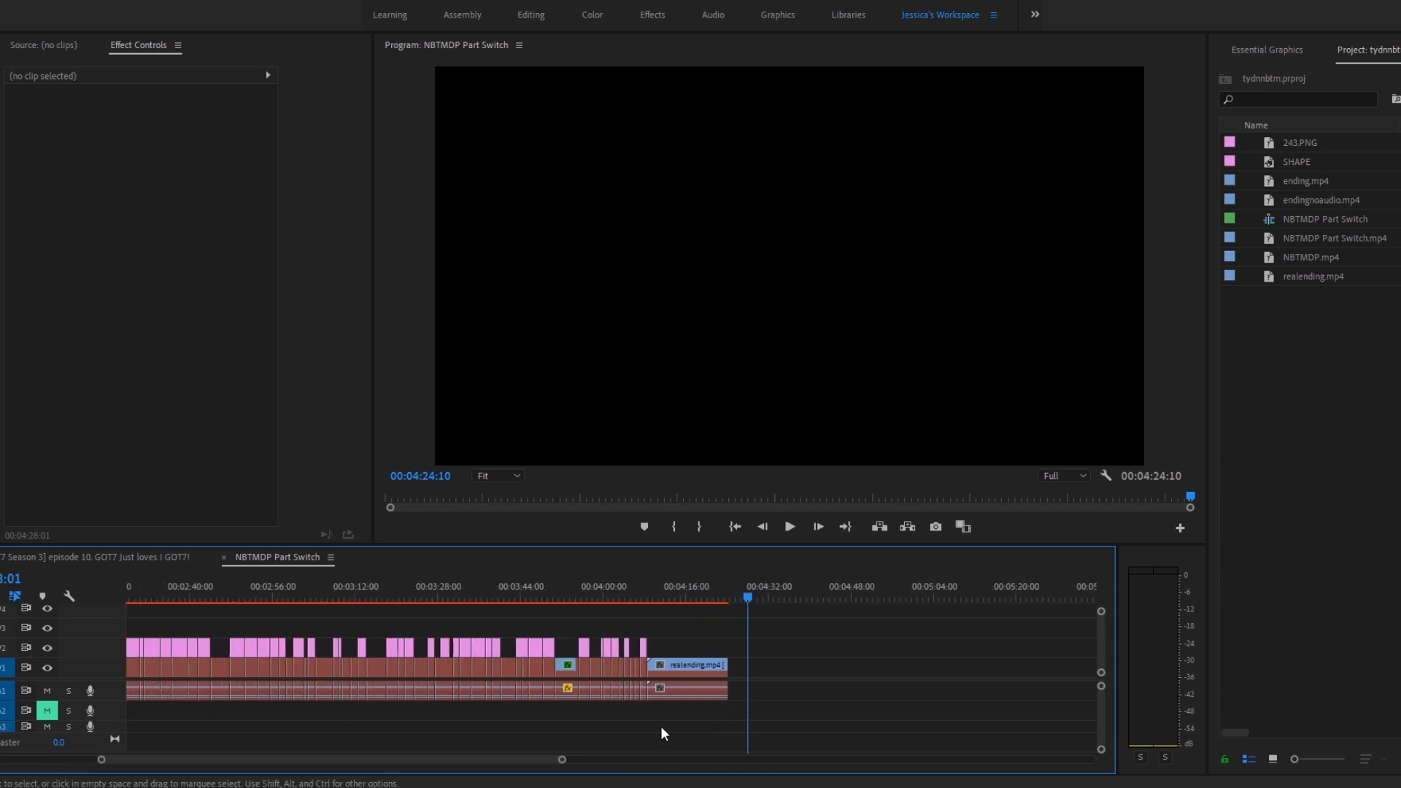
key(equal)
key(equal)
drag(363, 763, 85, 761)
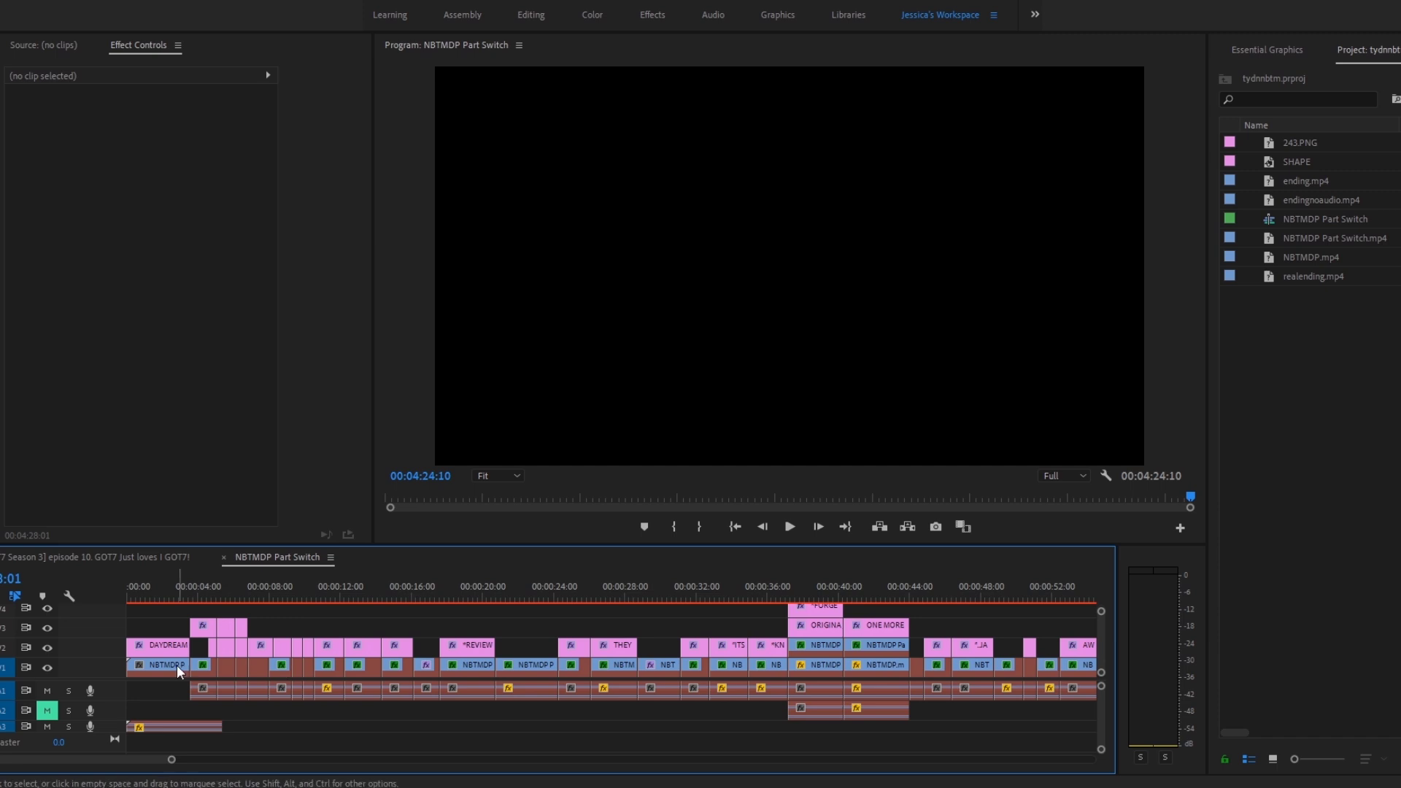
scroll(302, 710, up, 1)
scroll(302, 711, up, 1)
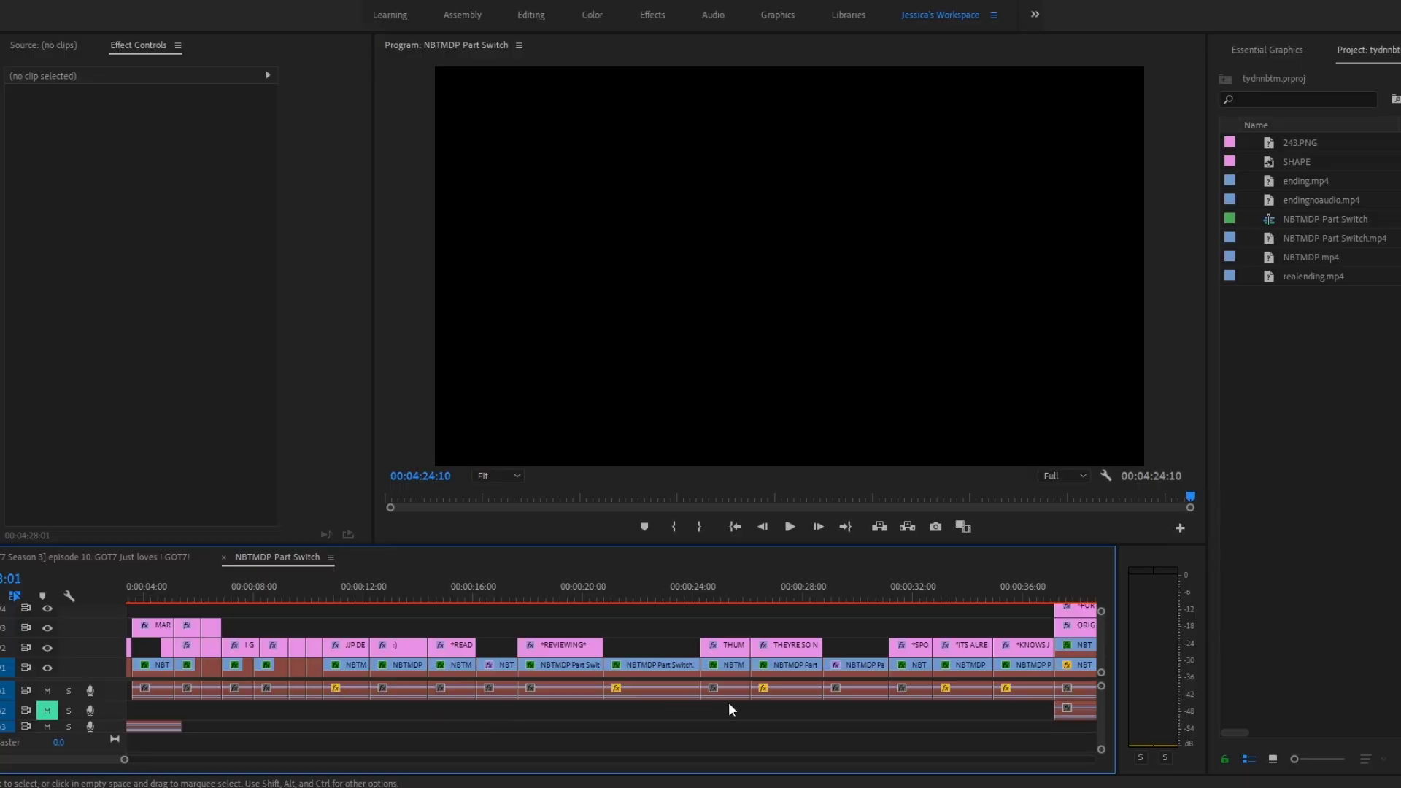
scroll(728, 702, down, 10)
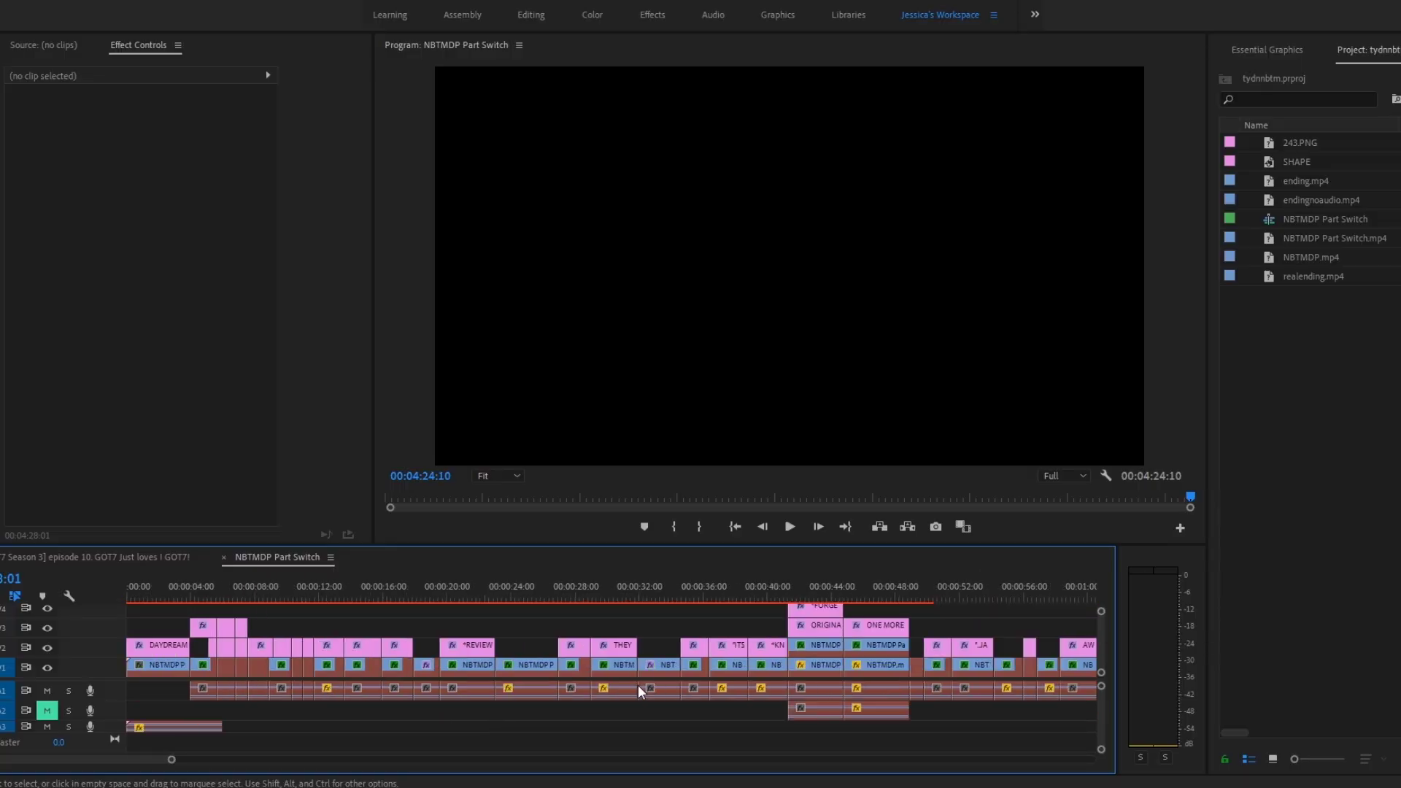
scroll(540, 654, down, 6)
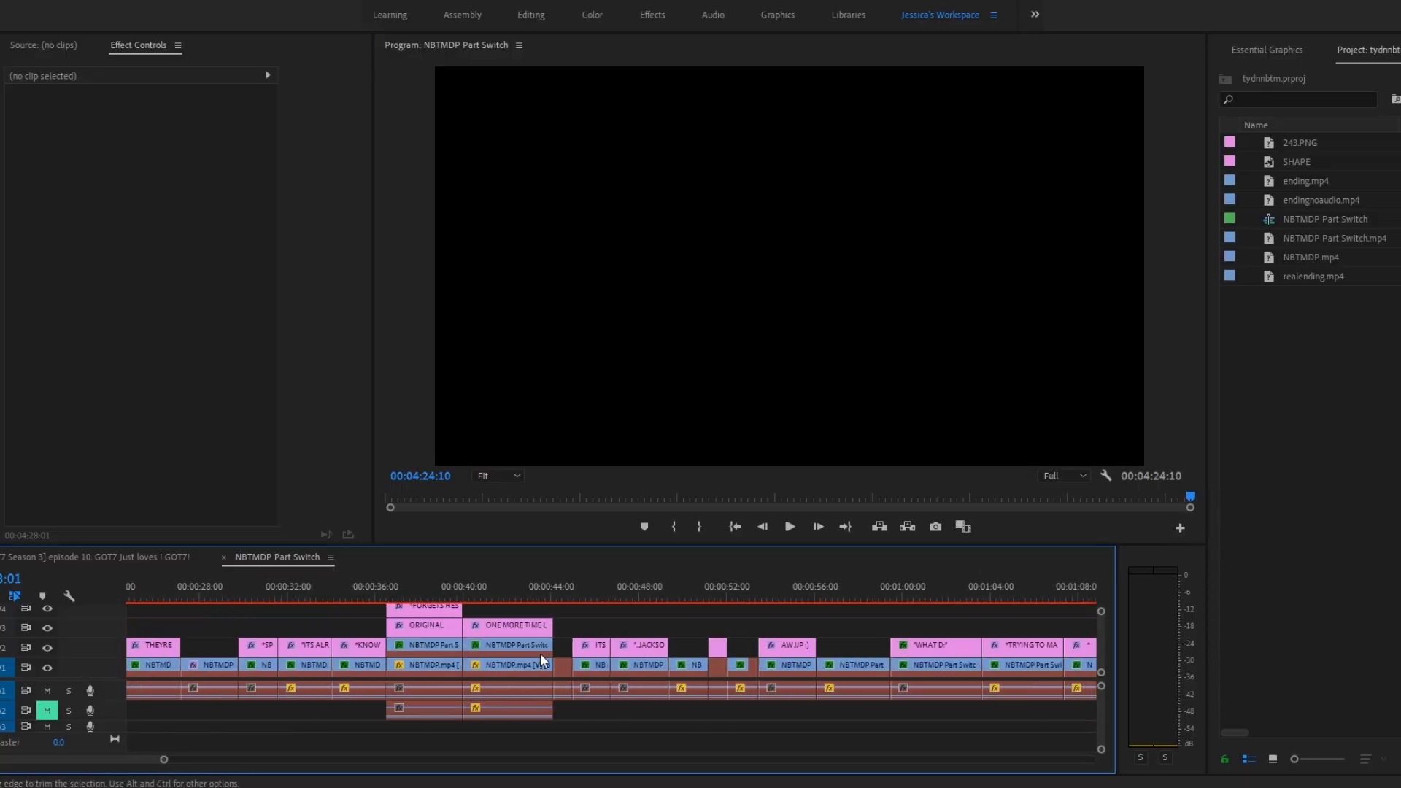